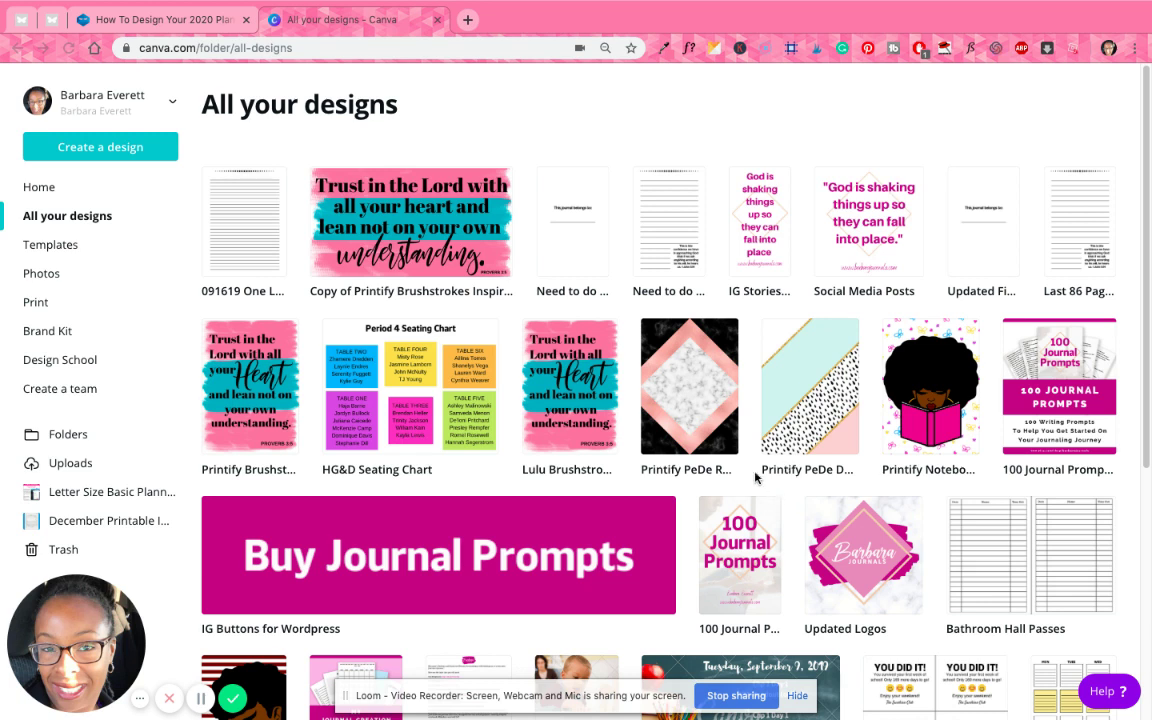
Open the Printify Brushstrokes Inspirational Notebook Covers design, review its cover pages, and close it.
click(257, 406)
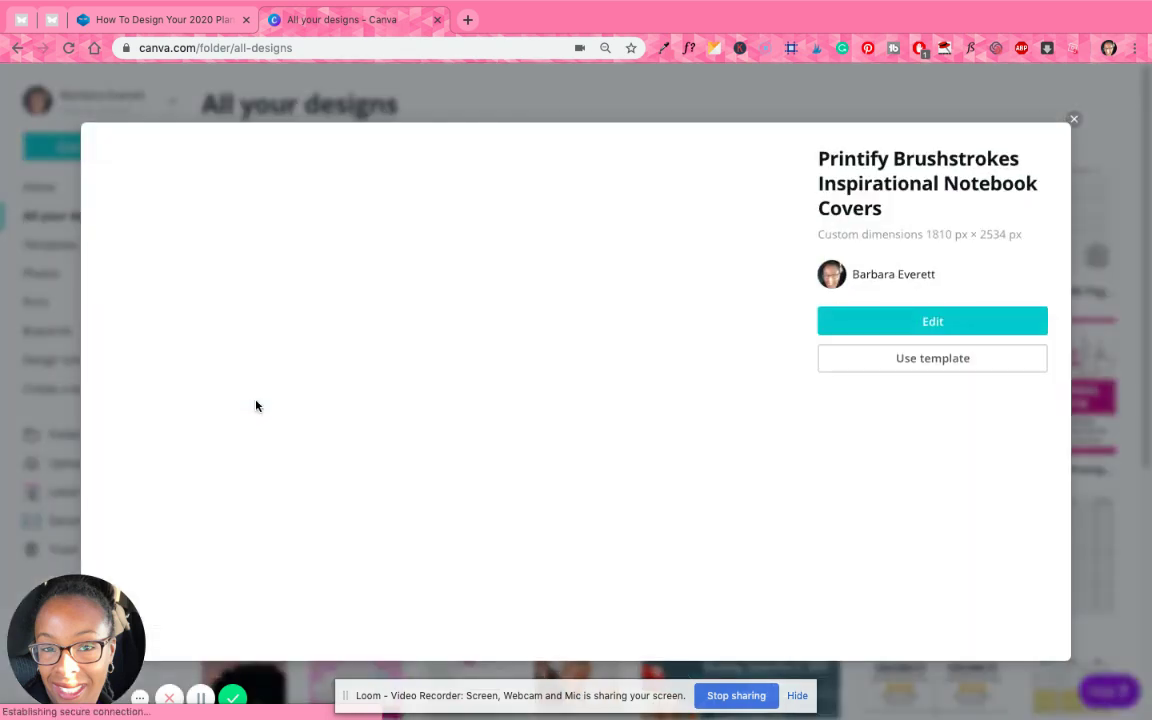
click(933, 325)
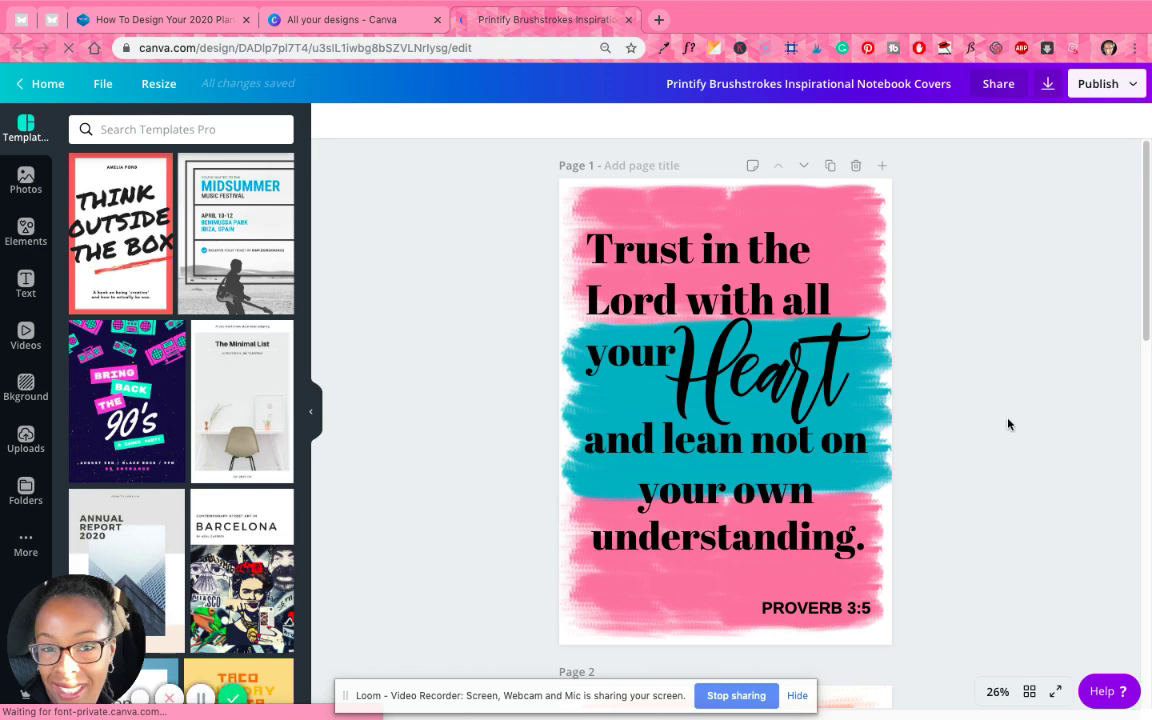
scroll(1006, 423, down, 10)
scroll(1002, 455, down, 5)
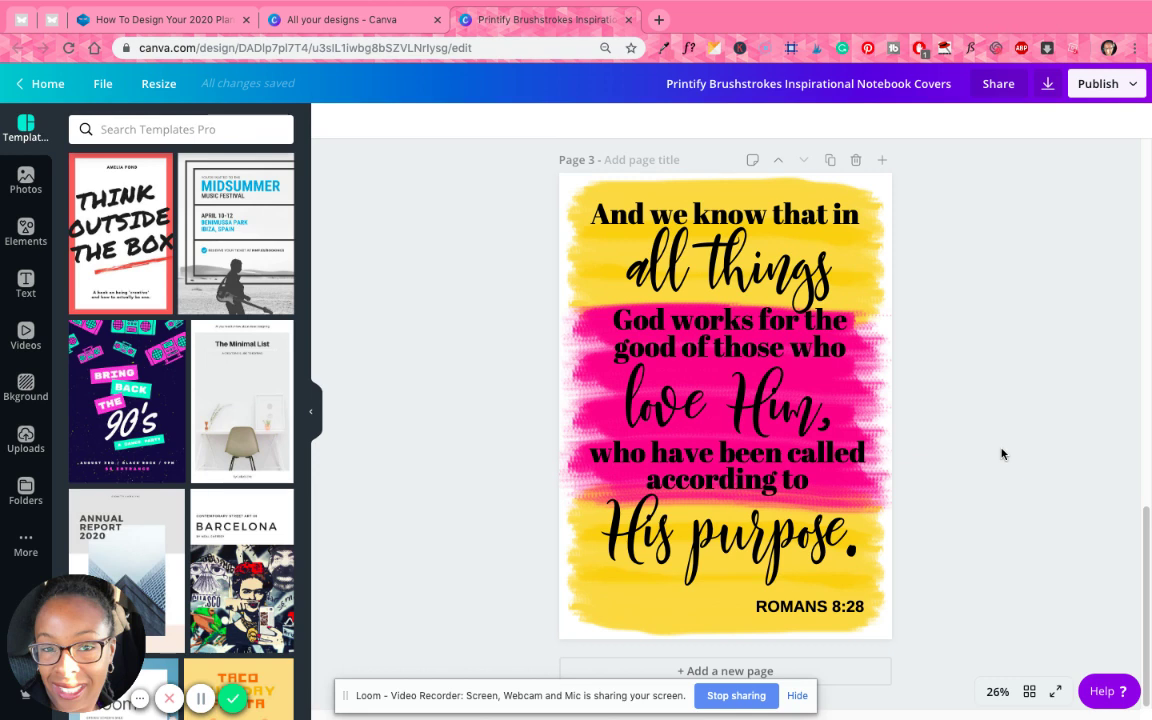
click(628, 20)
click(525, 116)
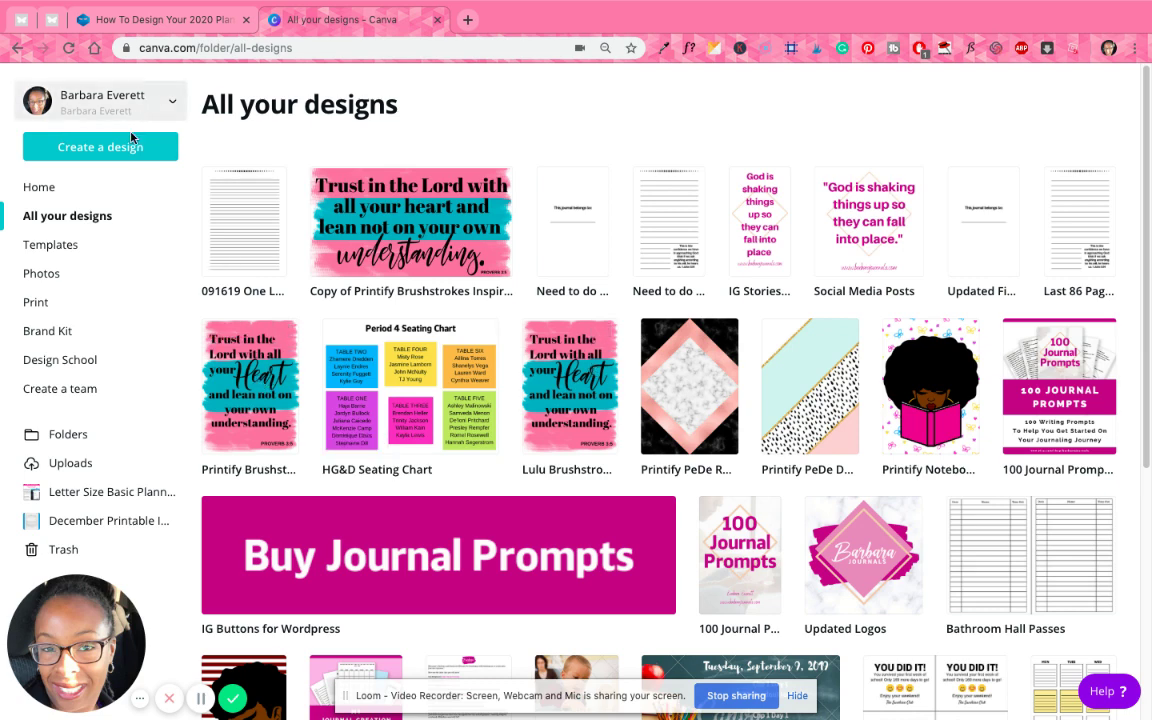
Create a new design with custom dimensions of 6 × 9 in.
click(100, 145)
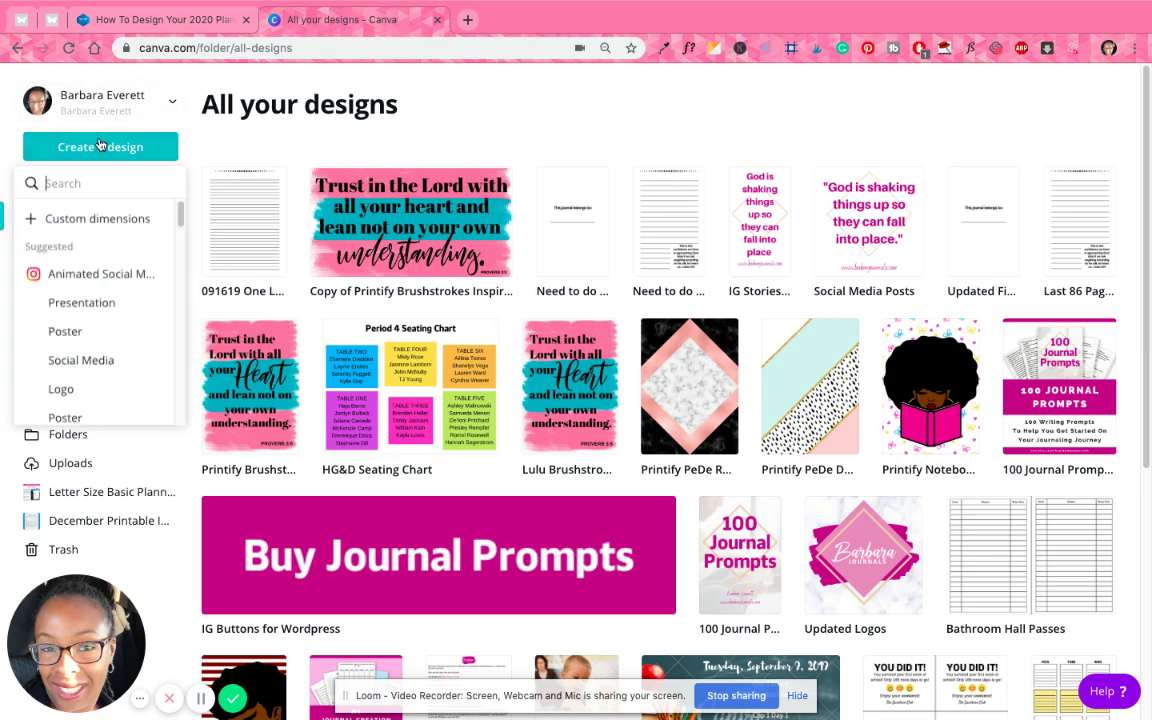
click(80, 217)
click(249, 227)
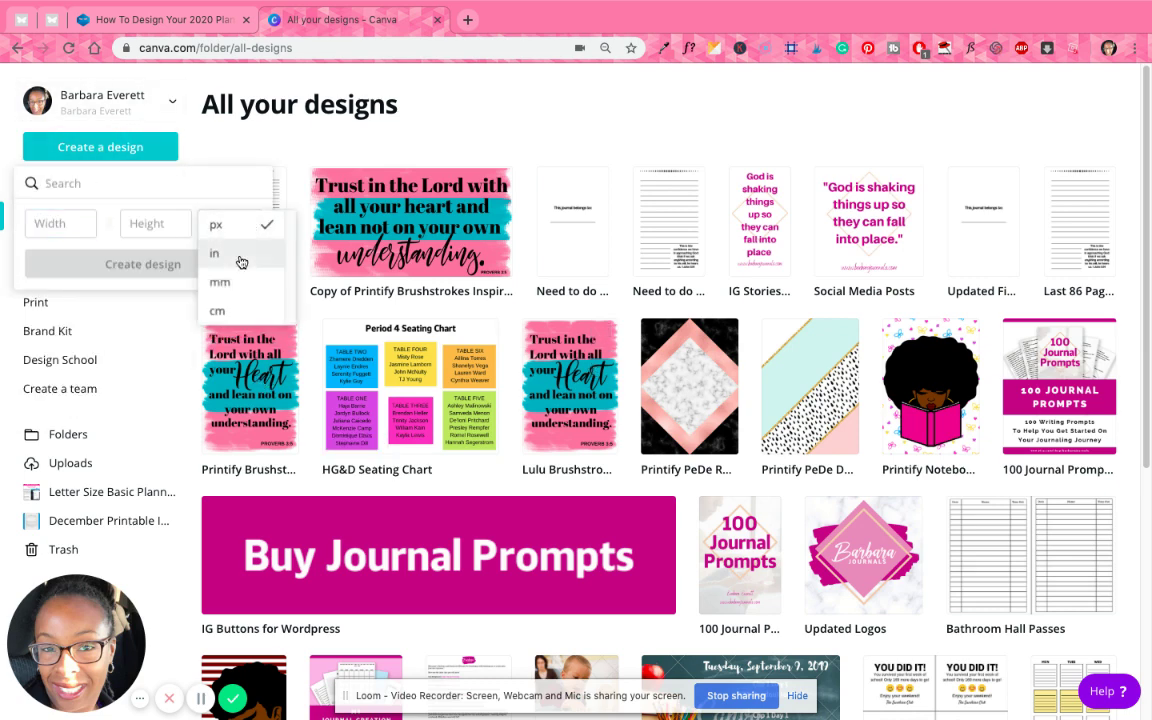
click(239, 258)
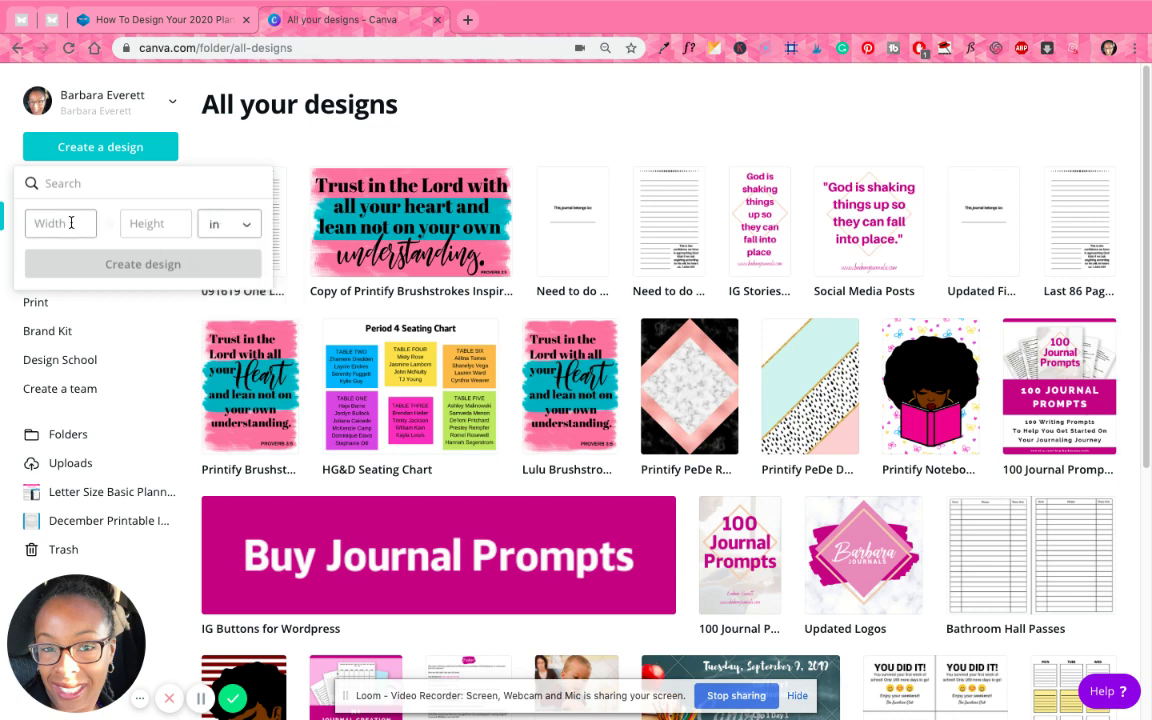
text(9)
click(163, 263)
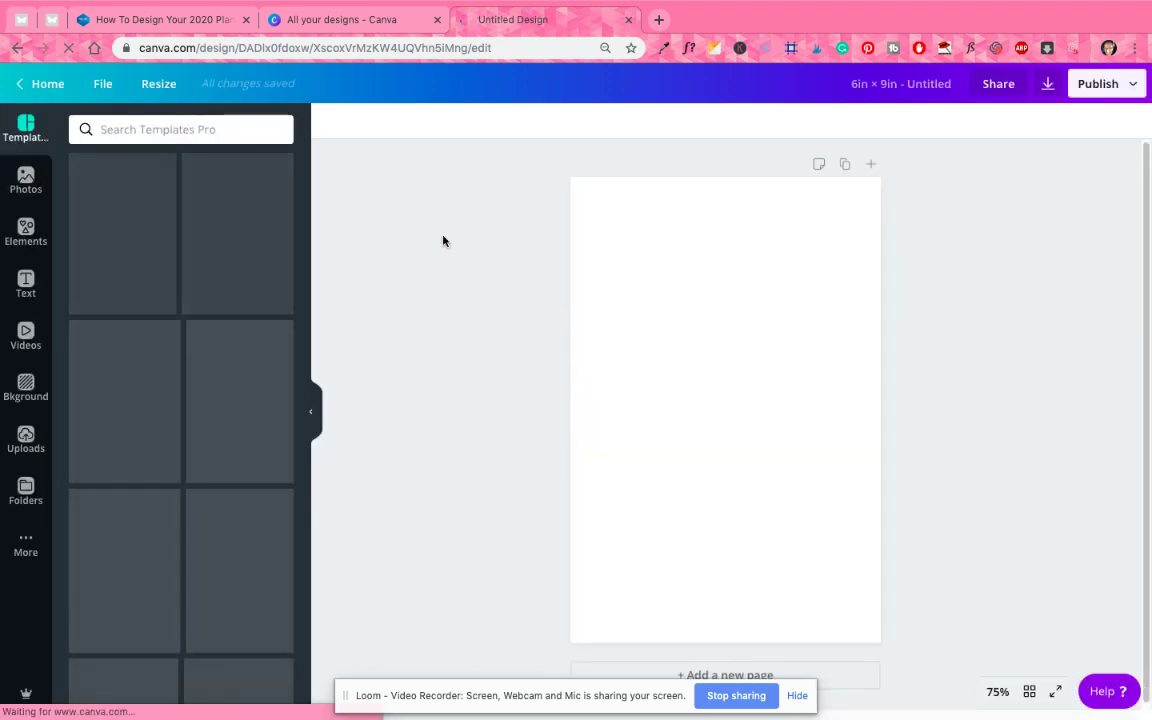
Search the templates for "brush strokes".
click(172, 133)
text(brsu)
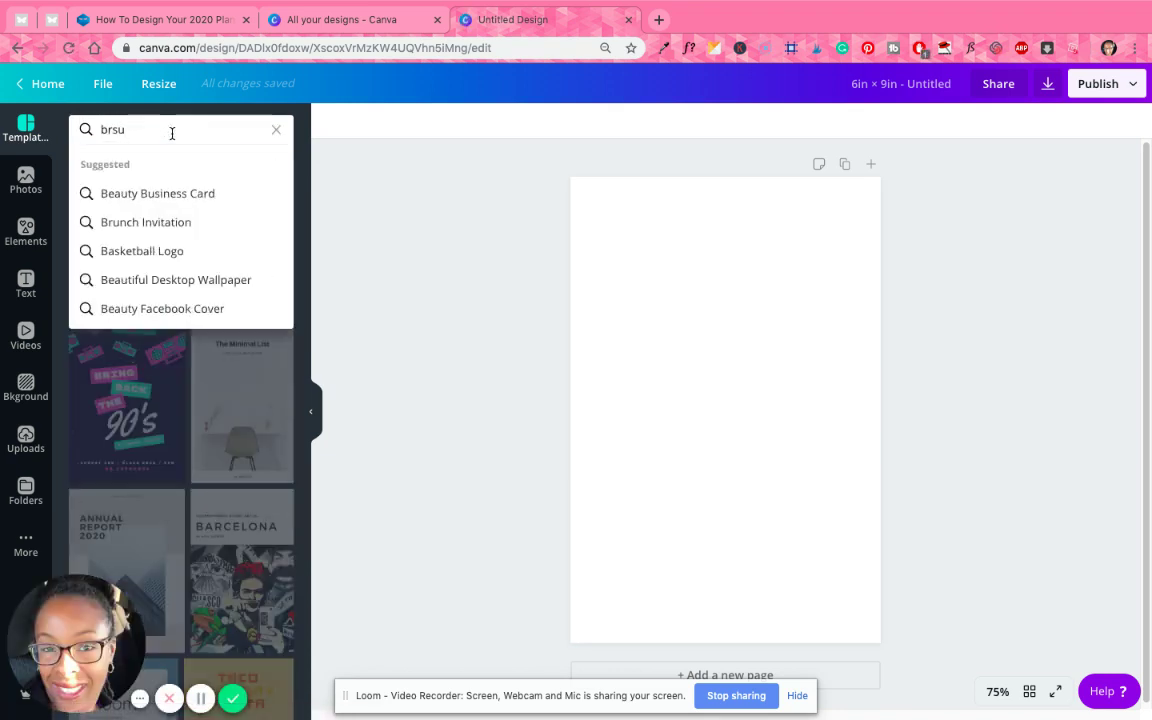
key(BackSpace)
key(BackSpace)
text(ush)
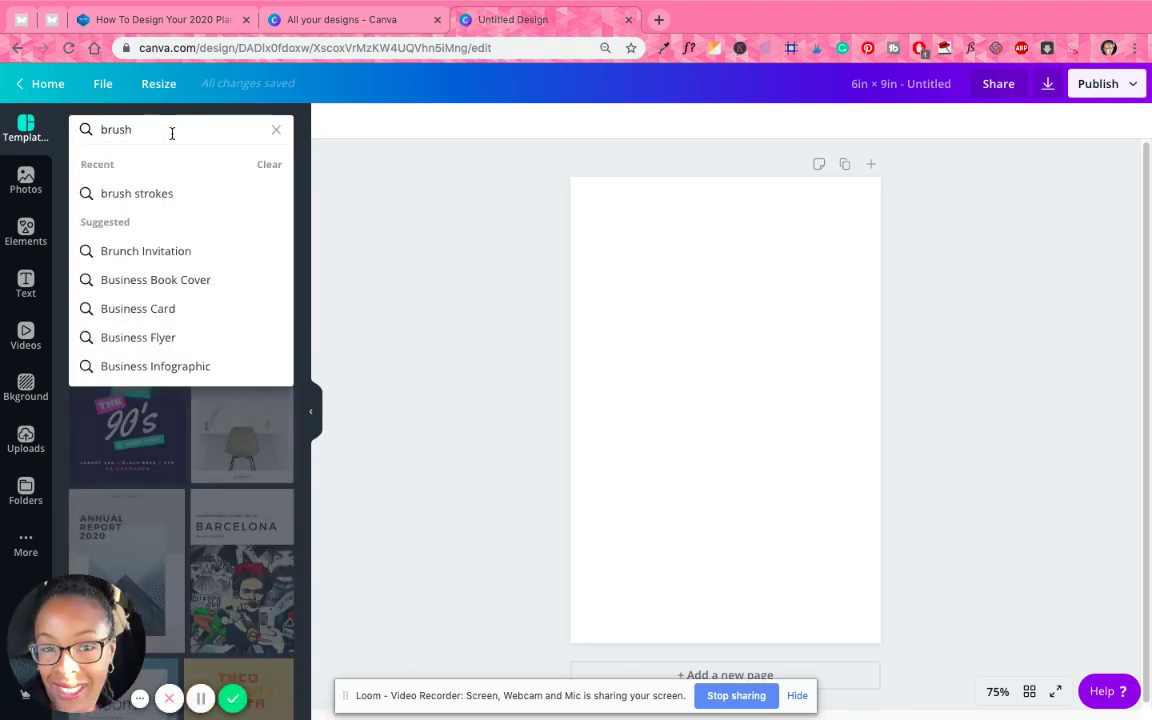
key(Down)
key(Return)
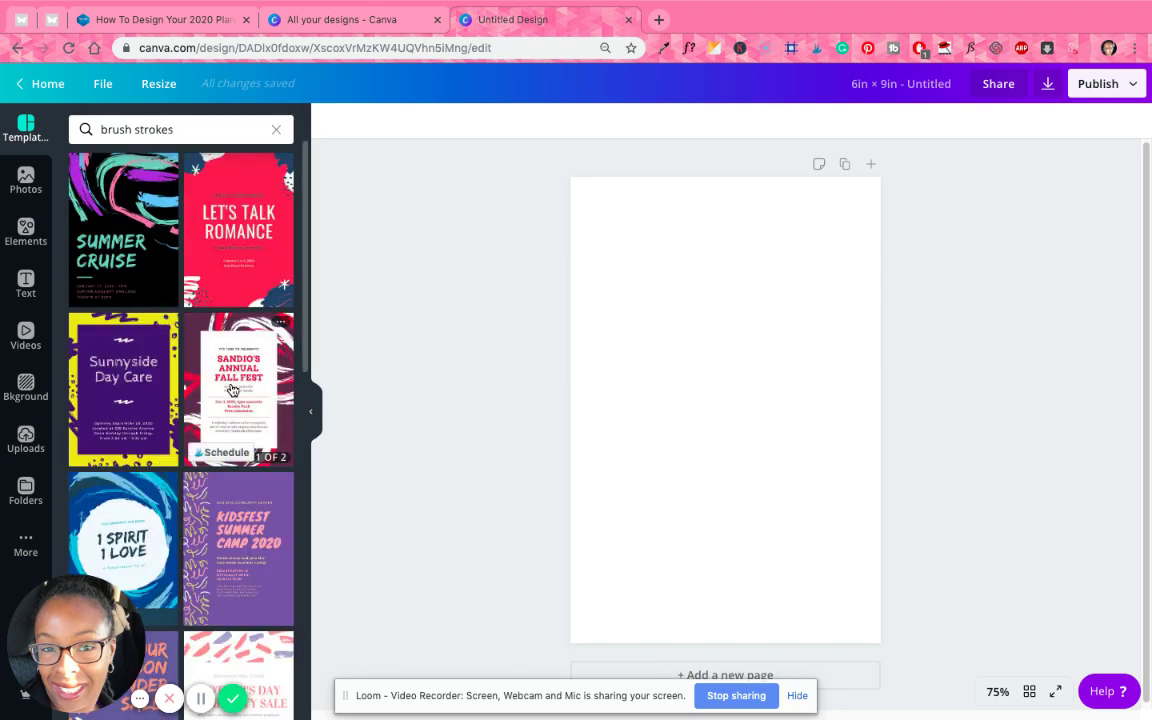
Browse the brush strokes template results for cover design ideas.
scroll(228, 400, down, 5)
scroll(228, 395, down, 10)
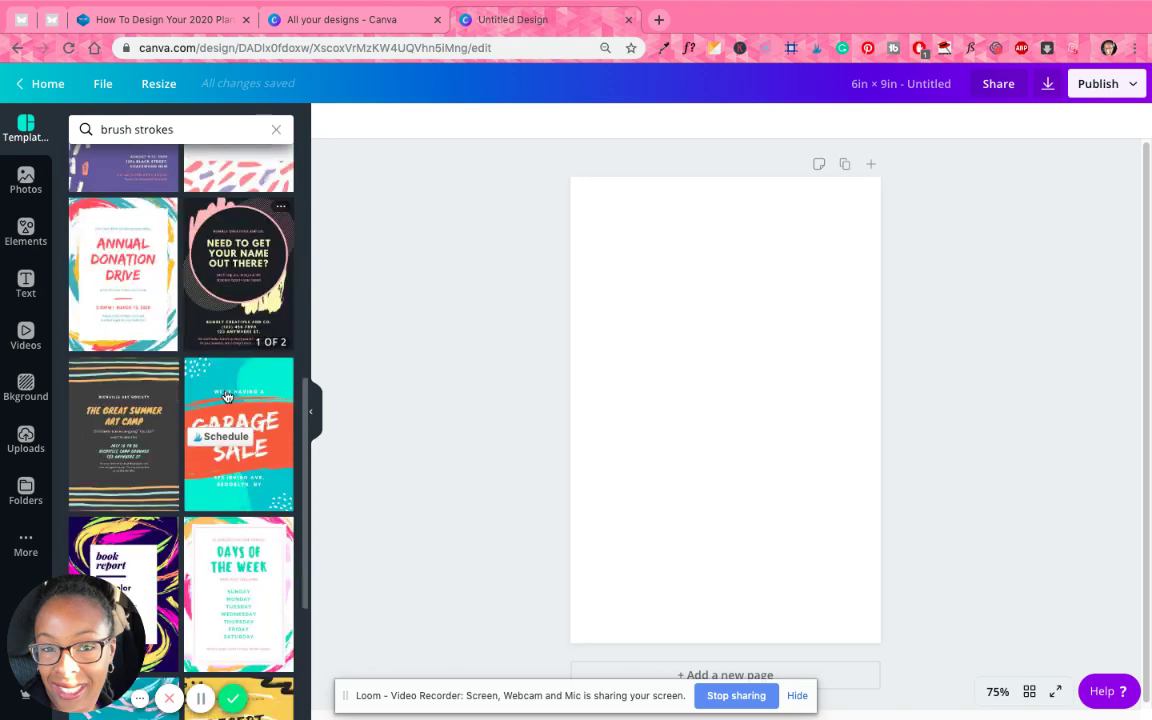
scroll(205, 333, down, 4)
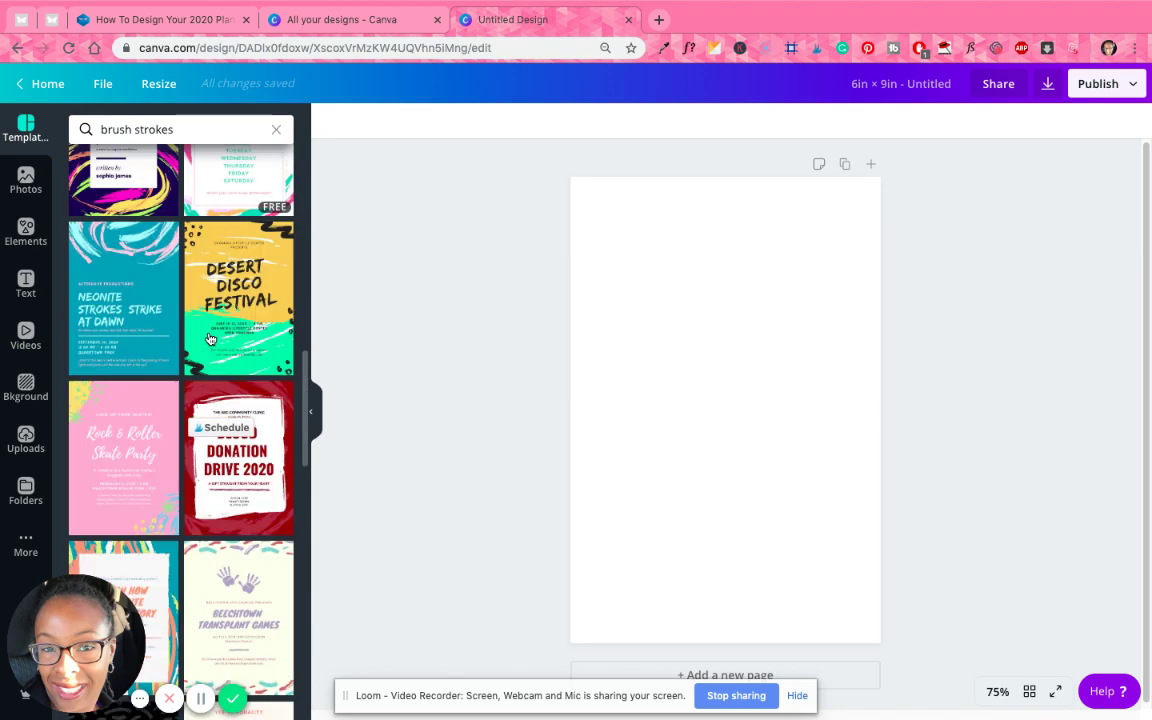
scroll(248, 360, down, 1)
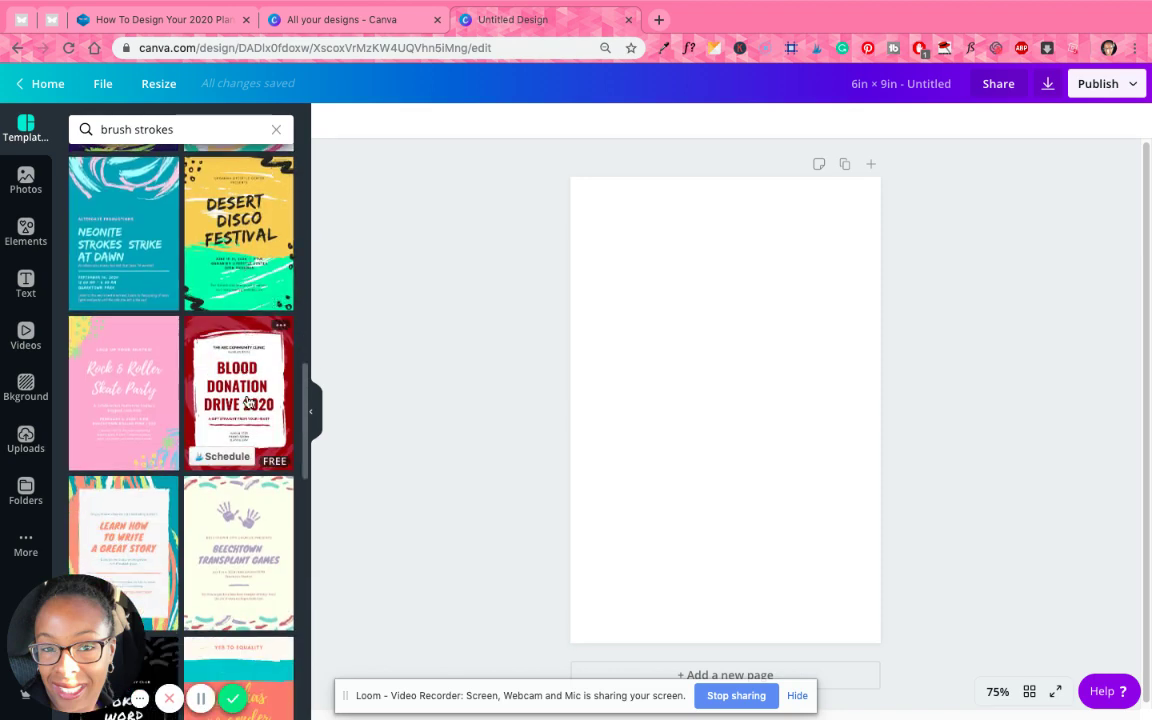
scroll(235, 370, down, 1)
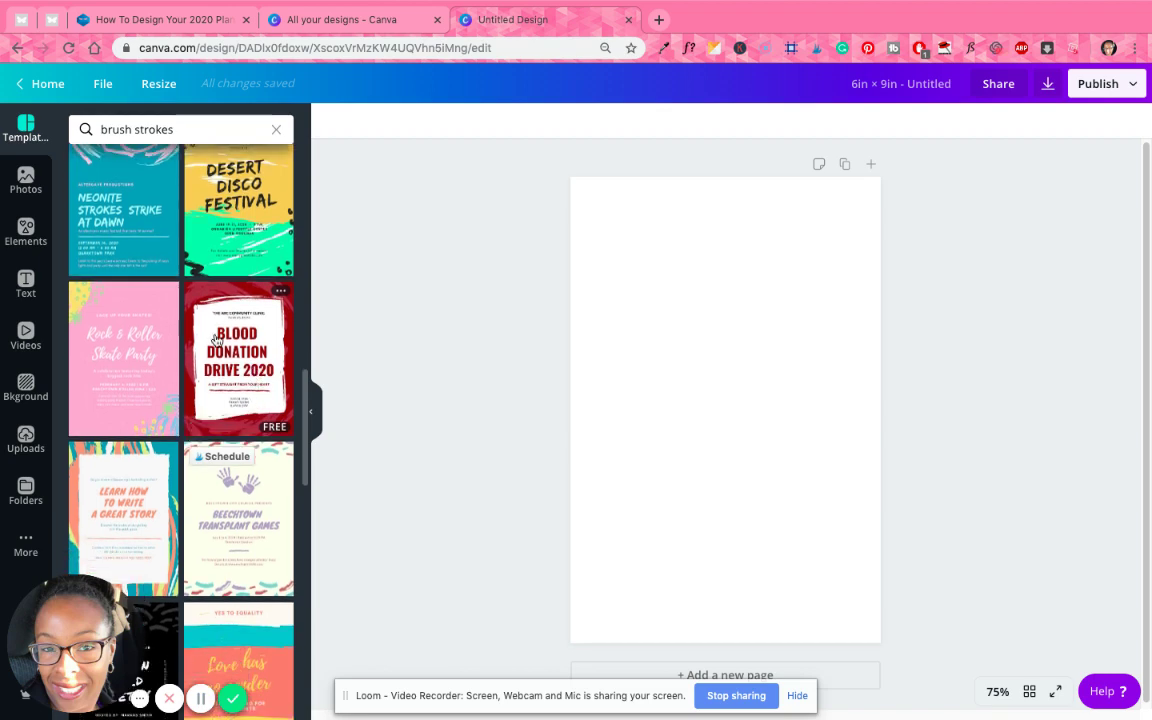
scroll(170, 340, down, 6)
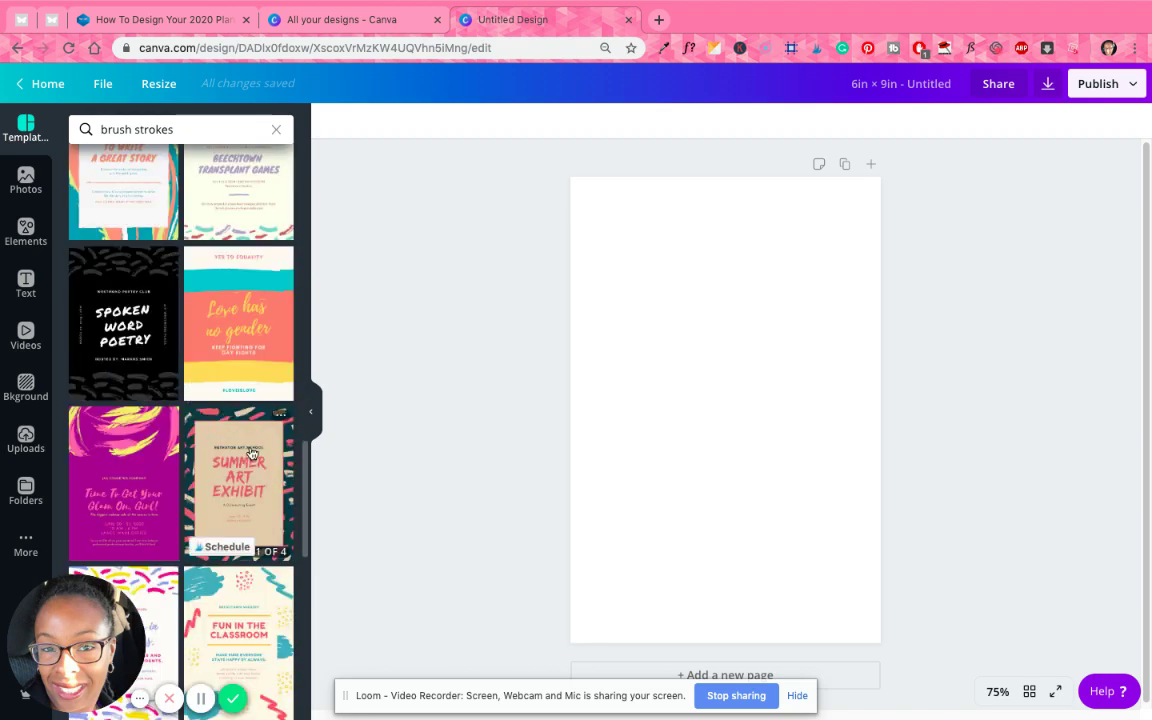
scroll(251, 453, down, 2)
scroll(230, 460, down, 6)
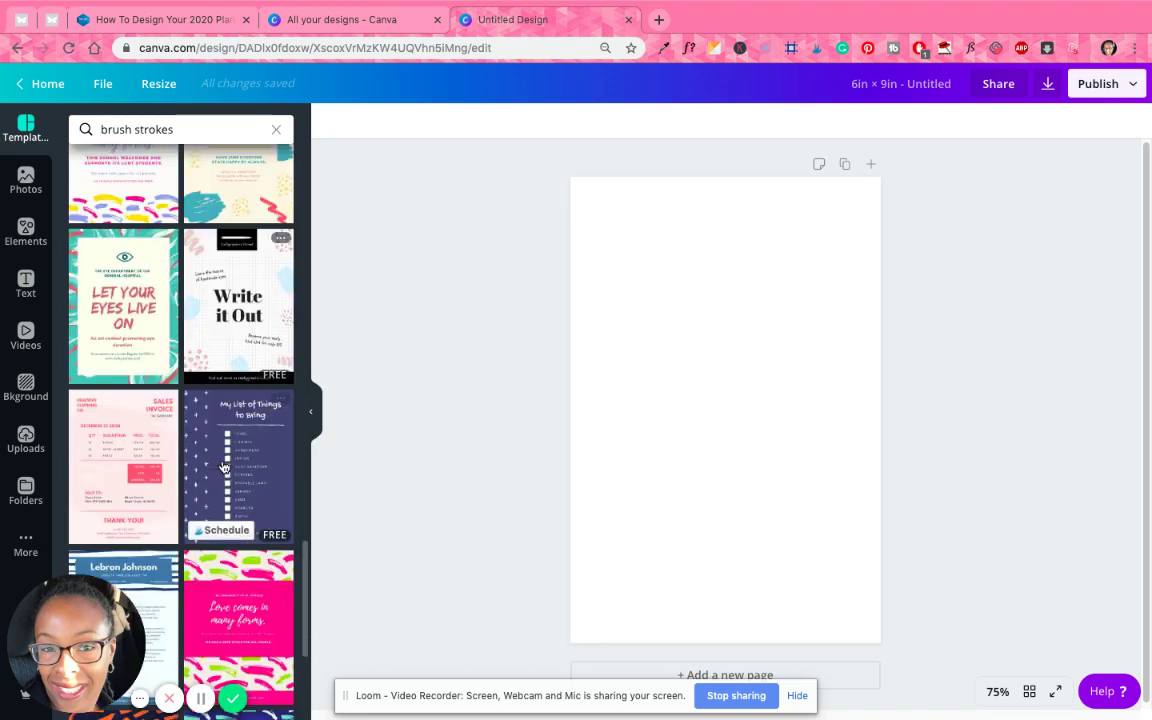
scroll(215, 445, down, 3)
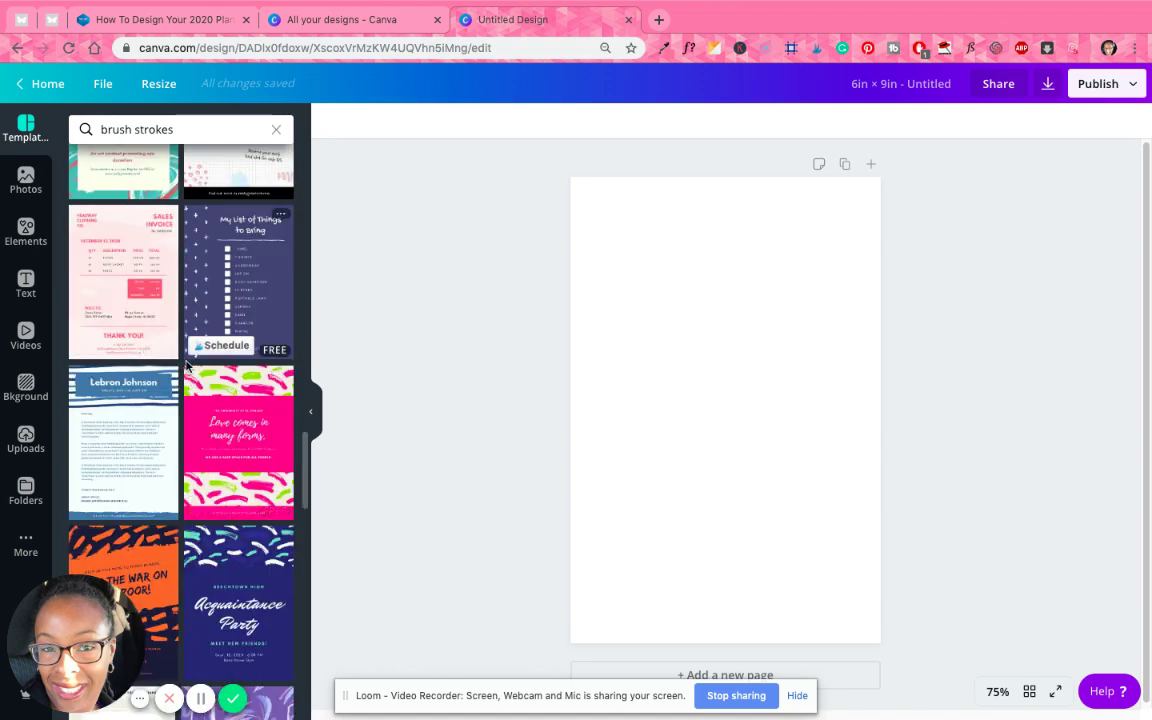
scroll(228, 340, down, 4)
scroll(222, 405, down, 4)
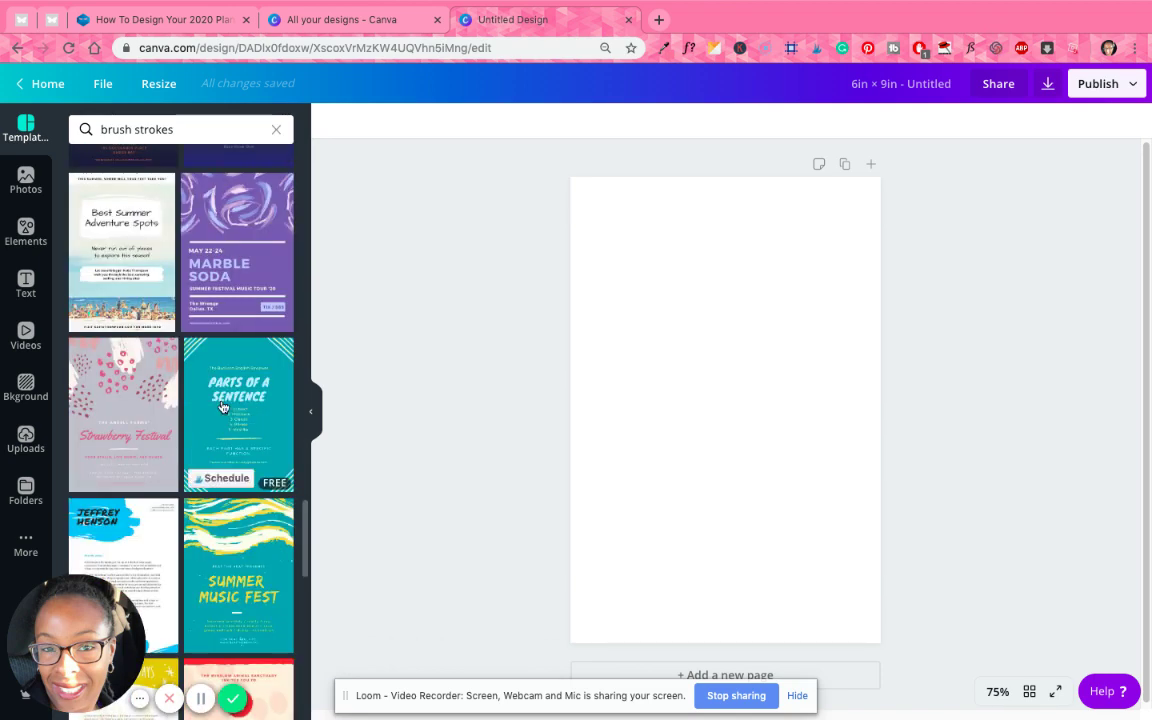
scroll(208, 435, down, 3)
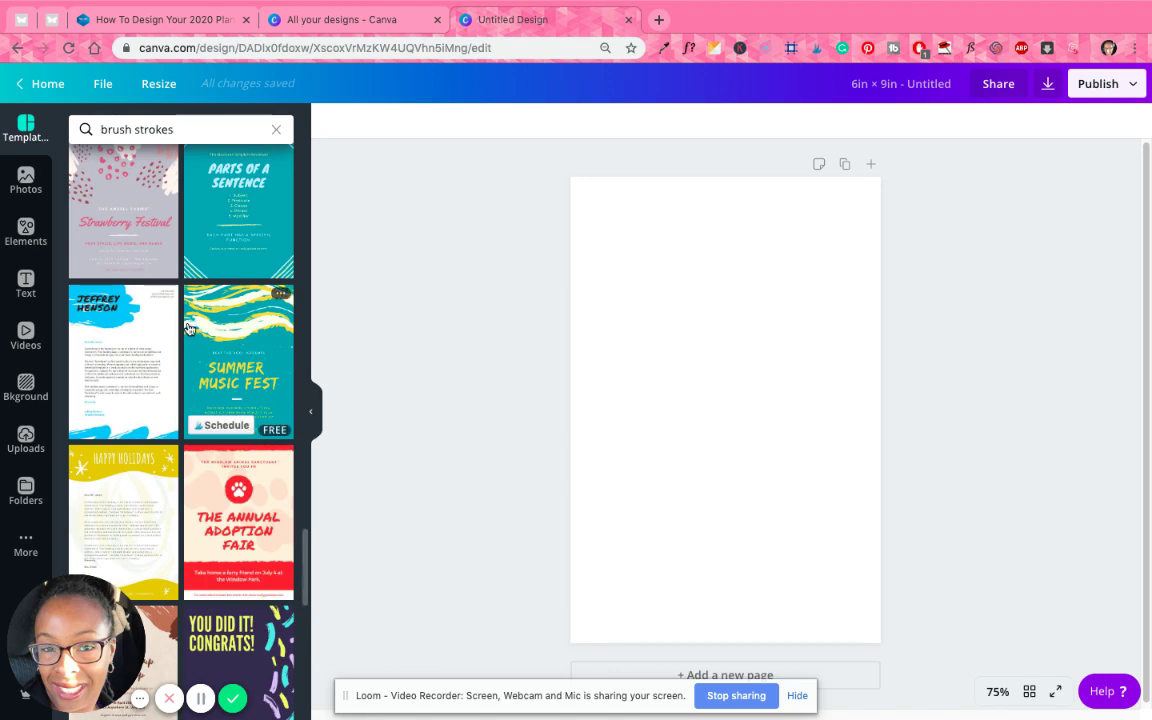
scroll(199, 346, up, 10)
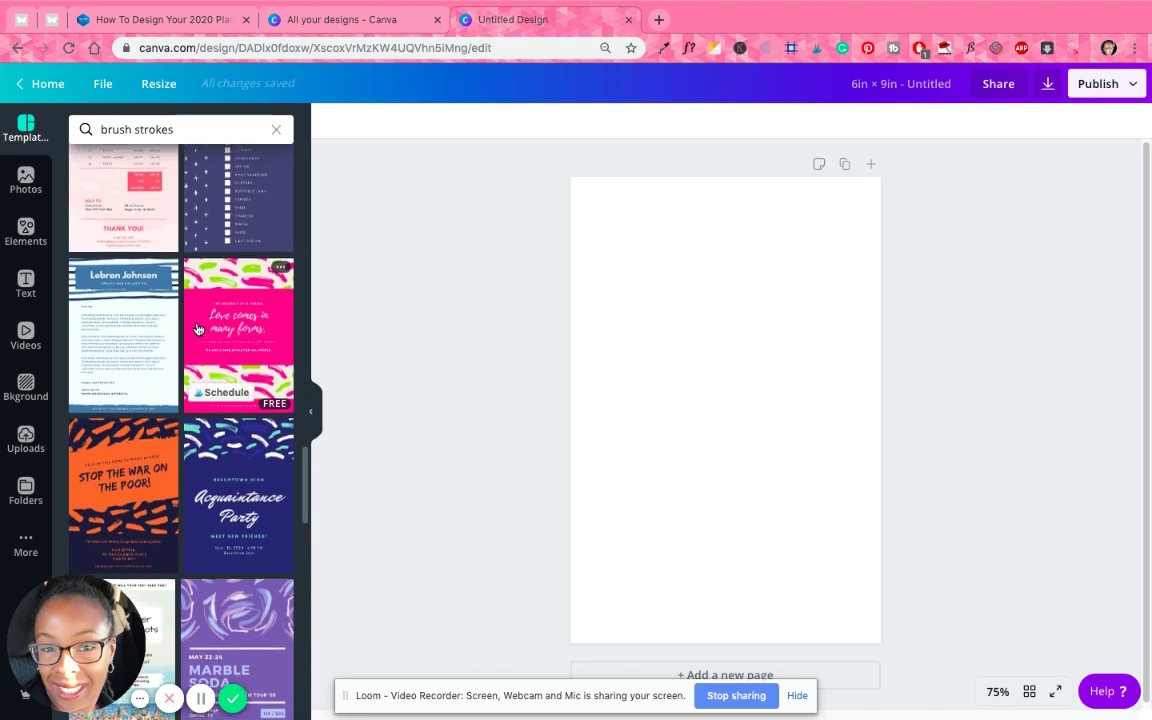
scroll(198, 328, up, 2)
scroll(171, 419, up, 10)
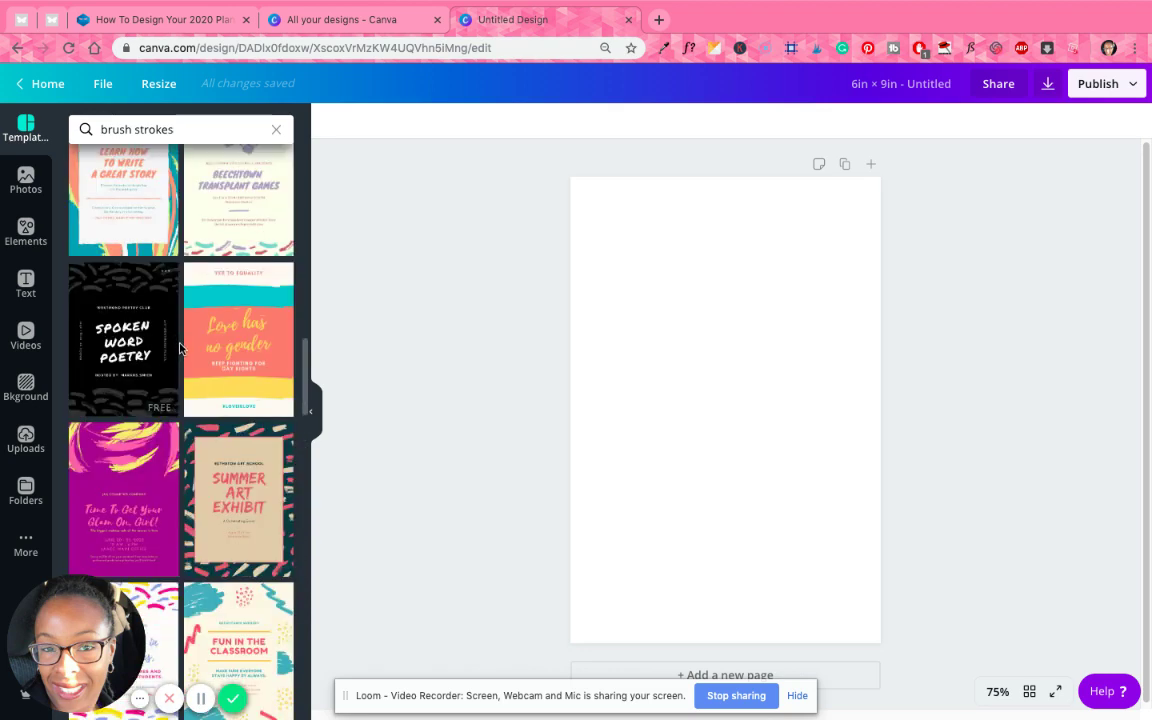
scroll(180, 348, up, 1)
scroll(170, 320, up, 9)
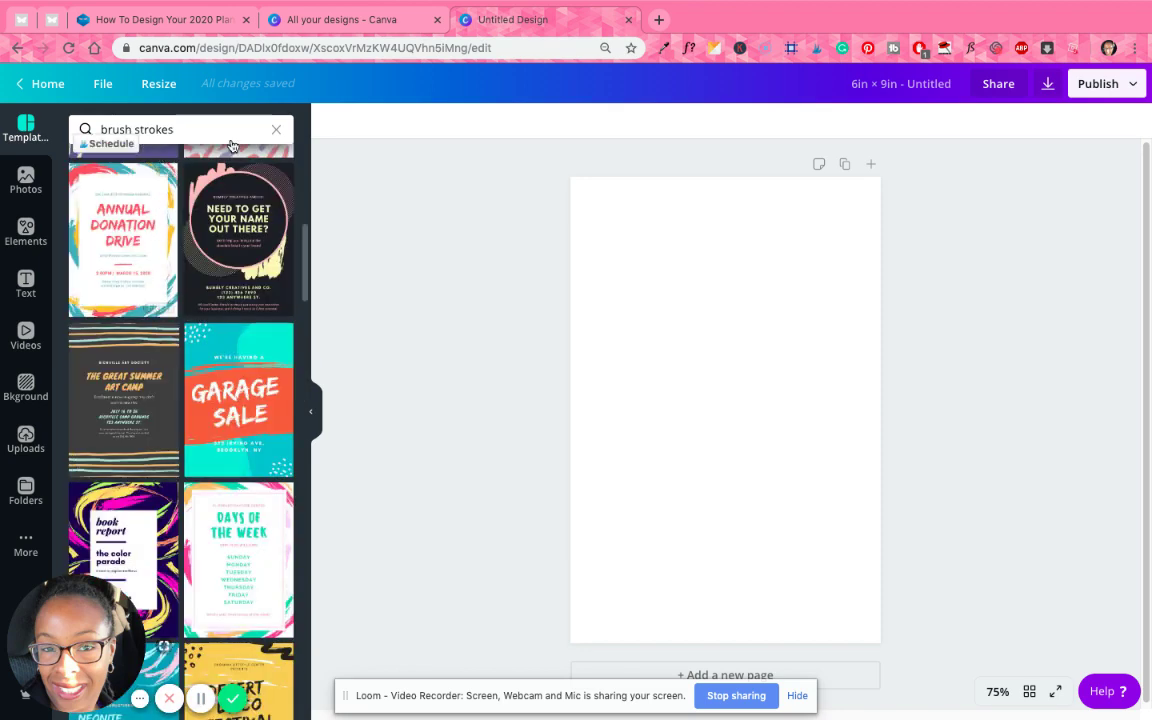
scroll(200, 277, up, 1)
scroll(200, 277, up, 4)
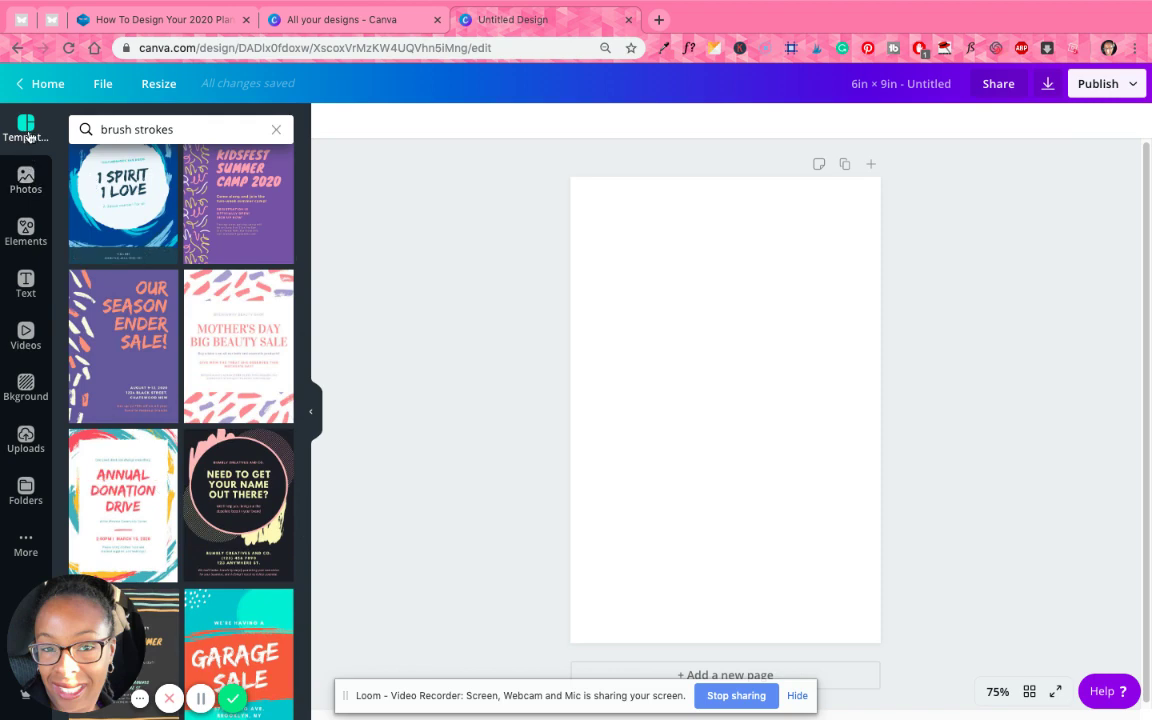
scroll(218, 190, up, 4)
Search the elements for "brushstrokes" and limit the results to free ones.
click(26, 230)
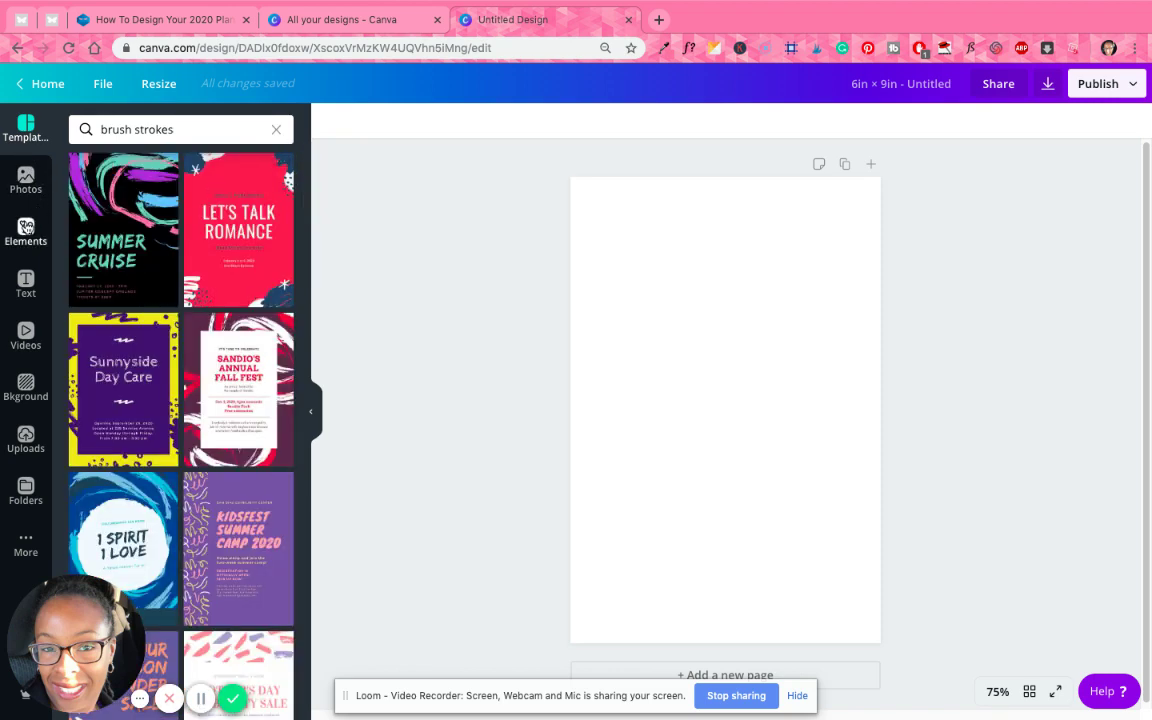
click(166, 130)
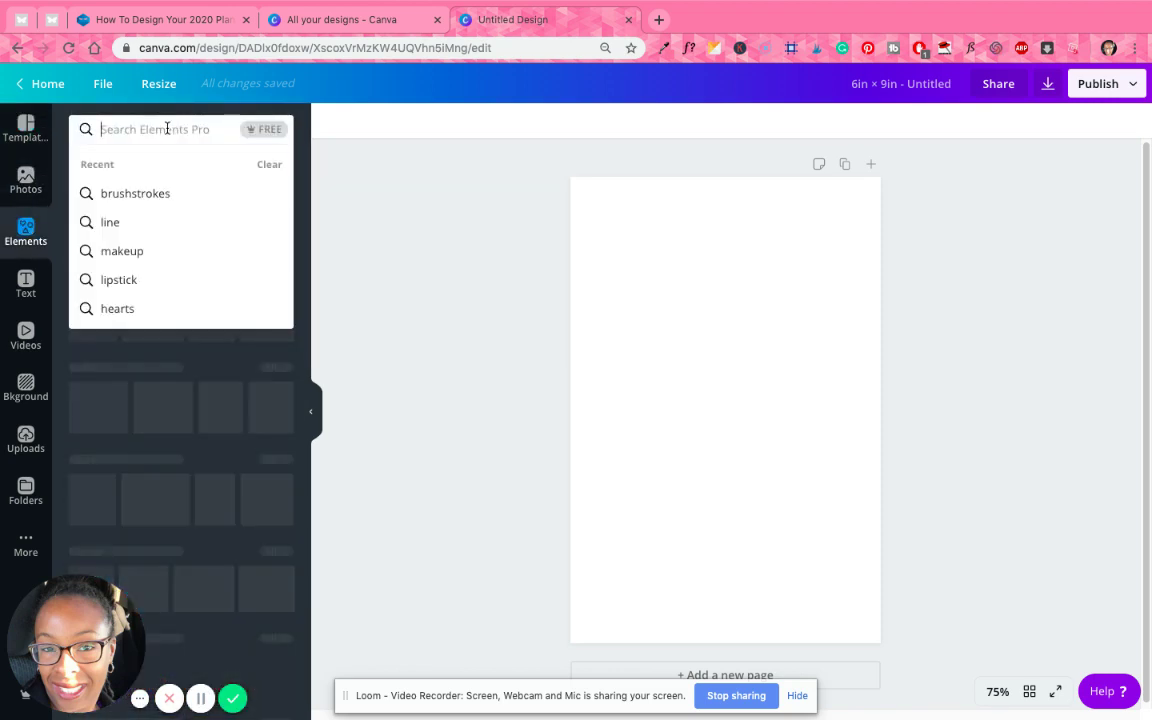
text(brush)
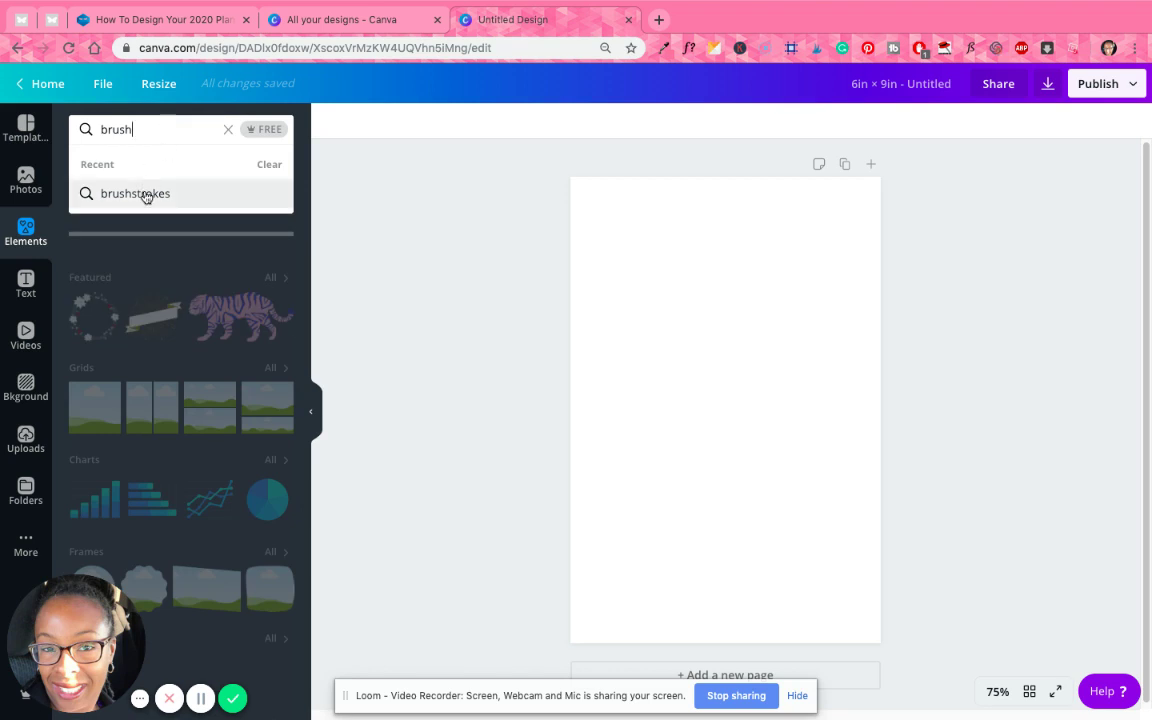
click(145, 193)
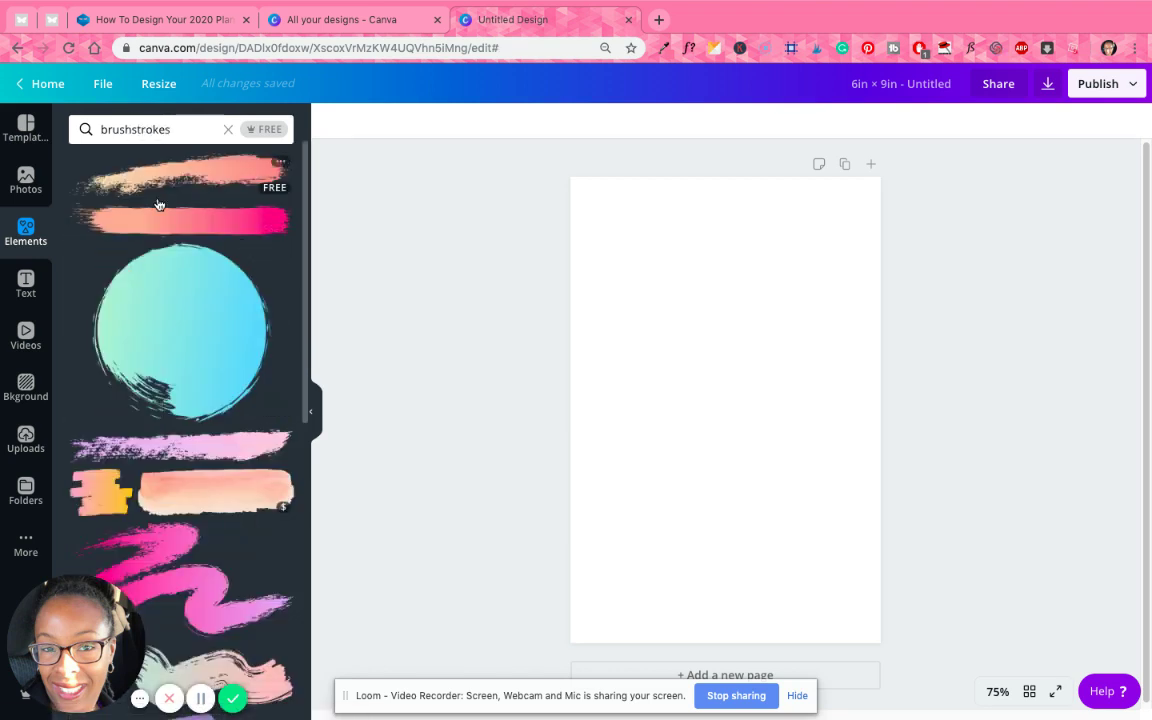
scroll(237, 336, down, 5)
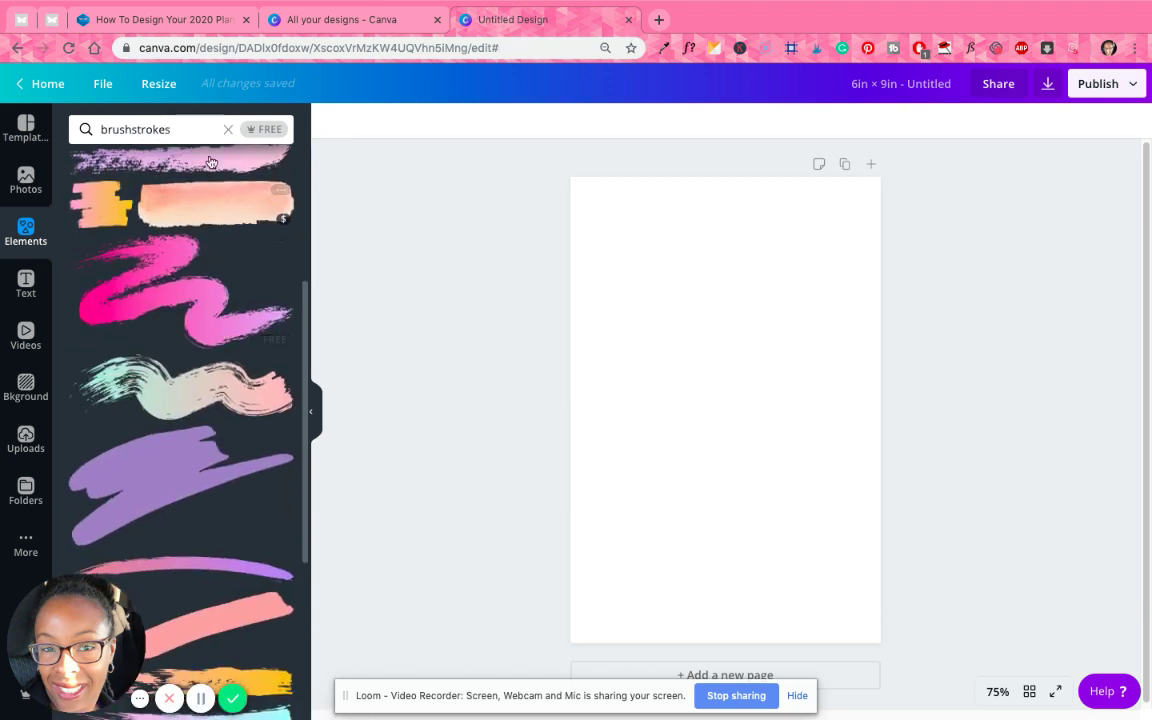
click(266, 130)
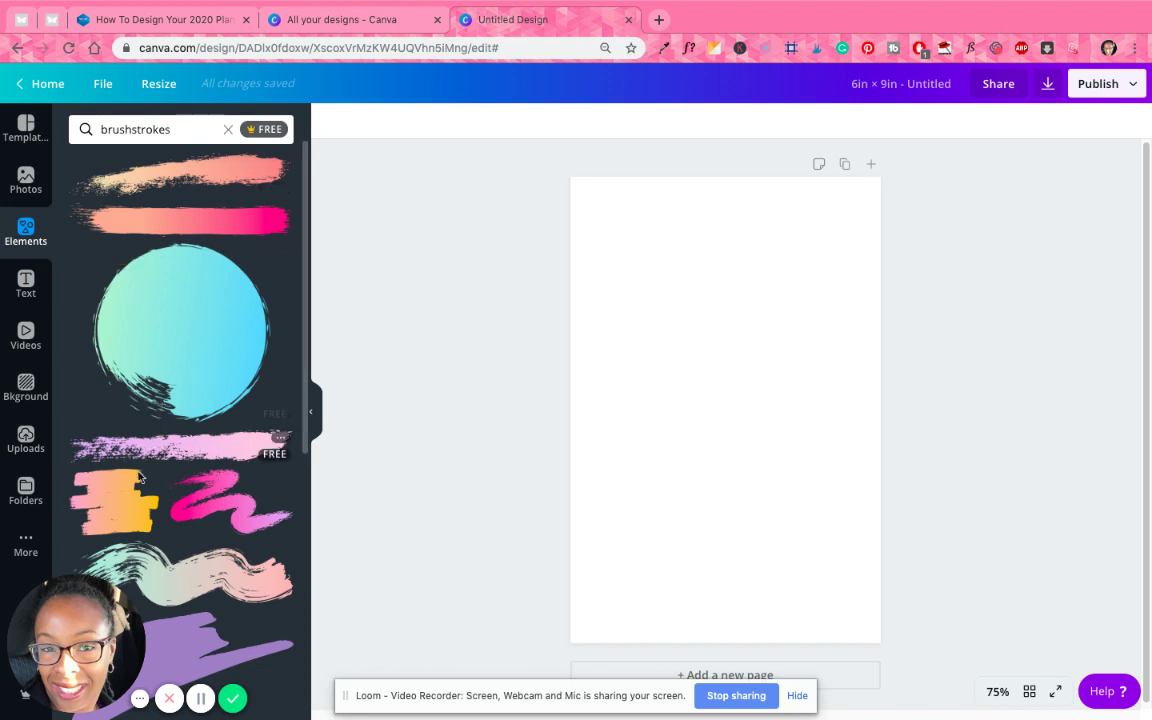
Add the blocky pink-to-yellow brushstroke, enlarge it slightly beyond the page width, and align it with the page's top edge.
click(141, 511)
mouse_move(689, 393)
mouse_down()
mouse_move(661, 252)
mouse_move(656, 262)
mouse_up()
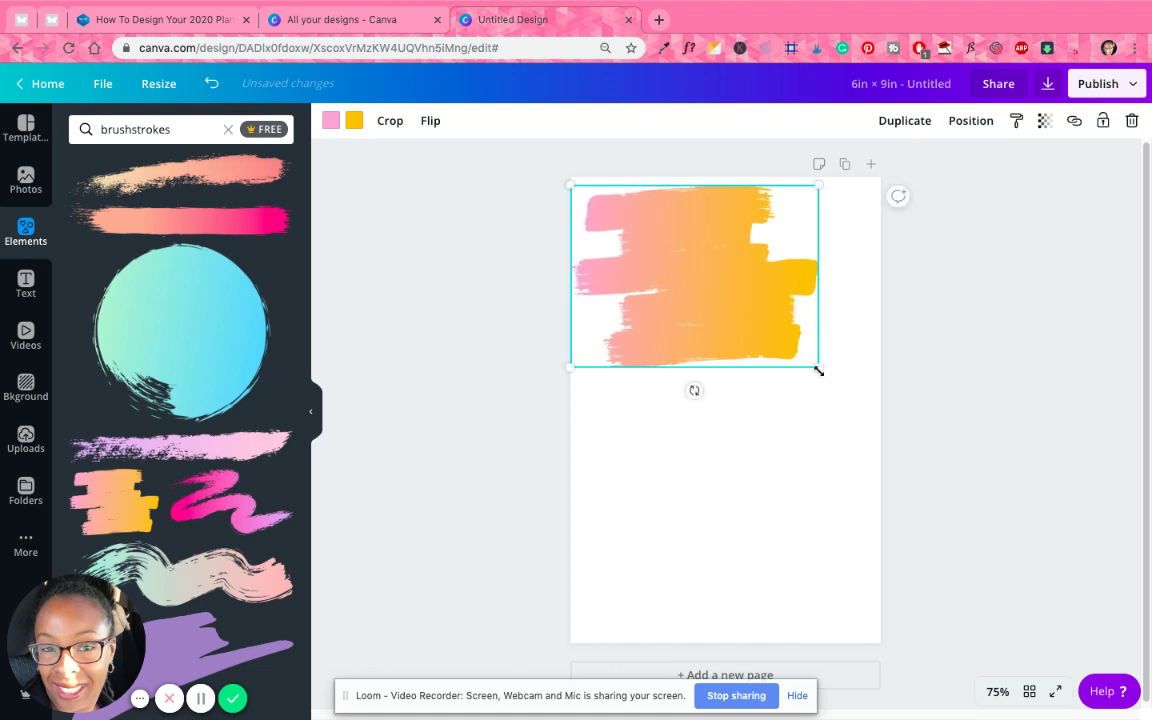
drag(814, 368, 878, 428)
mouse_move(755, 326)
mouse_down()
mouse_move(730, 434)
mouse_move(750, 447)
mouse_up()
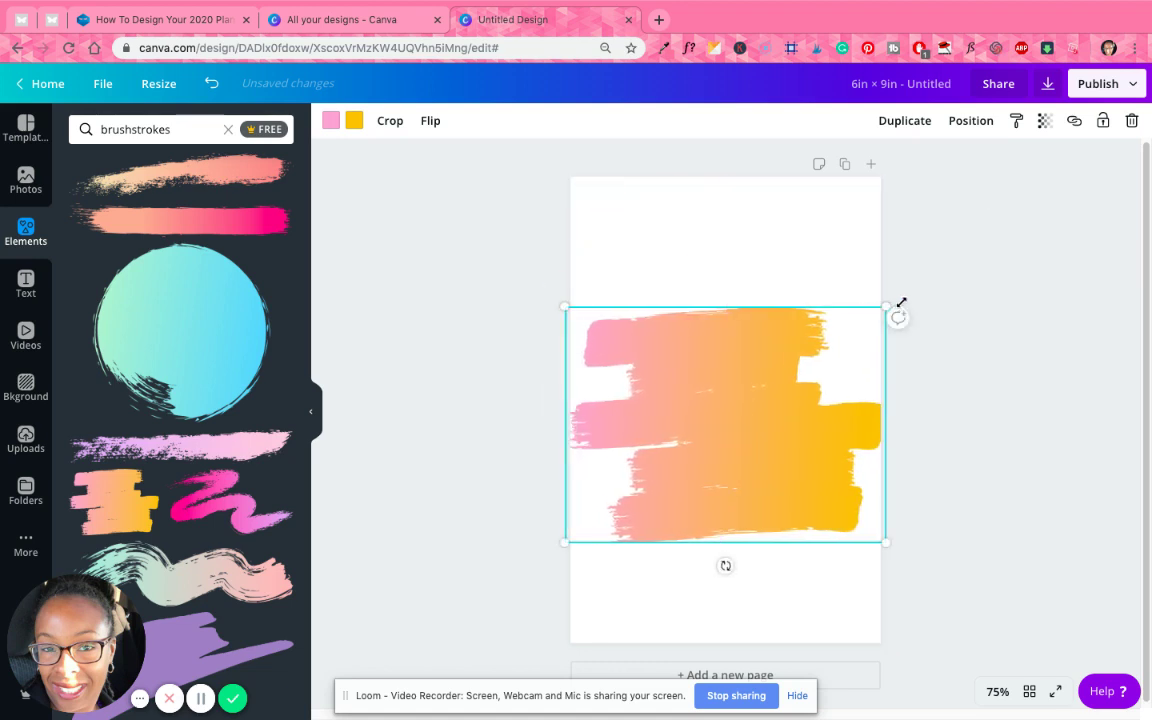
drag(887, 307, 962, 283)
mouse_move(789, 371)
mouse_down()
mouse_move(756, 314)
mouse_move(759, 291)
mouse_up()
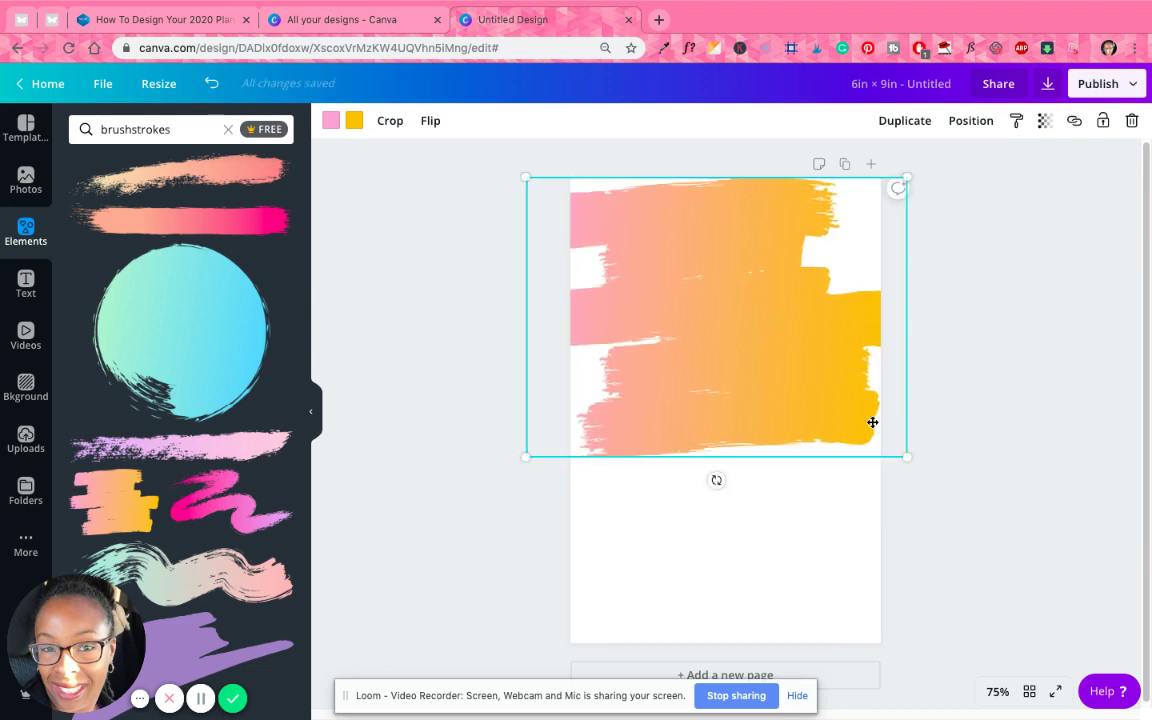
Duplicate the pink-to-yellow brushstroke and place the copy directly below, overlapping the original and covering the lower part of the page.
click(891, 123)
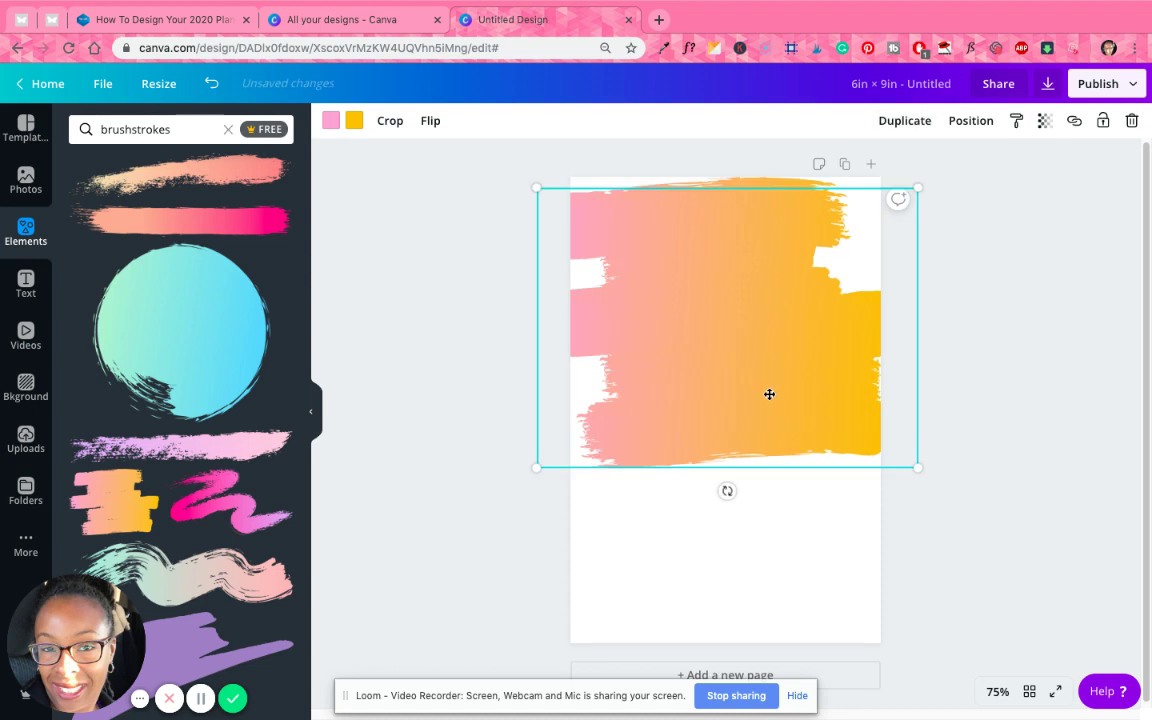
drag(769, 393, 762, 493)
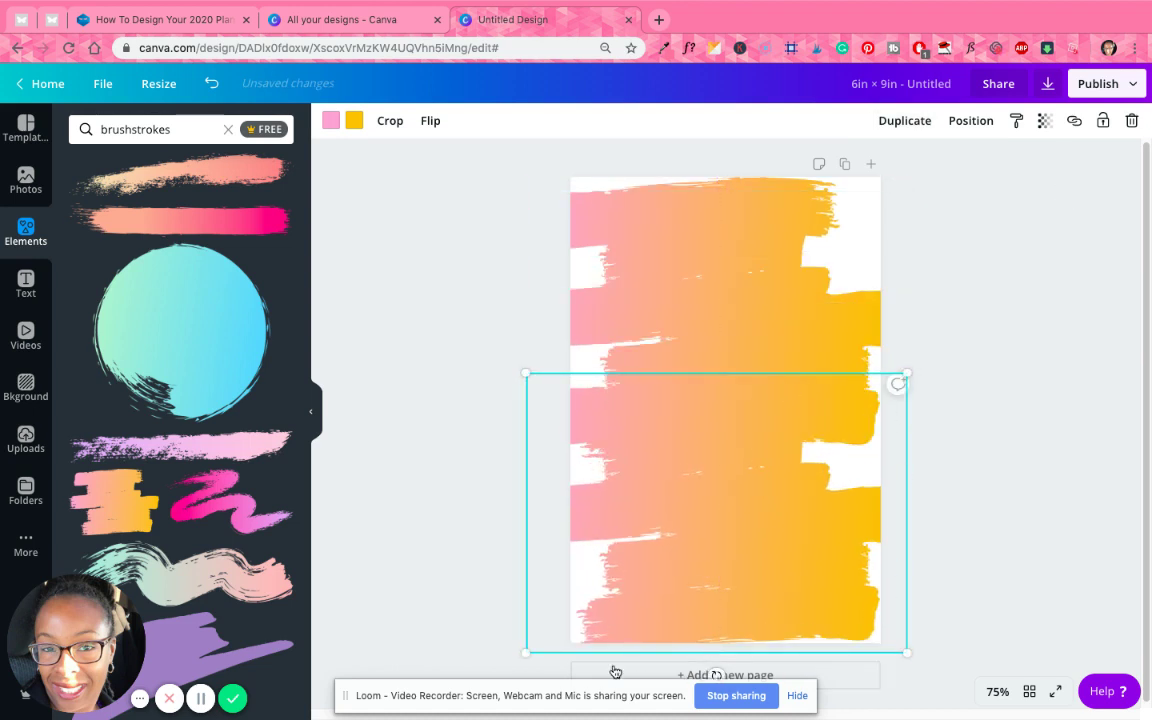
Rotate the lower brushstroke 180 degrees, enlarge it, and shift both strokes so they overlap across the page.
mouse_move(716, 675)
mouse_down()
mouse_move(535, 458)
mouse_move(589, 414)
mouse_move(656, 427)
mouse_move(779, 503)
mouse_move(753, 386)
mouse_move(717, 347)
mouse_up()
click(975, 488)
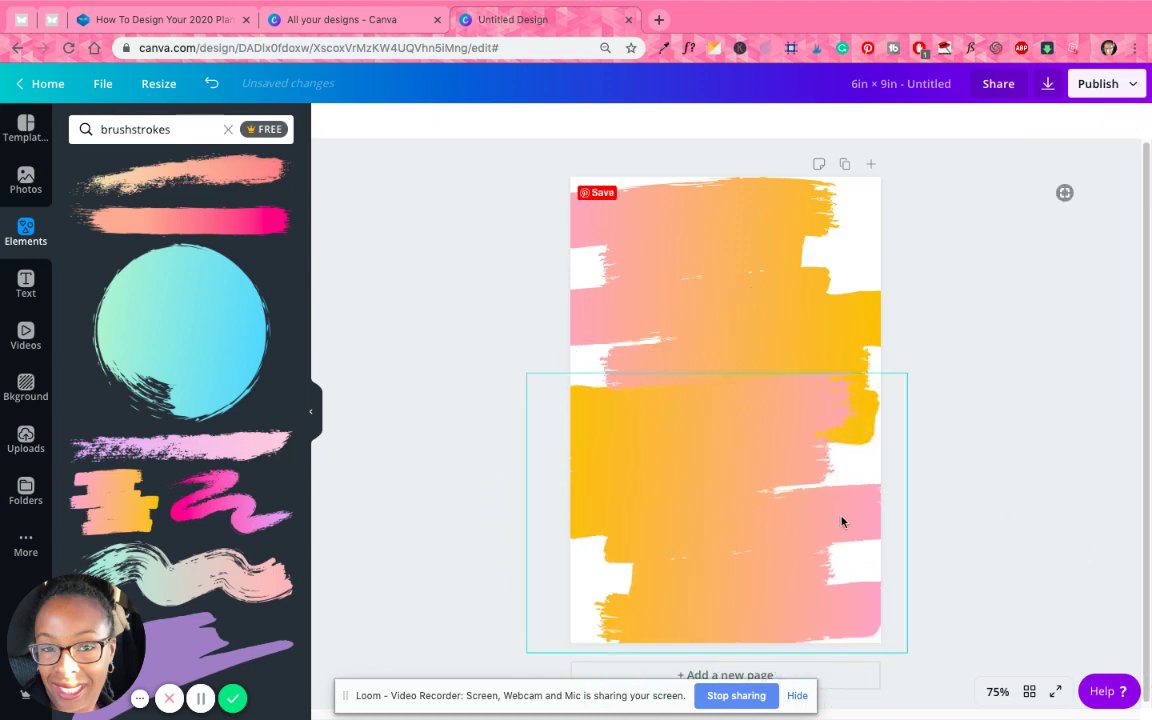
click(784, 527)
drag(784, 527, 818, 530)
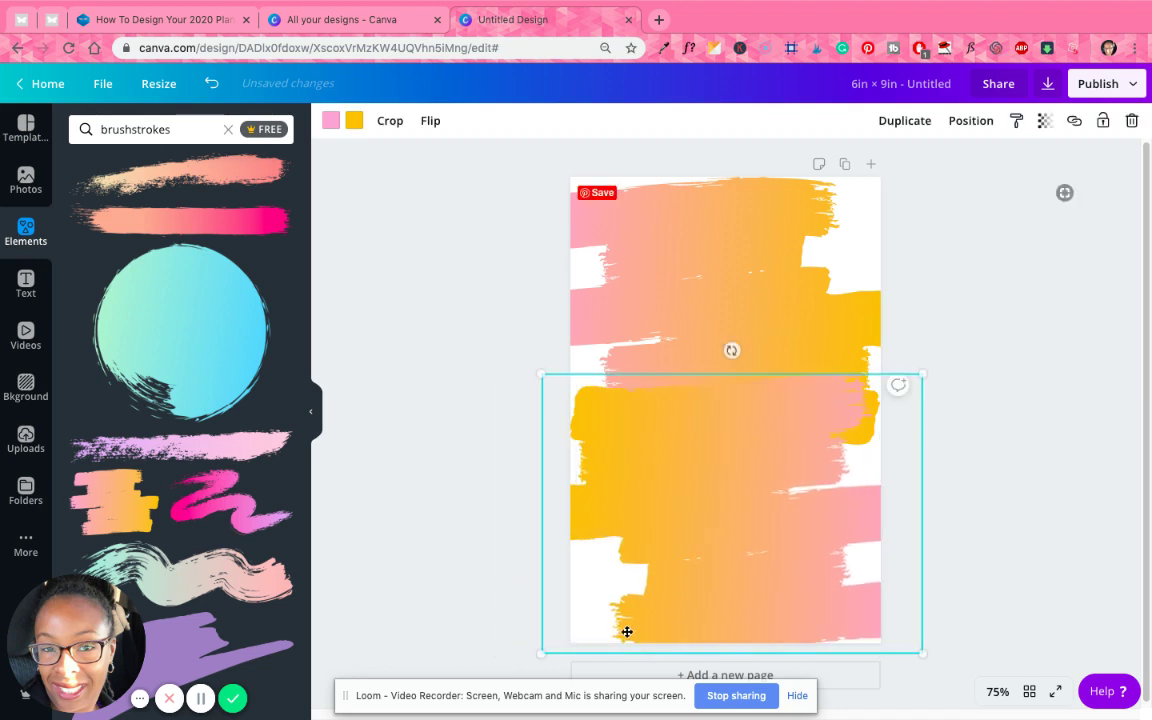
drag(538, 371, 490, 336)
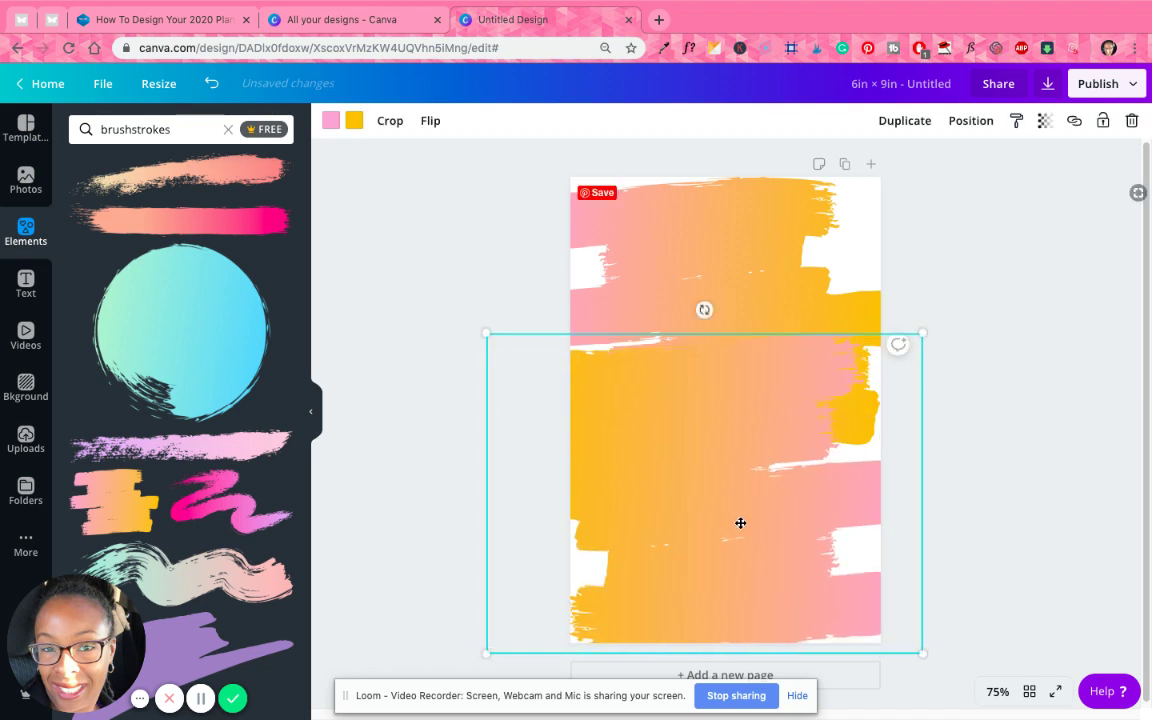
drag(740, 522, 784, 280)
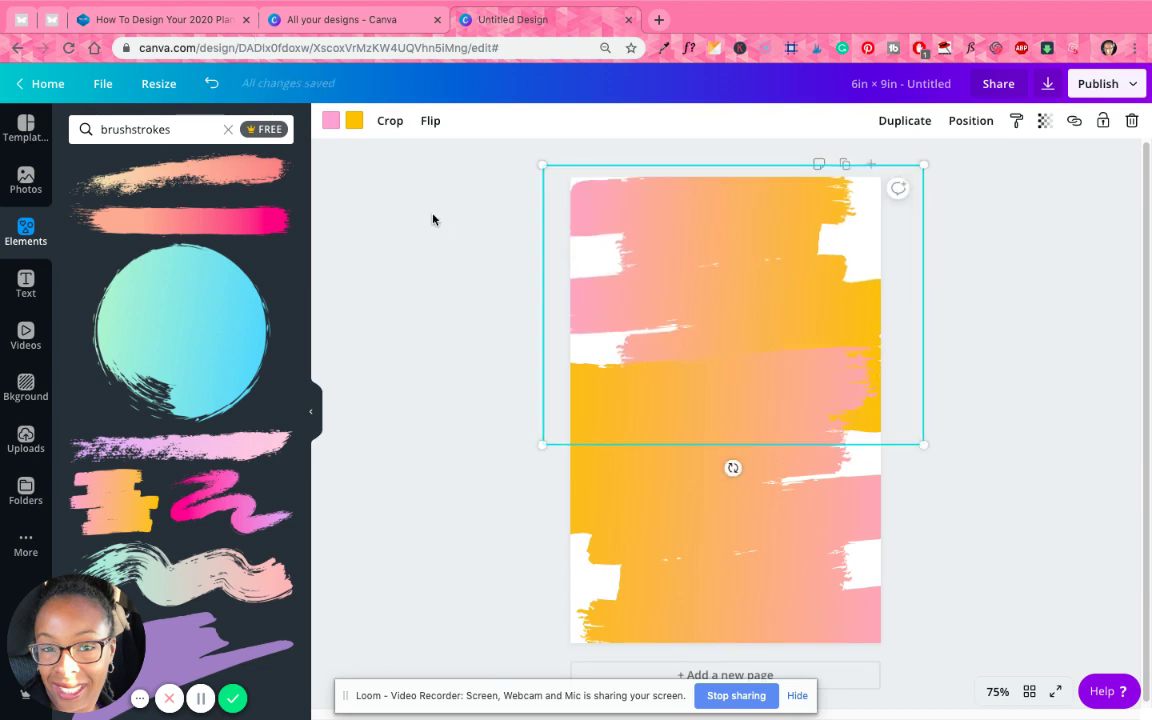
Replace the upper brushstroke's yellow with the document's pink so the stroke is solid pink.
click(331, 121)
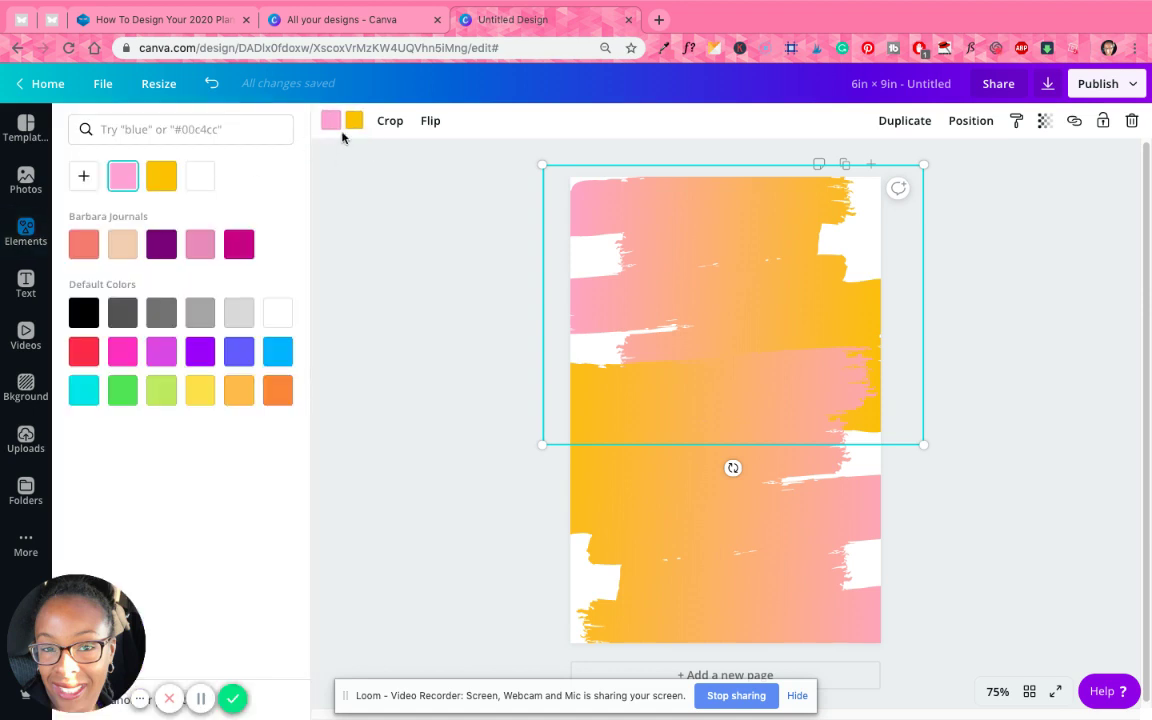
click(355, 121)
click(119, 175)
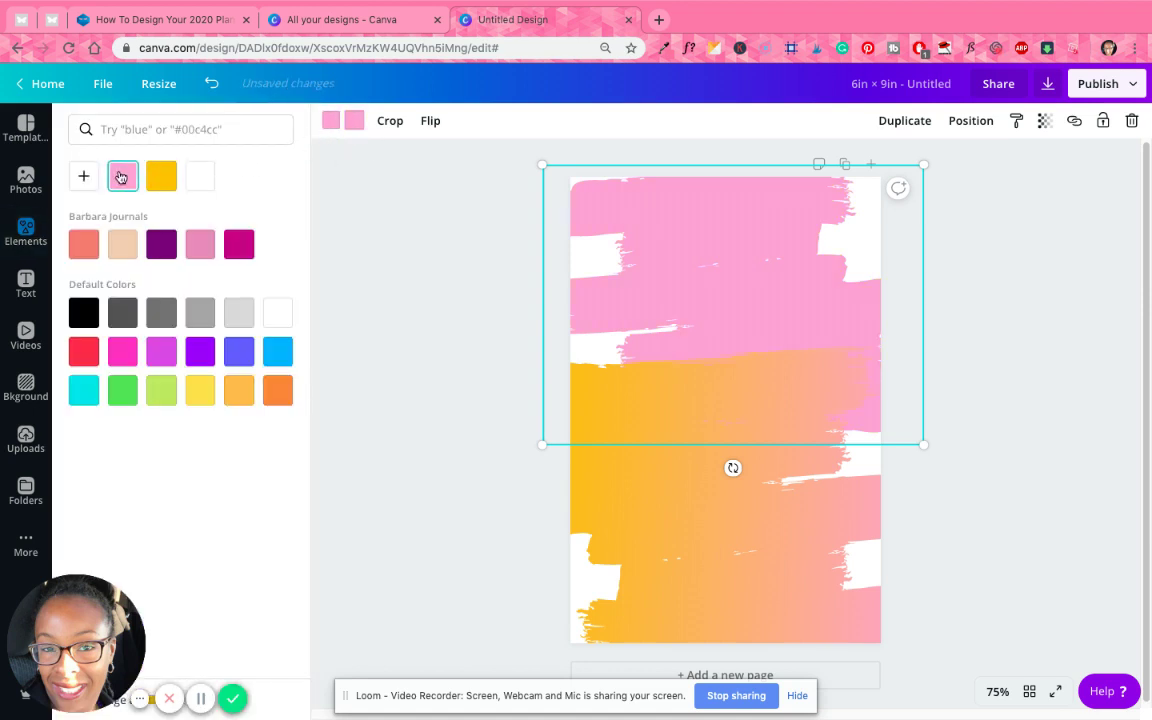
Recolour the lower brushstroke solid pink by replacing its yellow with the same pink.
click(753, 463)
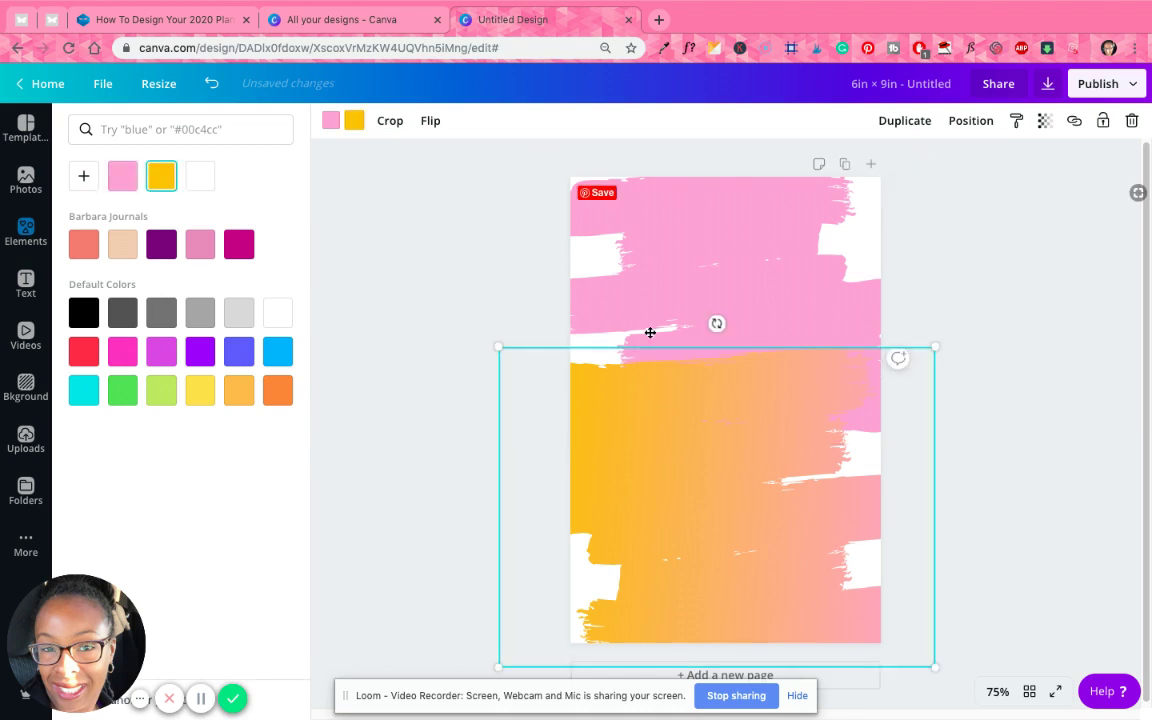
click(355, 121)
click(331, 121)
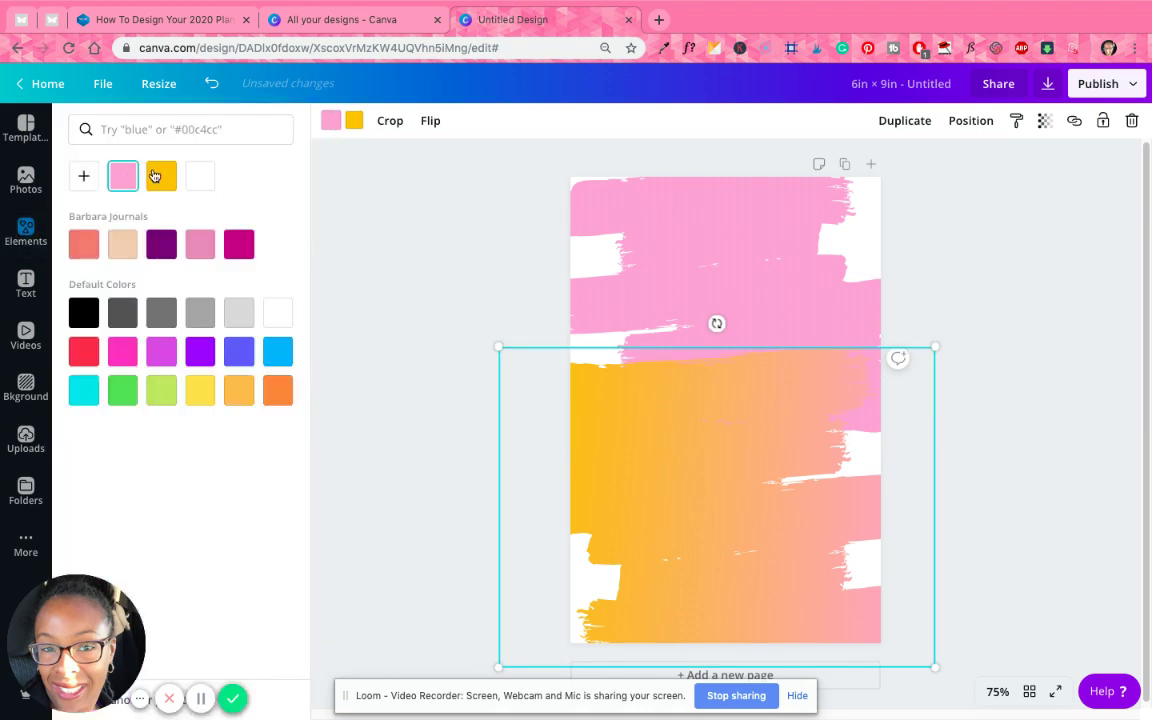
click(123, 177)
click(998, 317)
Shrink the lower pink brushstroke and reposition it over the bottom part of the page.
click(771, 486)
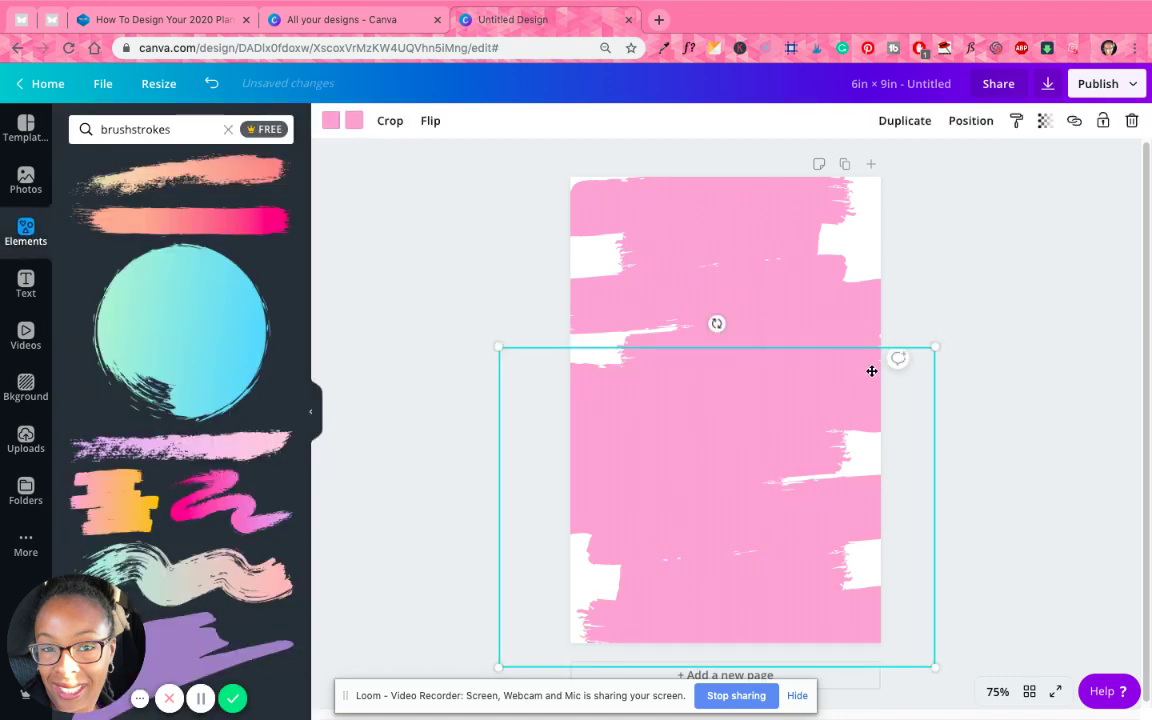
drag(936, 341, 901, 373)
drag(712, 406, 729, 403)
mouse_move(526, 345)
mouse_down()
mouse_move(573, 375)
mouse_move(553, 363)
mouse_up()
drag(640, 460, 625, 467)
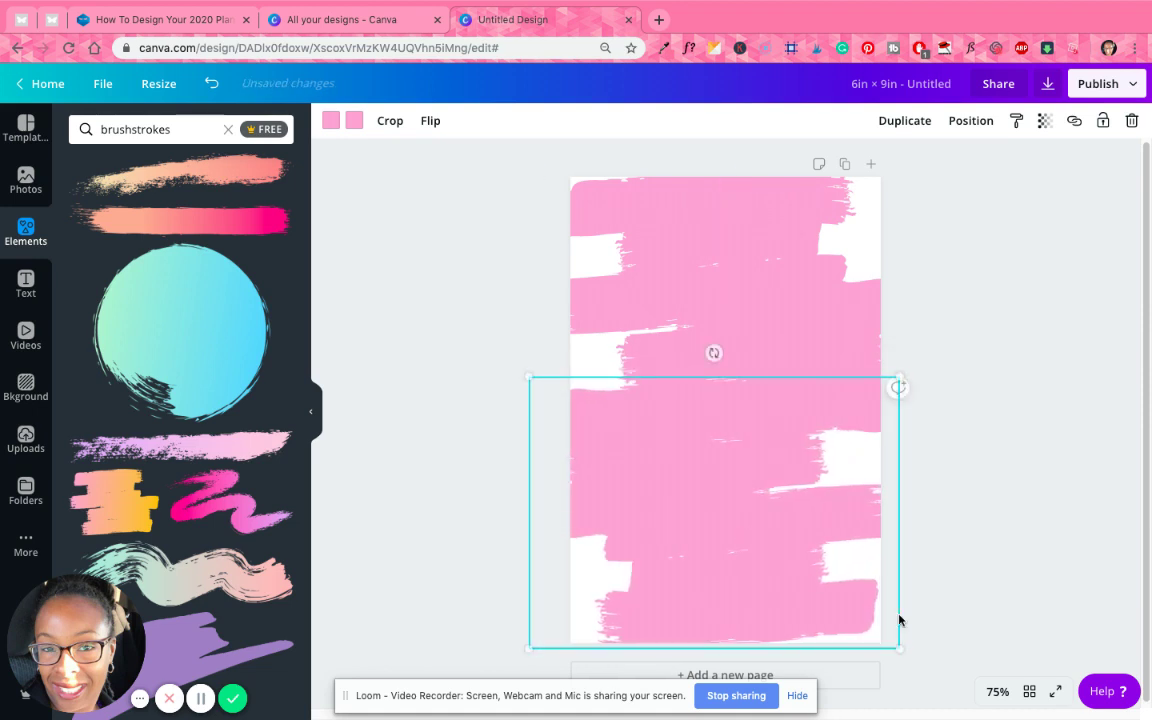
drag(902, 645, 905, 650)
drag(740, 545, 761, 552)
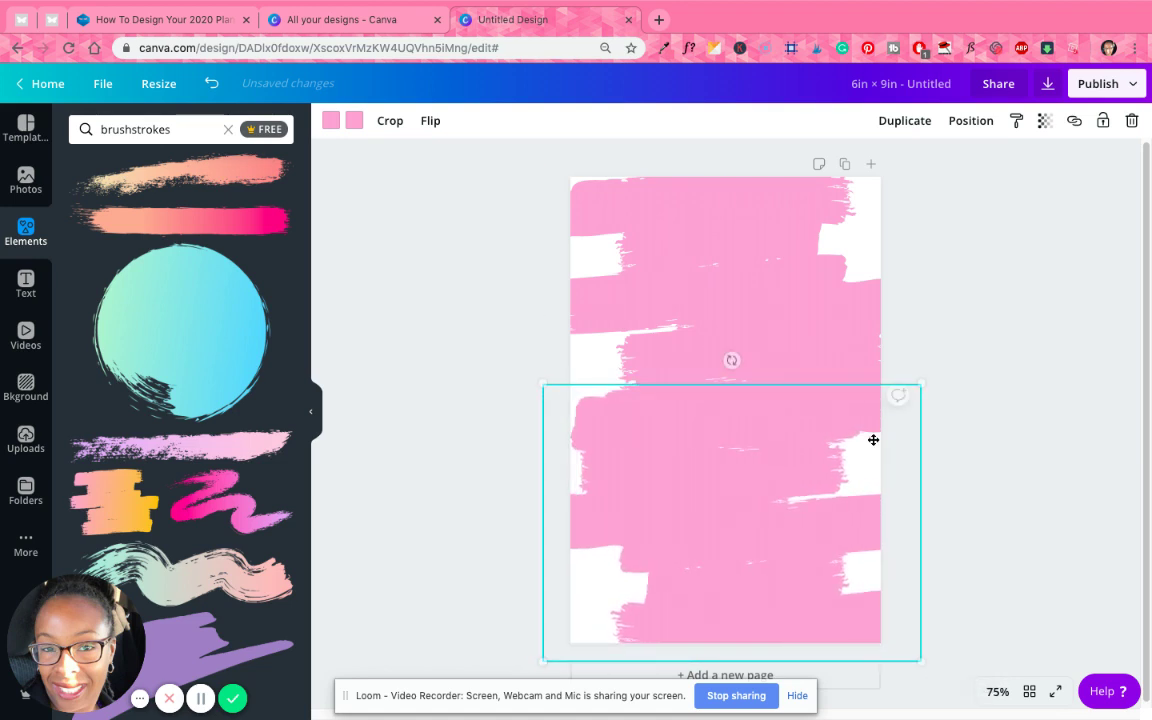
Enlarge the upper pink brushstroke and align it with the page's top edge, and enlarge the lower one and move it down.
click(838, 354)
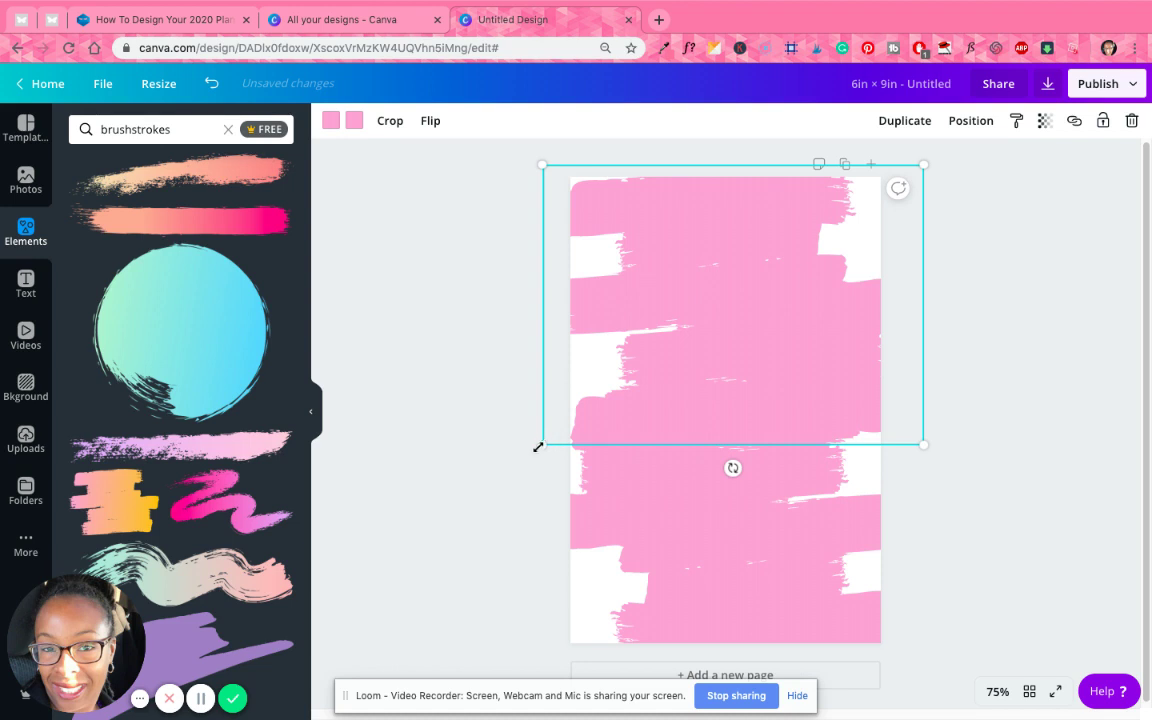
drag(538, 447, 515, 469)
drag(650, 332, 656, 339)
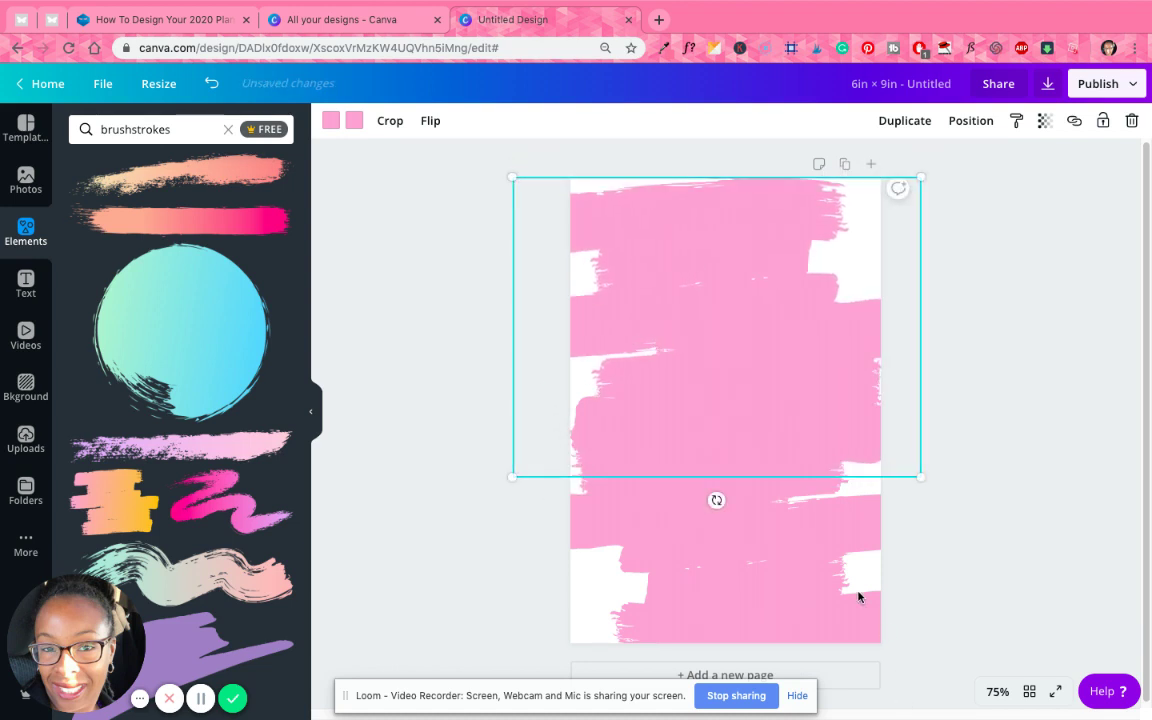
mouse_move(707, 566)
mouse_down()
mouse_move(722, 566)
mouse_move(675, 544)
mouse_move(674, 563)
mouse_move(660, 561)
mouse_up()
mouse_move(881, 384)
mouse_down()
mouse_move(923, 373)
mouse_move(916, 360)
mouse_up()
mouse_move(830, 470)
mouse_down()
mouse_move(843, 476)
mouse_move(848, 540)
mouse_up()
Enlarge both pink brushstrokes further and reposition them until they overlap and cover nearly the whole page with ragged white edges.
click(840, 388)
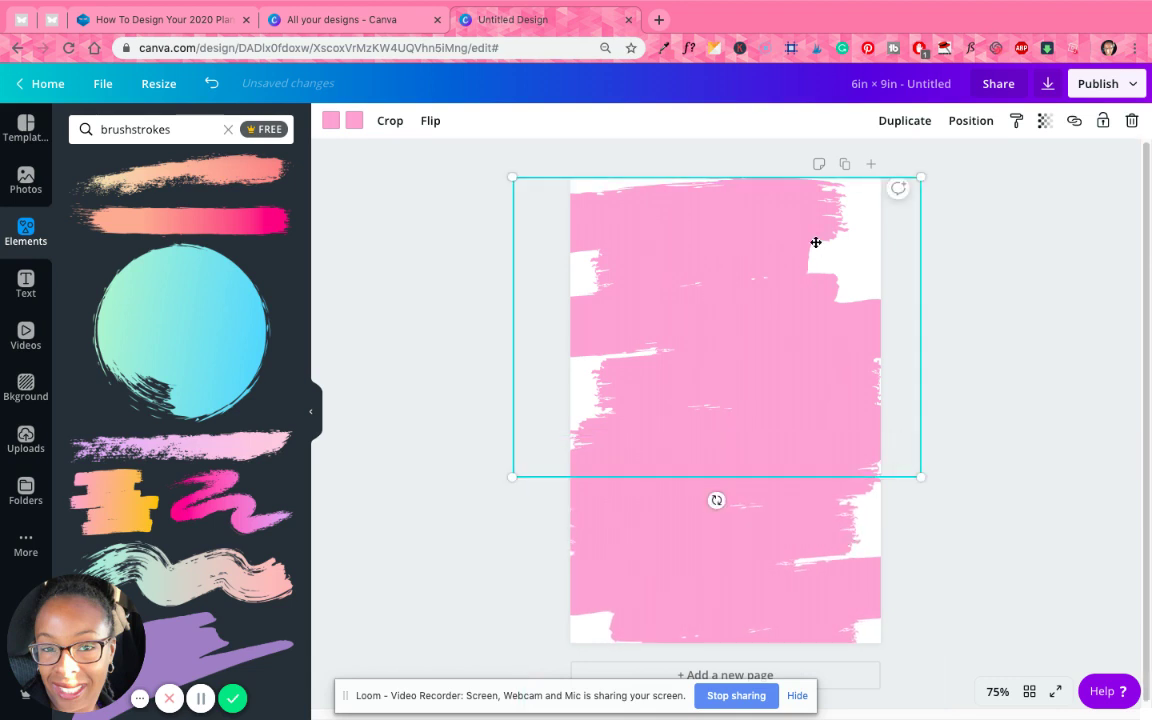
drag(917, 176, 980, 188)
mouse_move(828, 231)
mouse_down()
mouse_move(832, 274)
mouse_move(820, 260)
mouse_up()
mouse_move(515, 507)
mouse_down()
mouse_move(496, 517)
mouse_move(491, 540)
mouse_up()
mouse_move(782, 617)
mouse_down()
mouse_move(831, 600)
mouse_move(795, 597)
mouse_move(770, 562)
mouse_move(748, 468)
mouse_move(765, 570)
mouse_up()
click(976, 332)
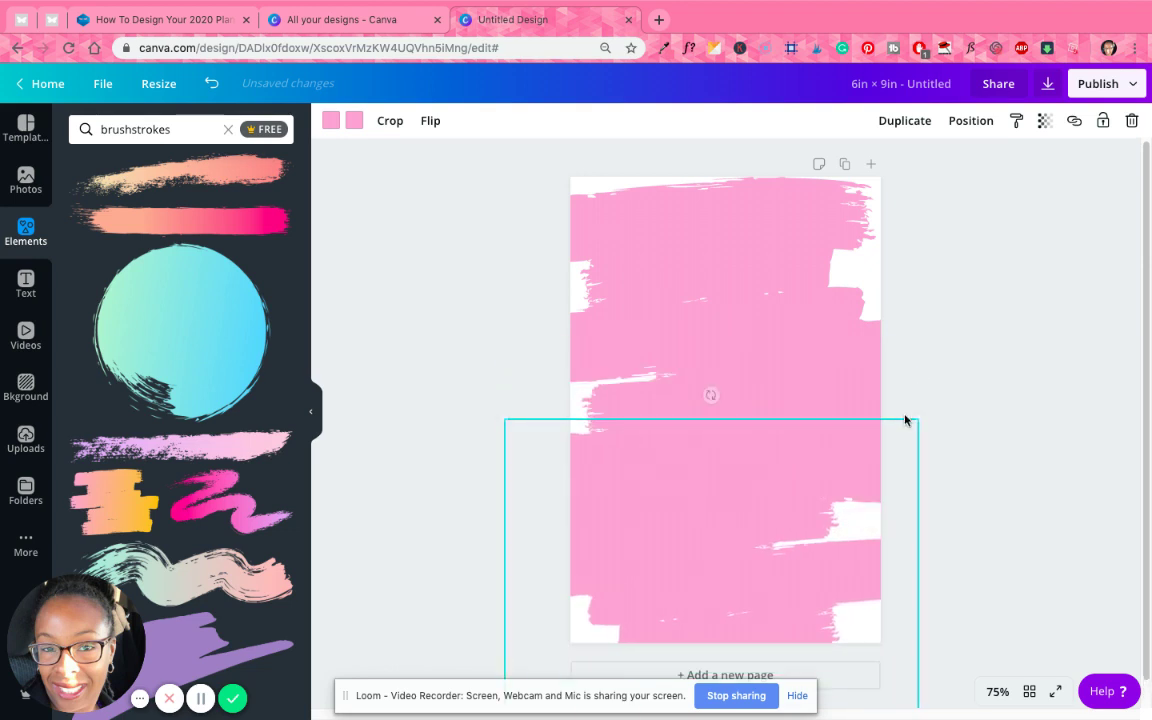
drag(931, 413, 969, 380)
drag(849, 450, 775, 484)
click(958, 252)
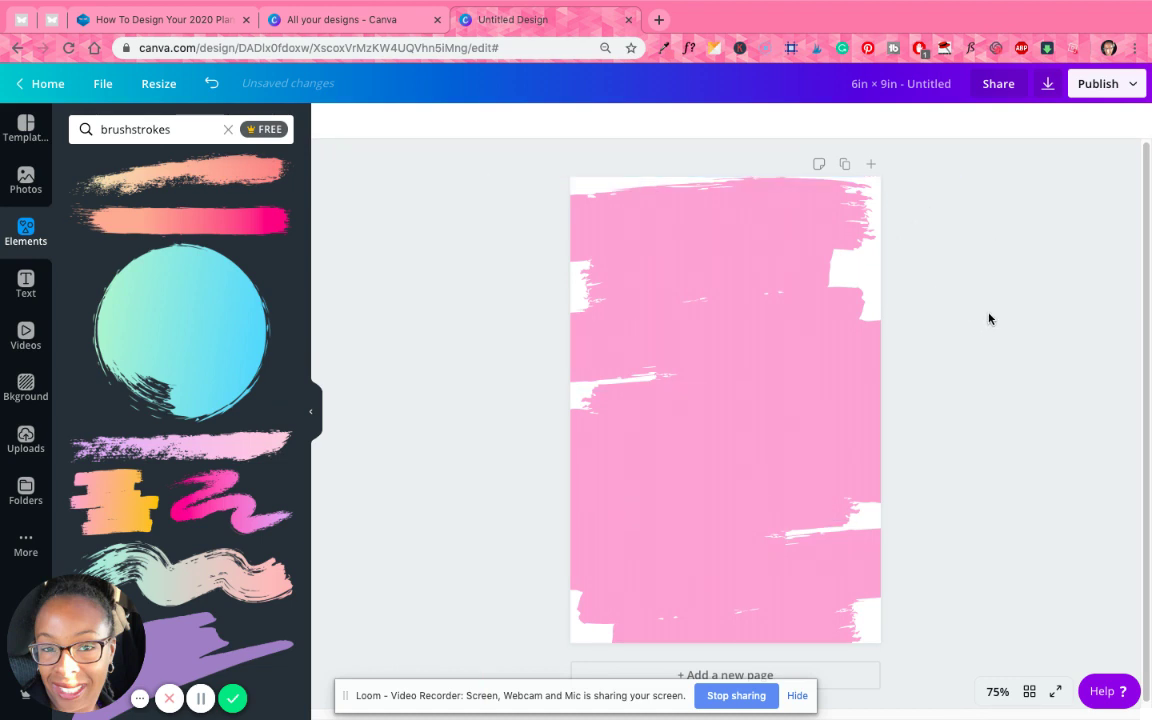
From all designs, open "Need to do - Updated First 34 Pages A5 Paperback Scripture Encouragement Journal" for editing.
click(26, 284)
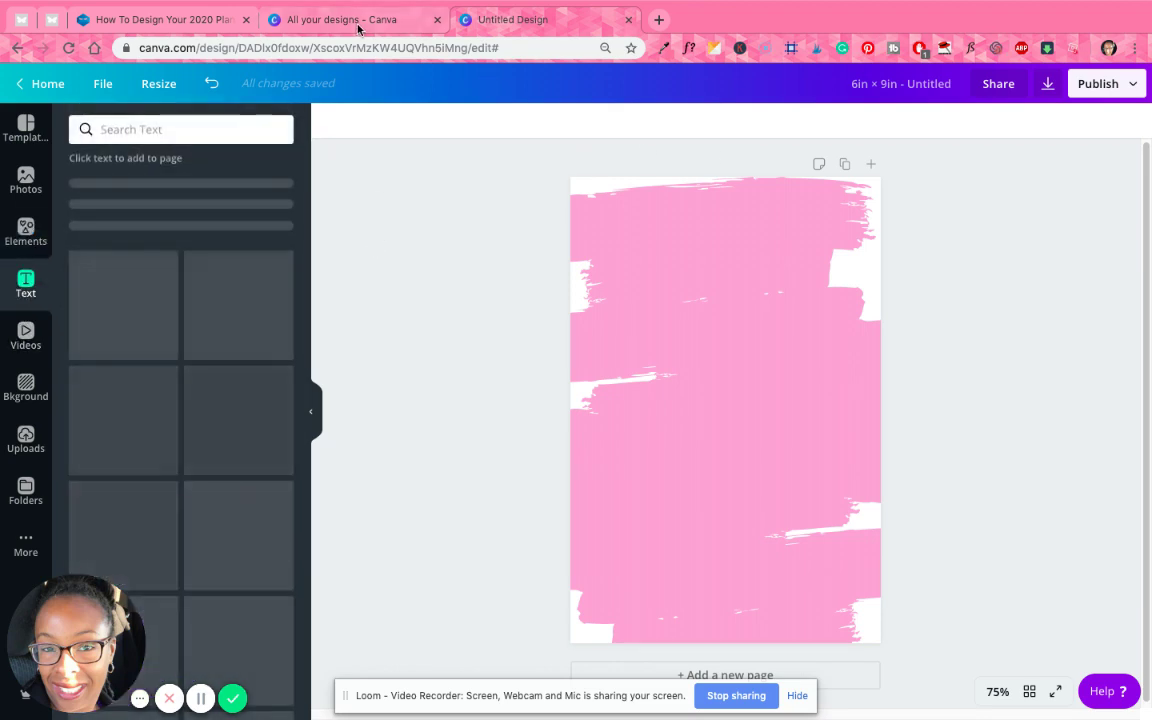
click(303, 20)
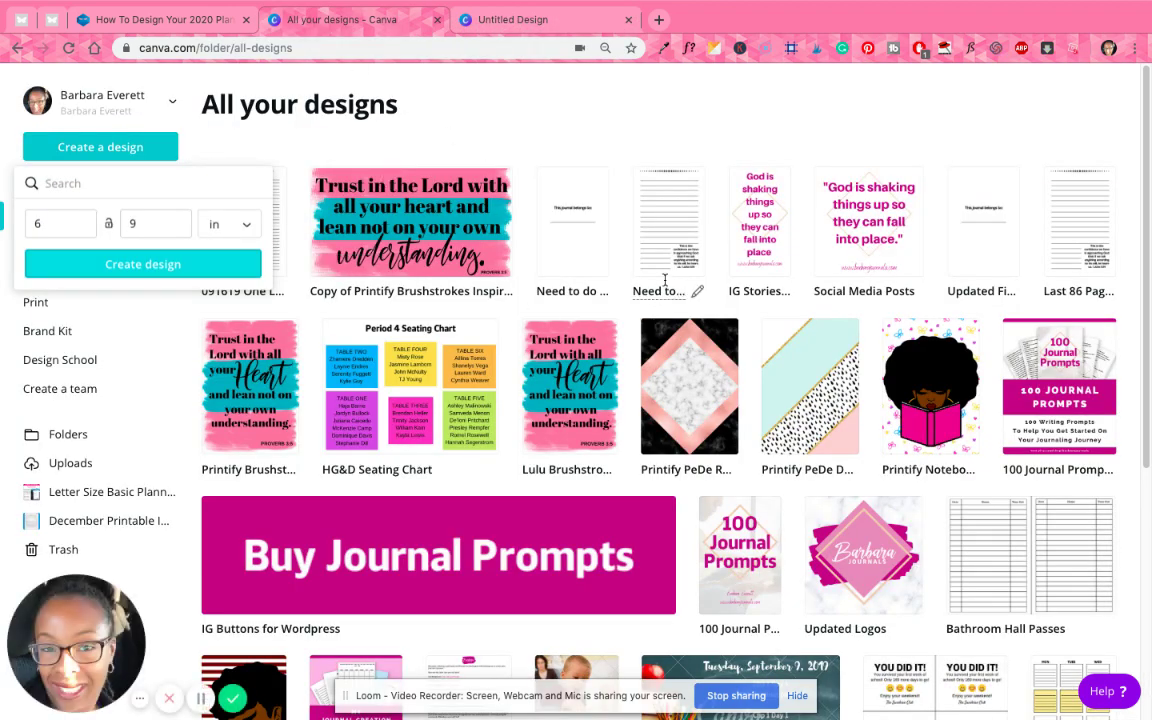
click(594, 257)
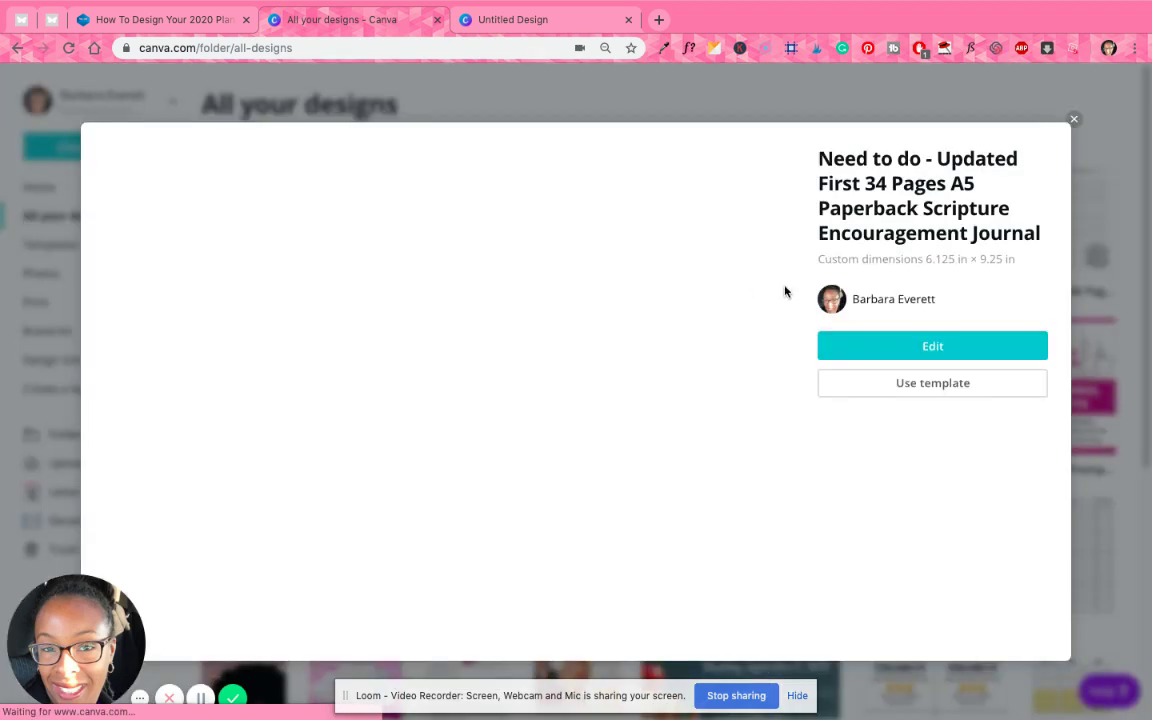
click(930, 346)
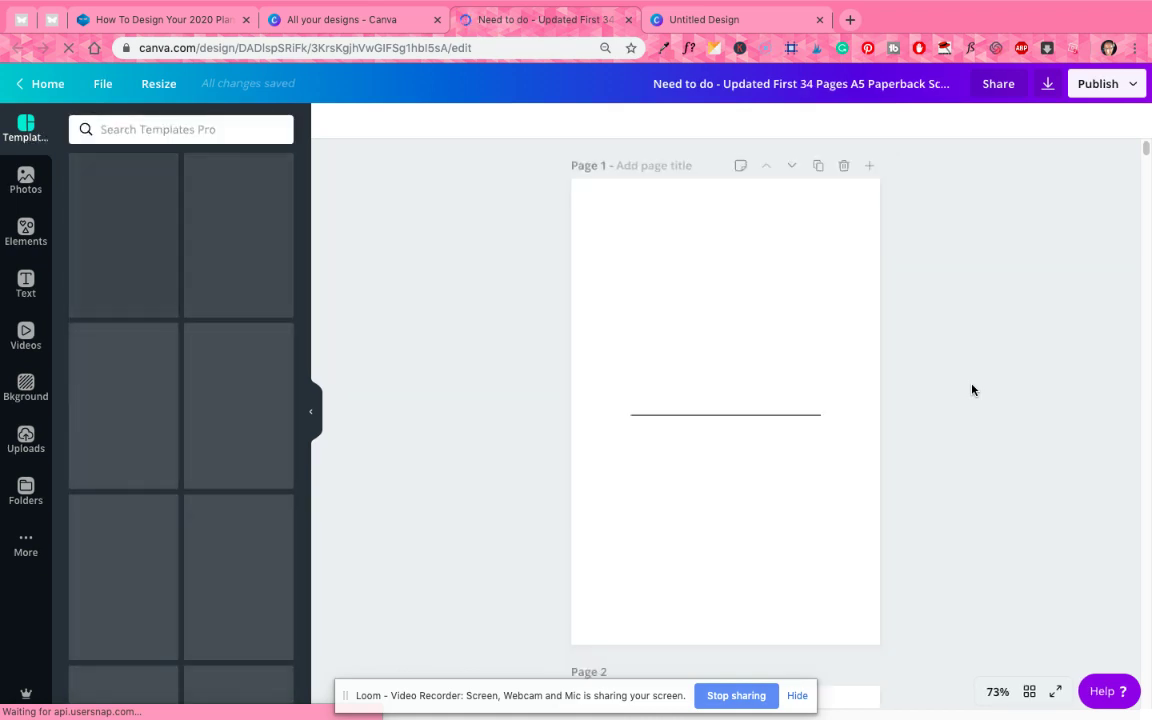
Find page 10 with the Psalm 27:1 verse in the journal's page overview and open it.
click(1031, 692)
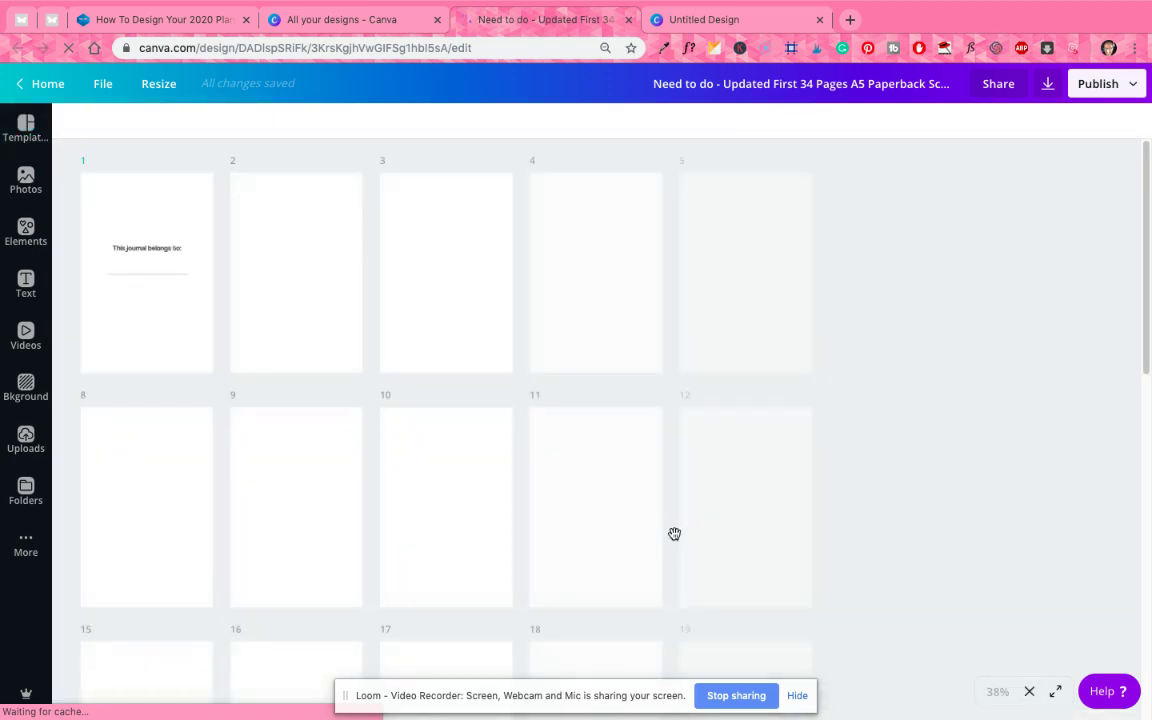
scroll(883, 482, down, 3)
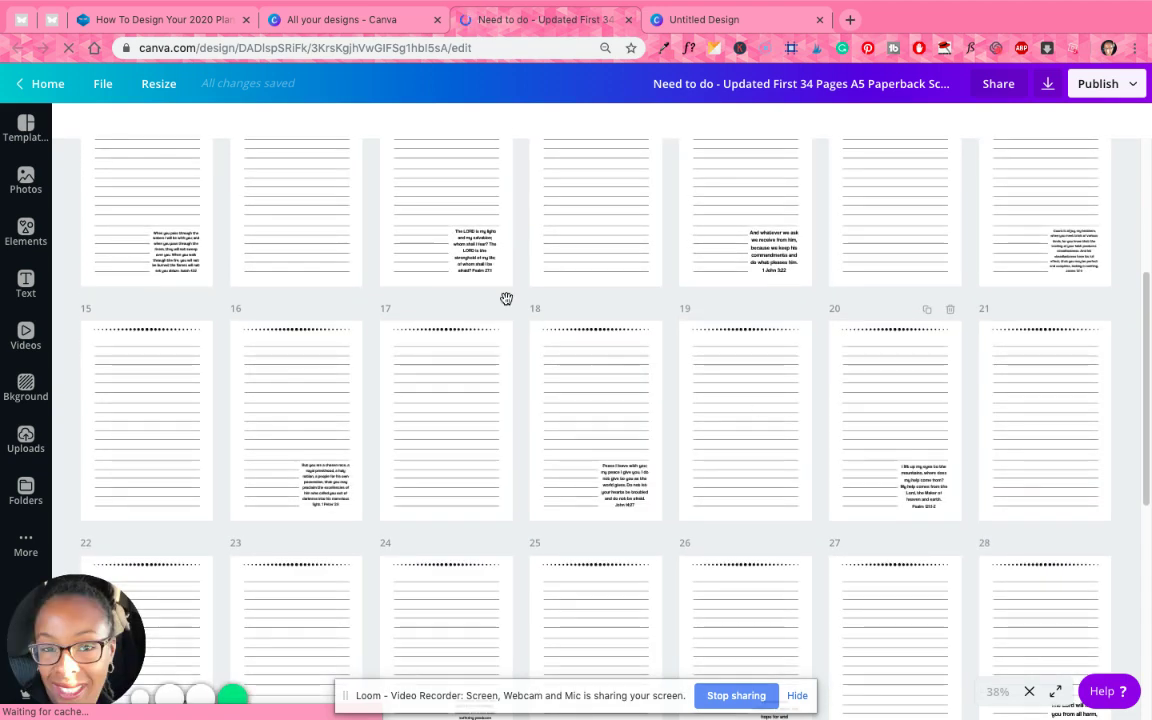
click(470, 248)
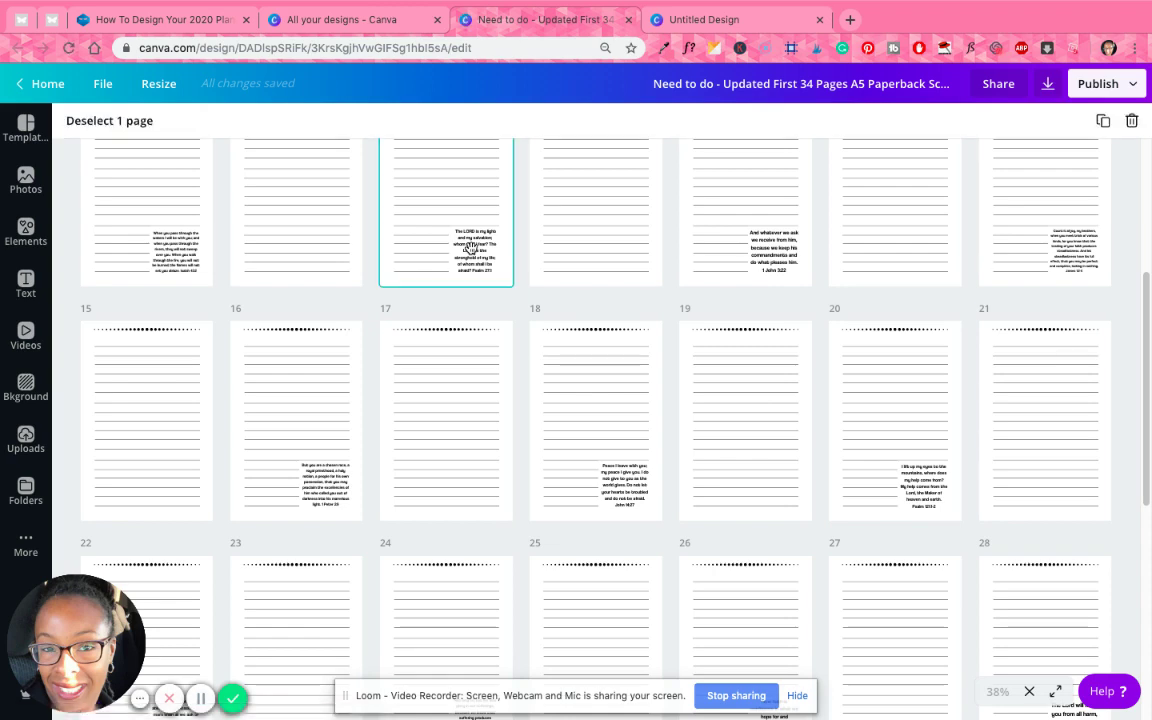
click(481, 258)
double_click(481, 258)
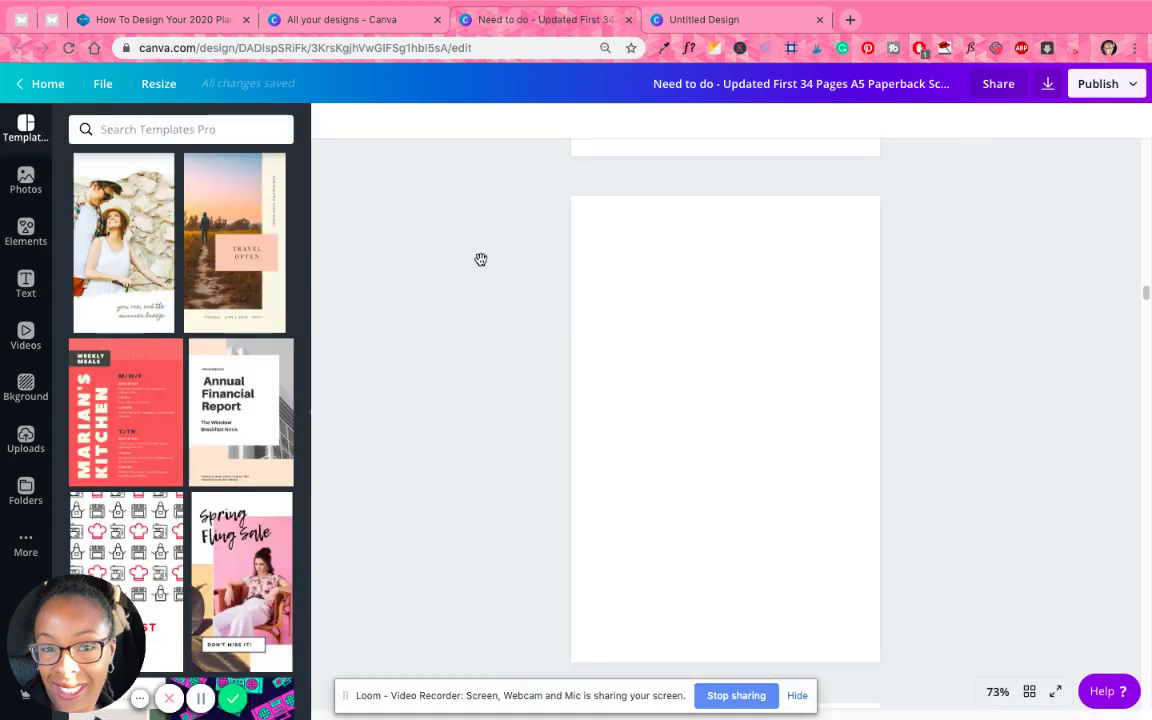
Copy the full Psalm 27:1 verse text from the text box on page 10.
click(784, 580)
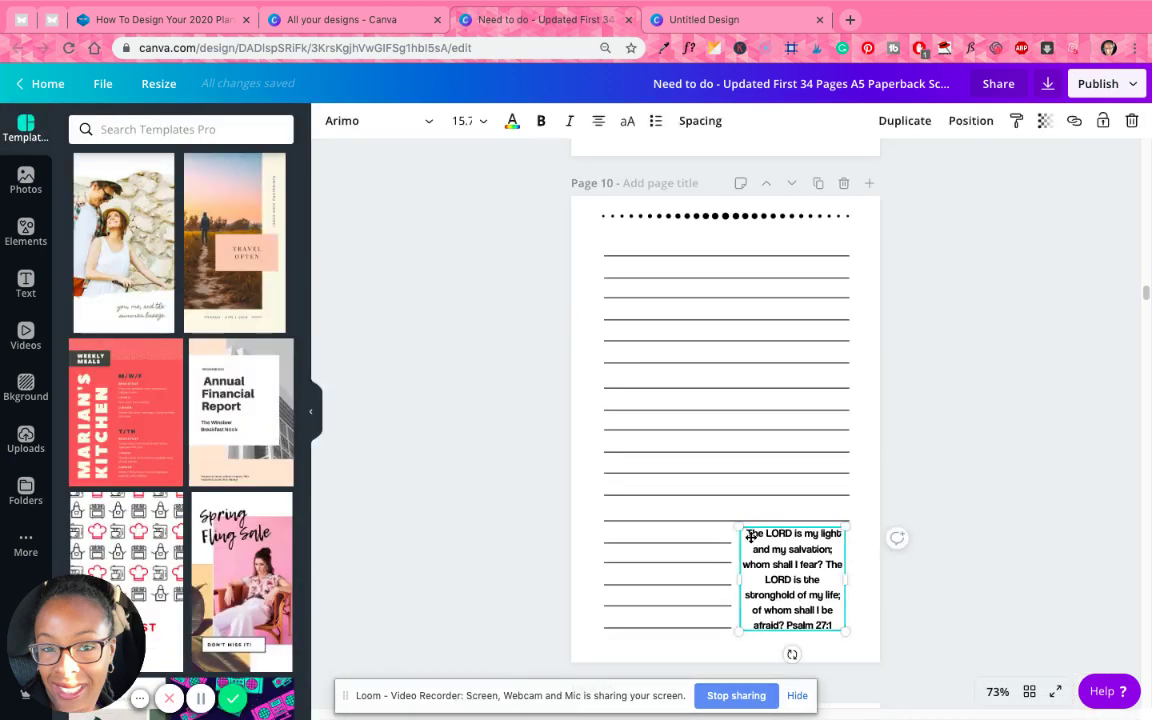
drag(750, 533, 835, 607)
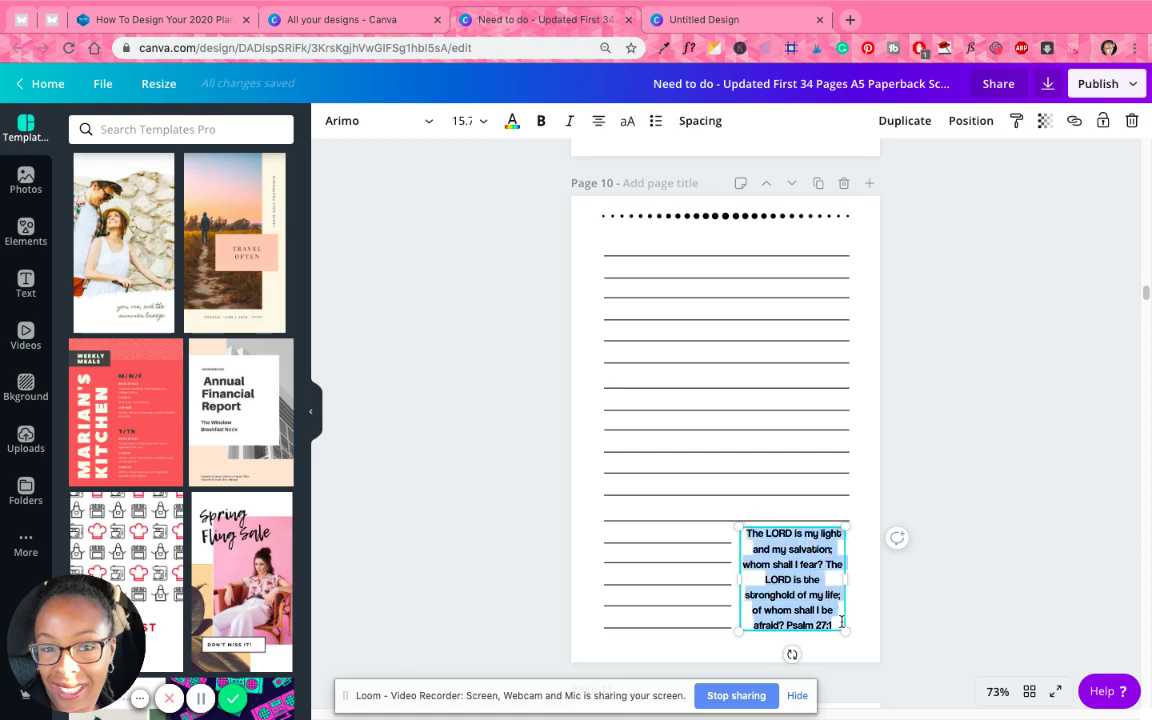
right_click(793, 594)
click(591, 439)
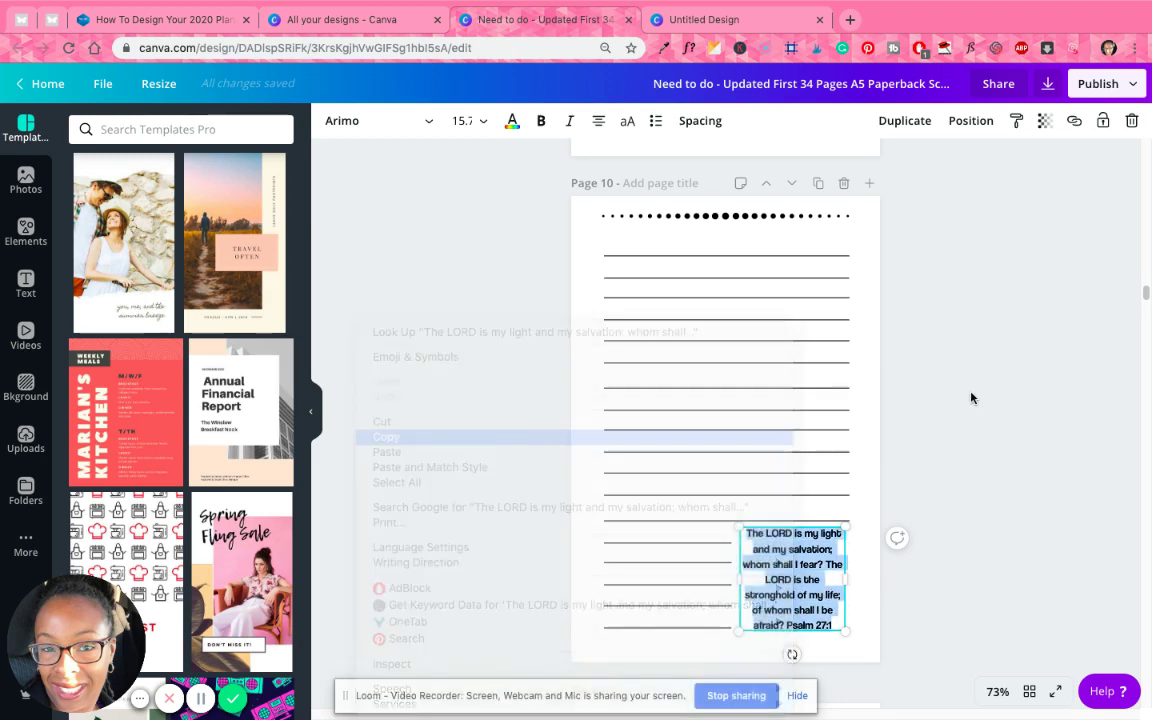
click(969, 398)
Return to the untitled cover design, add a heading containing the copied verse, and move it up onto the page.
click(672, 10)
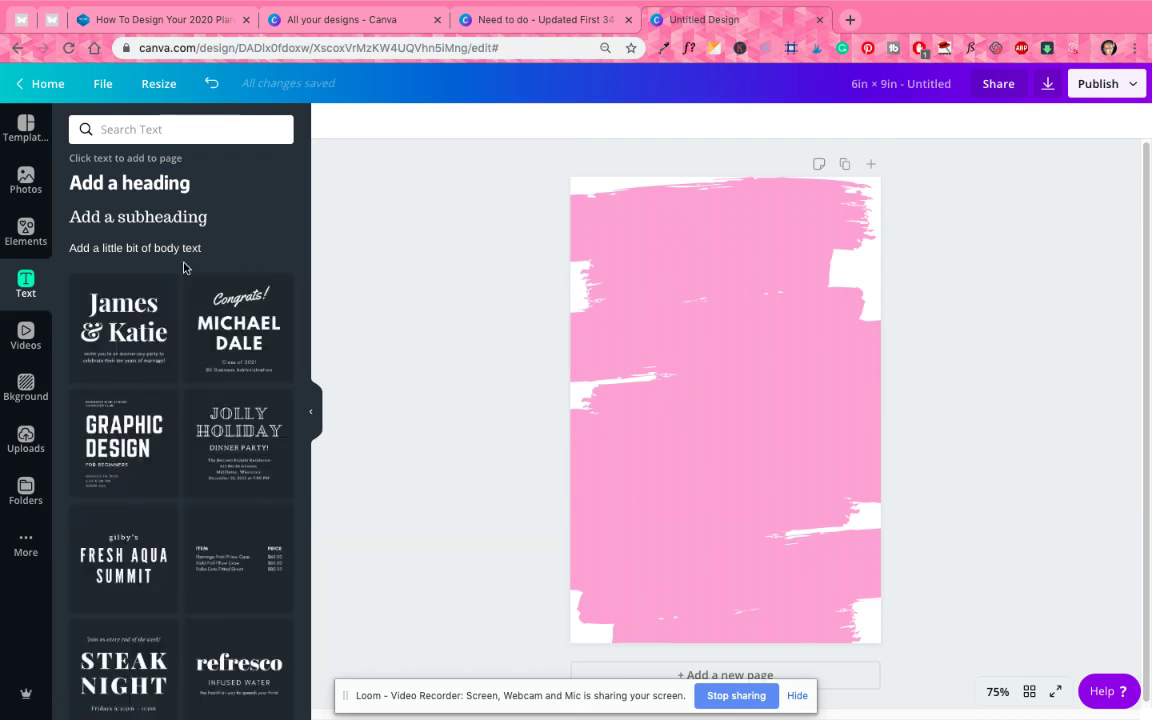
click(118, 184)
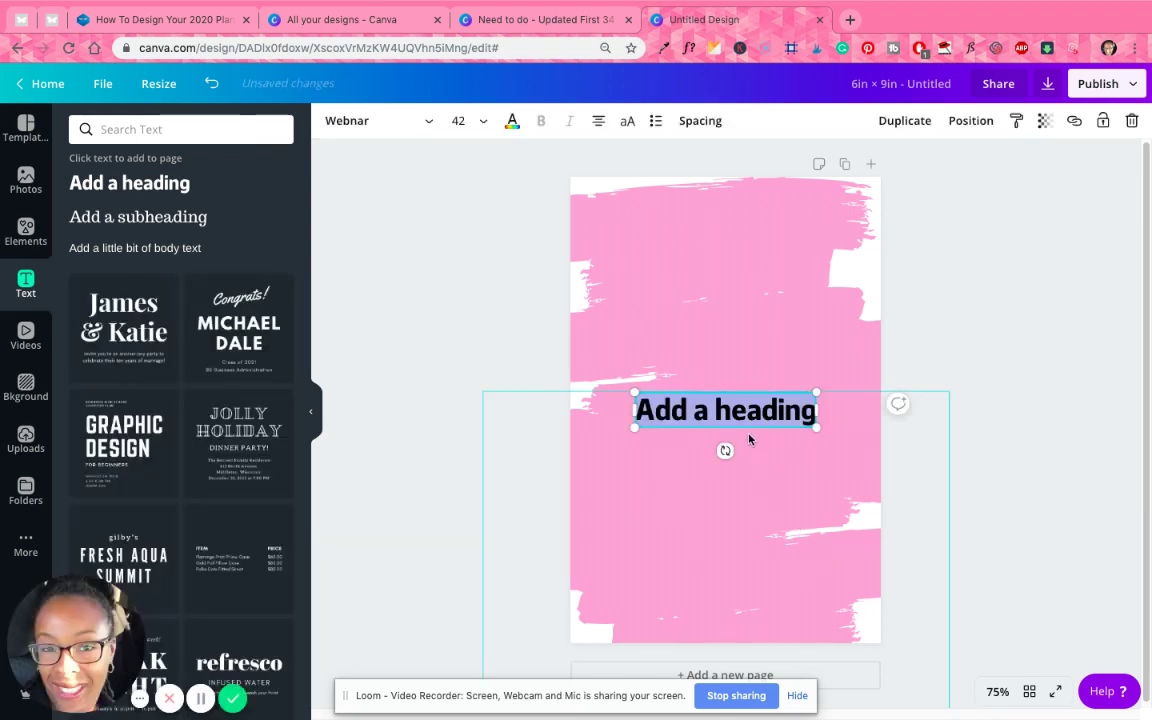
key(ctrl+v)
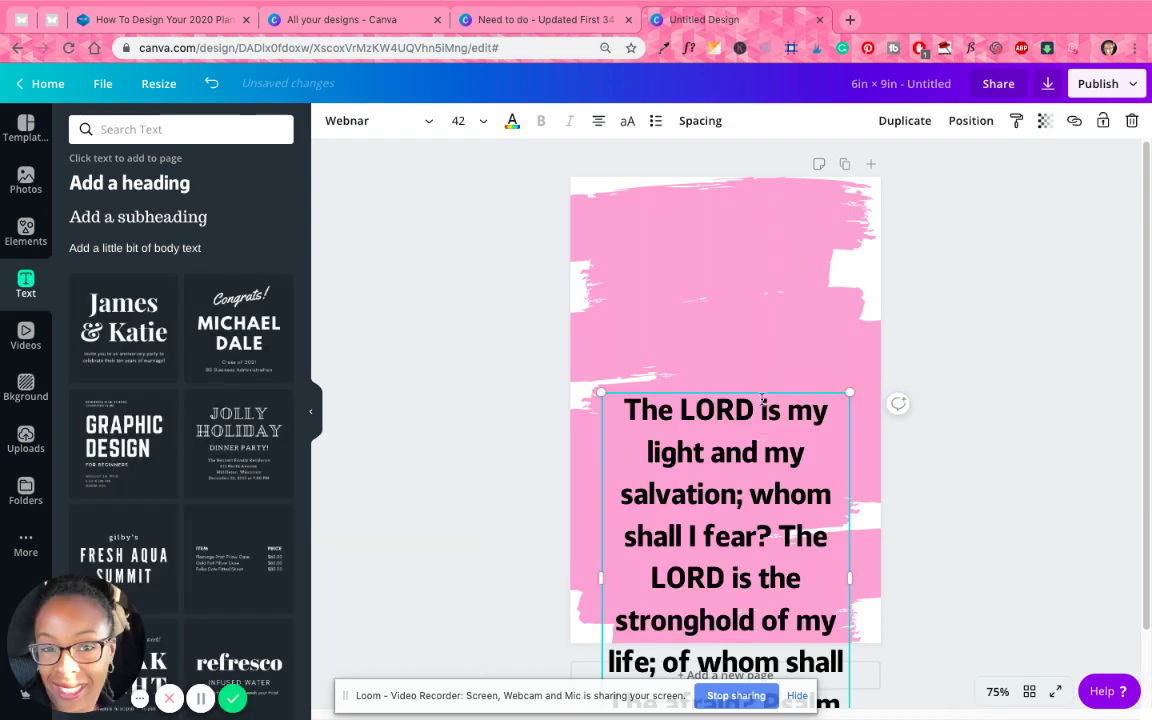
drag(757, 386, 749, 218)
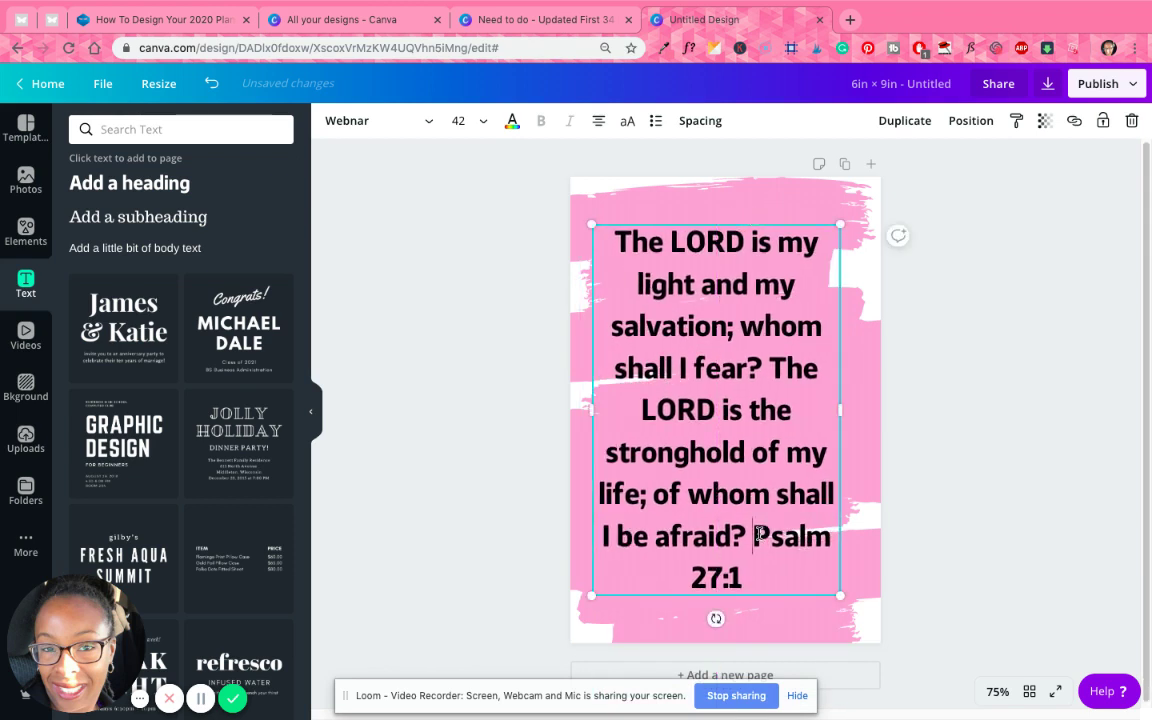
Put "Psalm 27:1" on its own line, enlarge the verse text to about 48.9, and centre it on the page.
key(BackSpace)
key(Return)
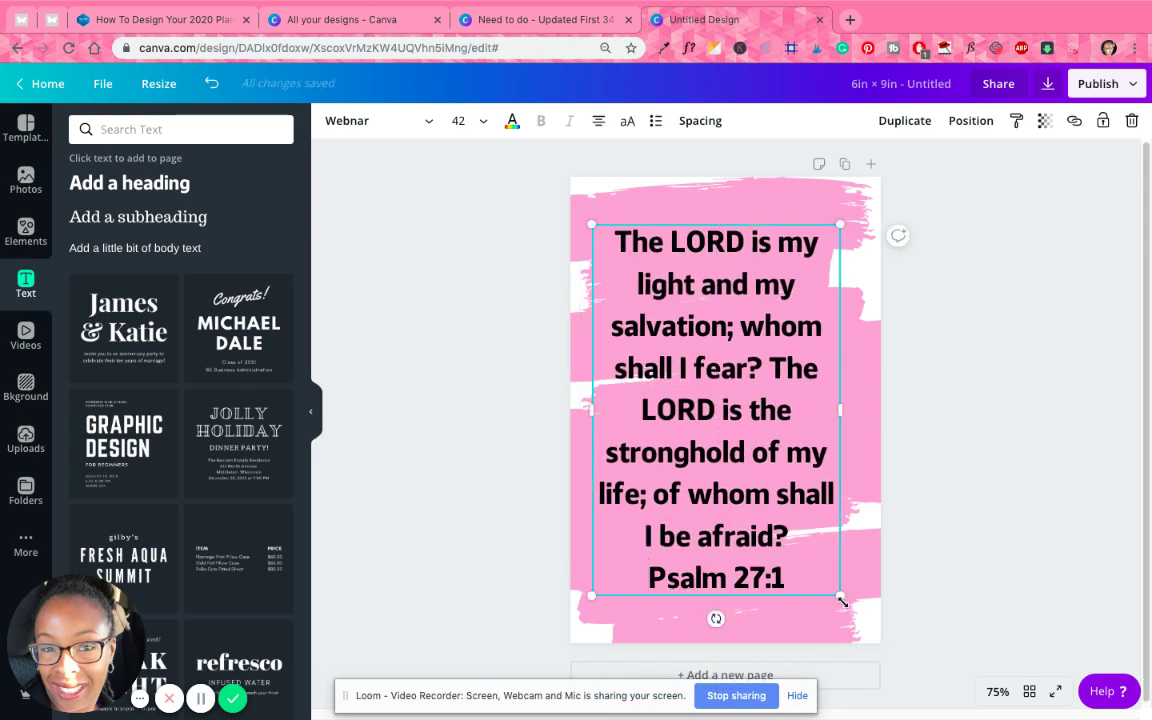
drag(841, 598, 880, 656)
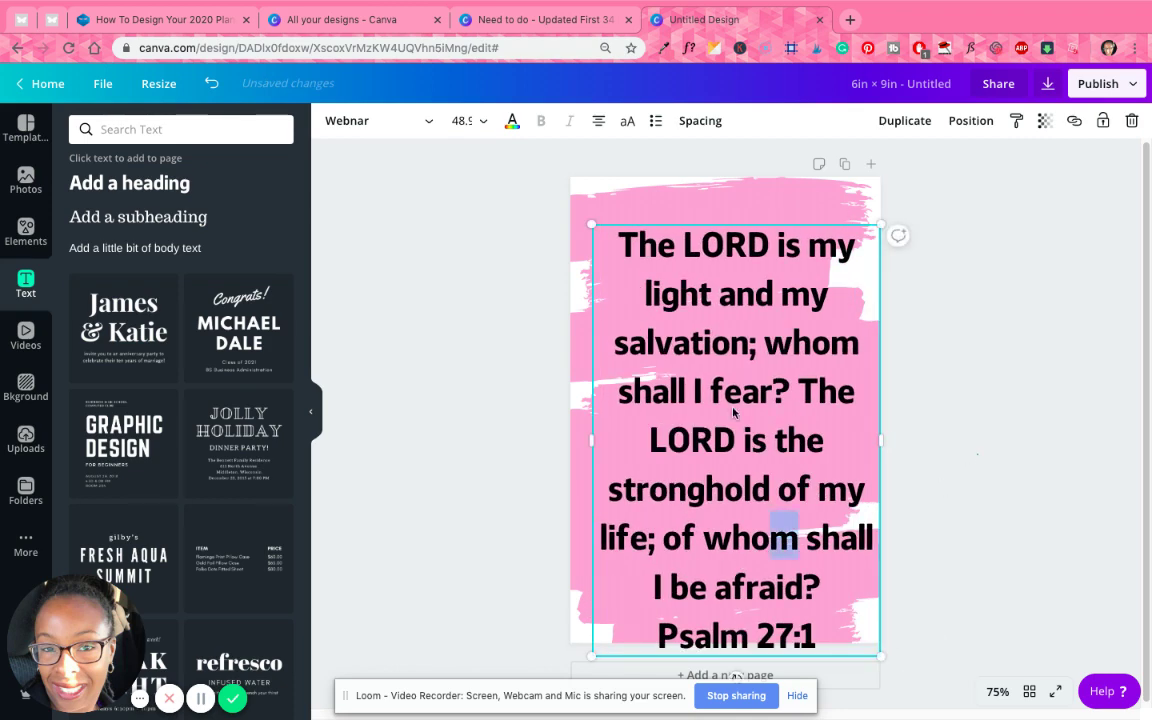
drag(733, 412, 725, 380)
click(957, 380)
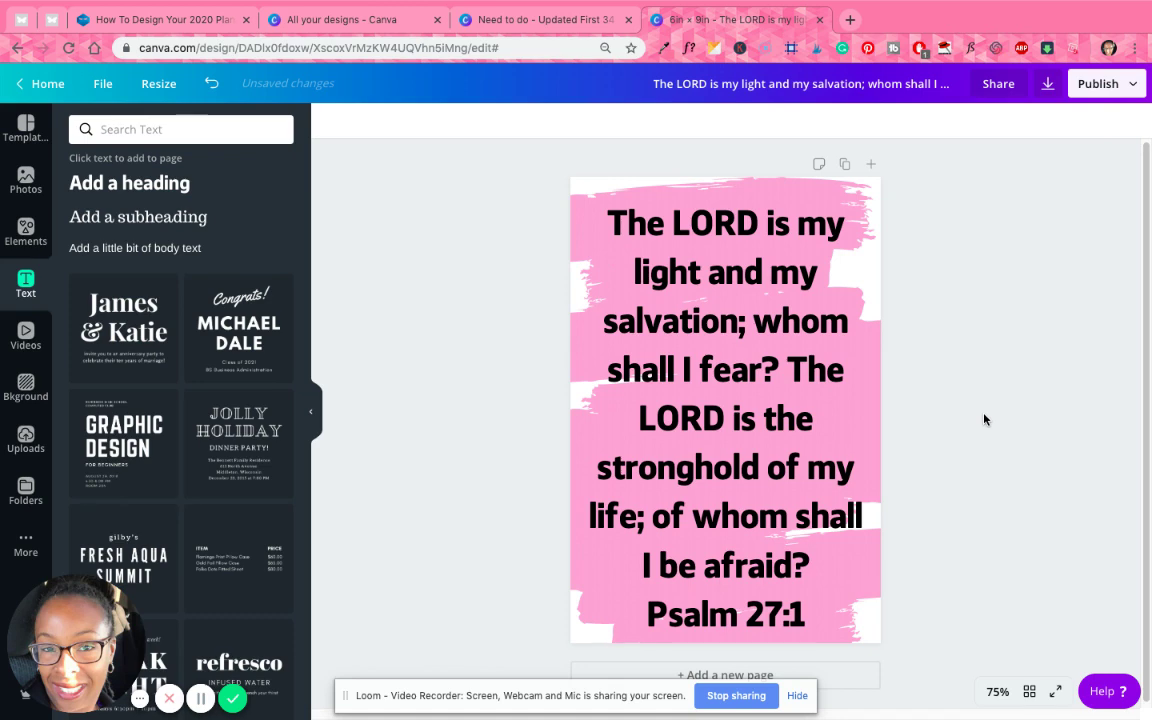
Delete both pink brushstrokes behind the verse, leaving only the text on the page.
click(874, 190)
drag(874, 189, 870, 535)
key(Delete)
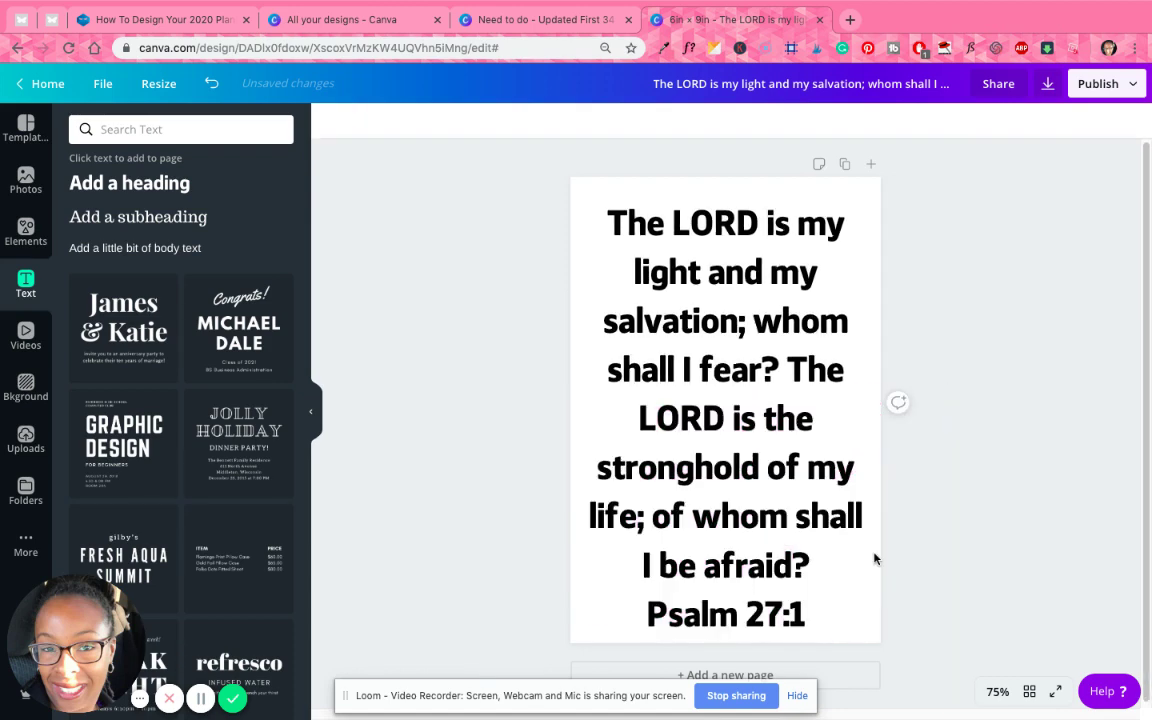
Add the round green-to-blue brushstroke to the page, enlarge it past the page's side edges, and centre it over the verse.
click(24, 227)
click(217, 364)
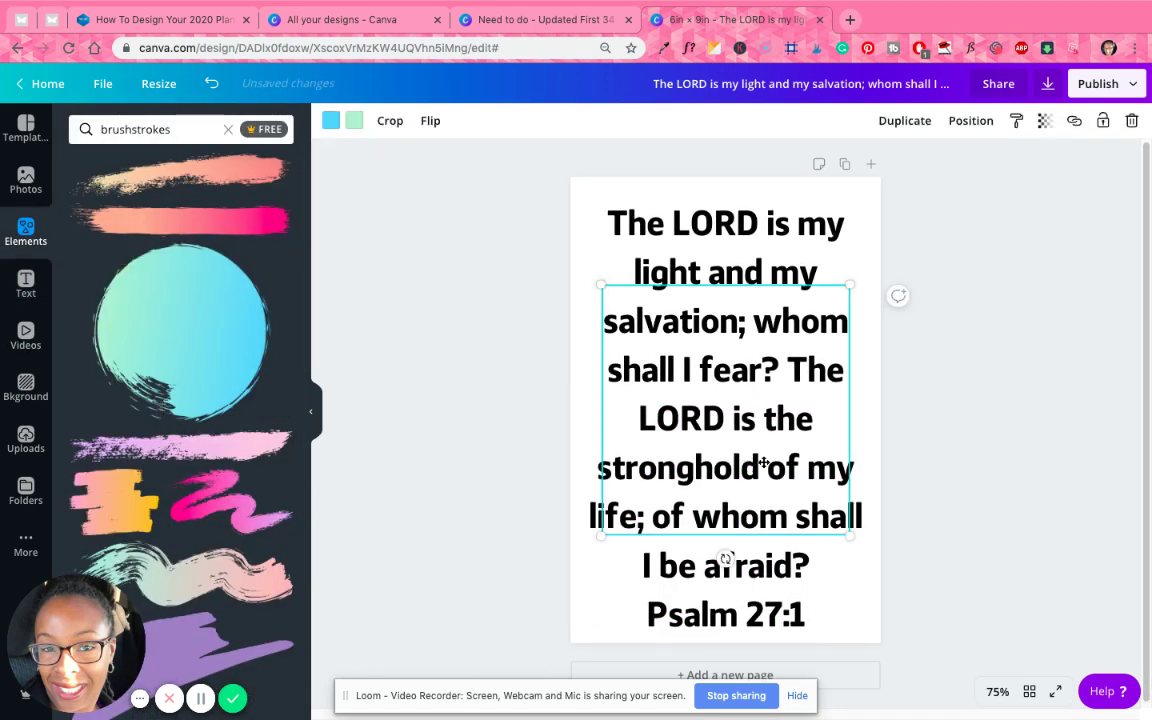
mouse_move(782, 460)
mouse_down()
mouse_move(753, 483)
mouse_move(748, 517)
mouse_up()
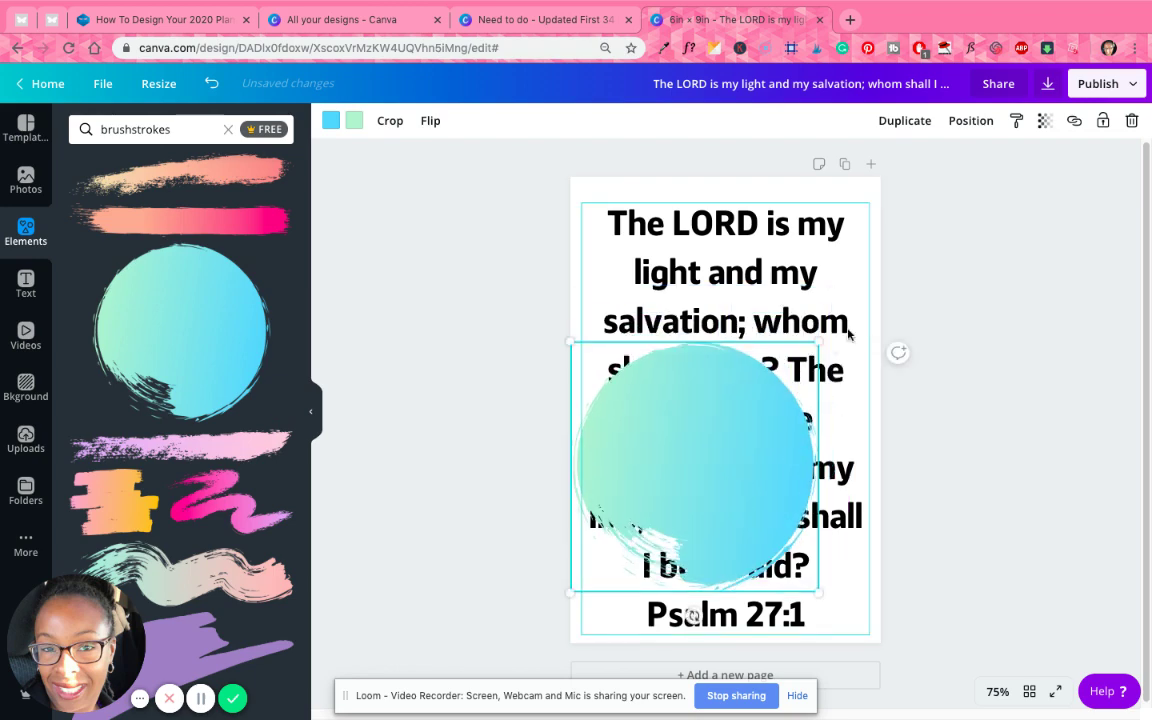
drag(818, 343, 933, 247)
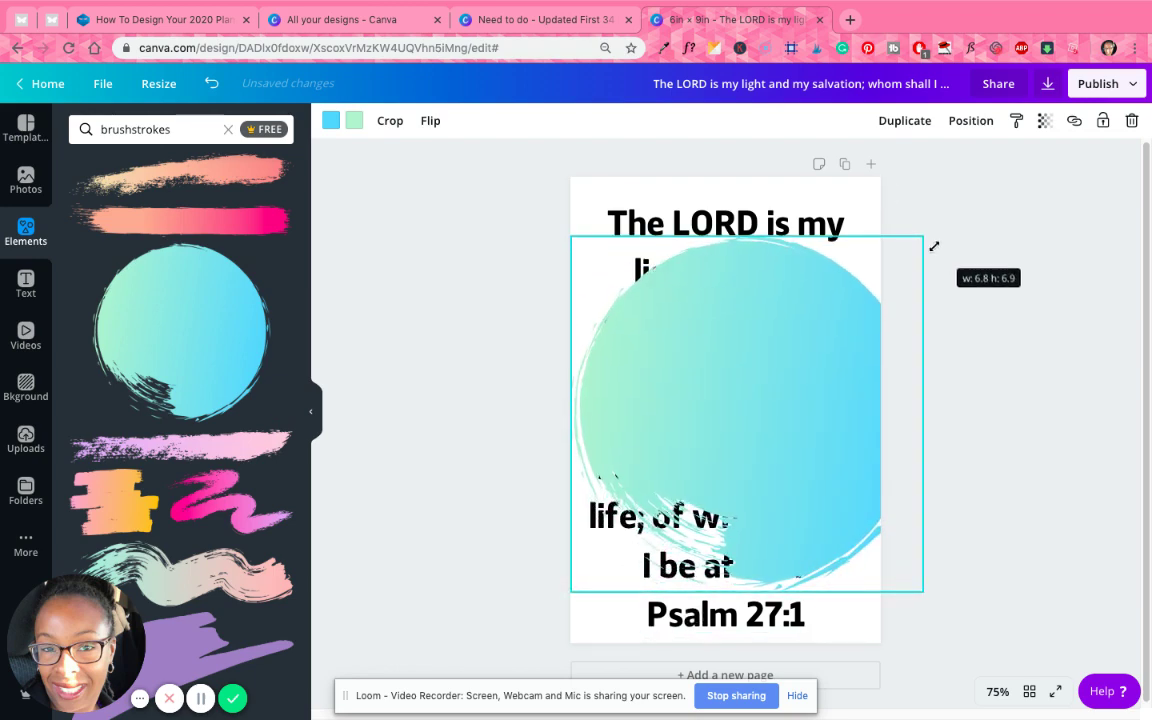
mouse_move(704, 430)
mouse_down()
mouse_move(674, 424)
mouse_move(684, 424)
mouse_up()
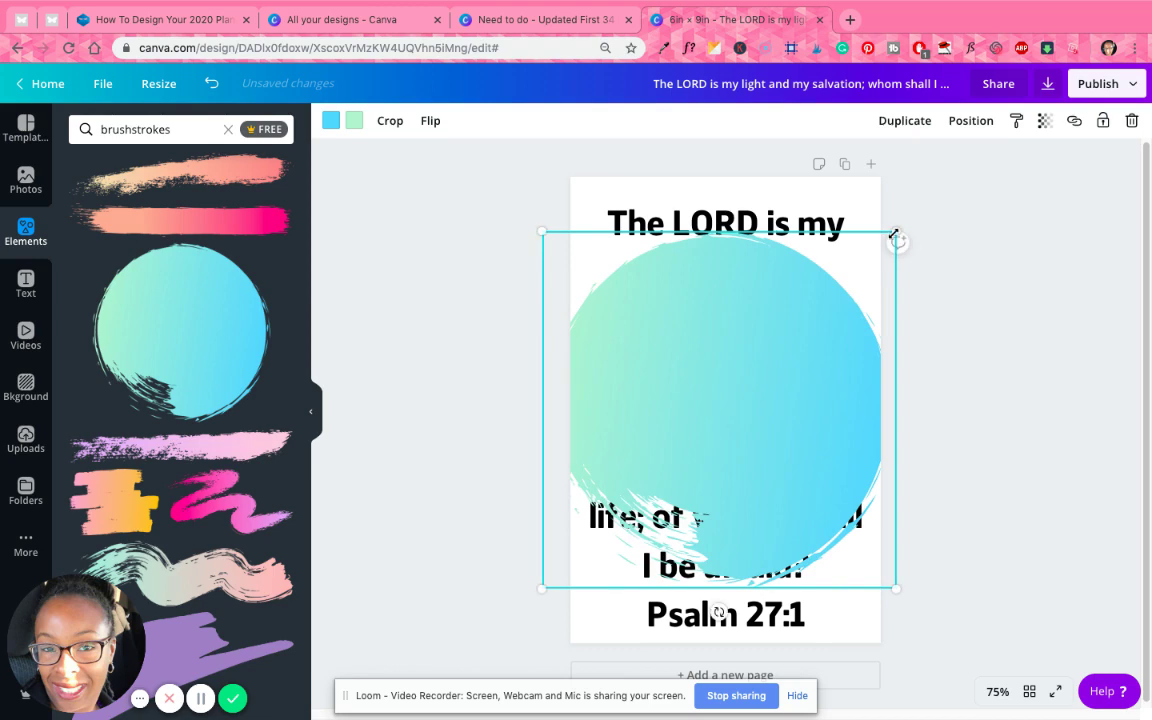
drag(894, 234, 933, 203)
mouse_move(725, 342)
mouse_down()
mouse_move(715, 357)
mouse_move(725, 362)
mouse_up()
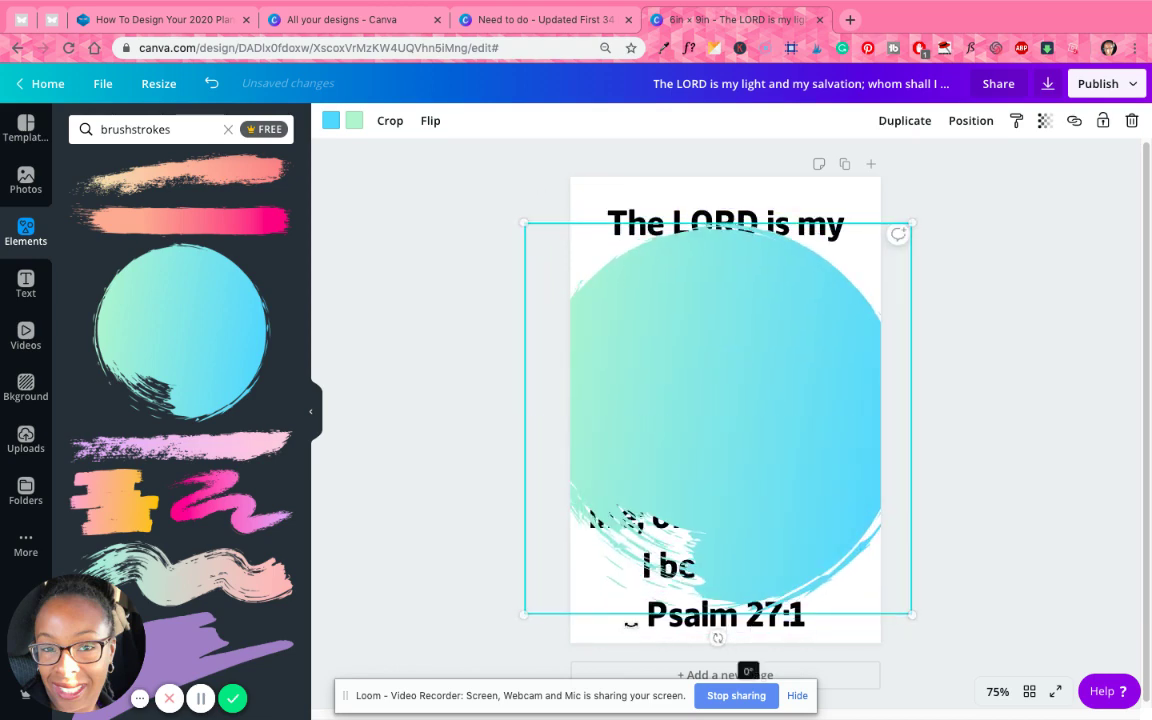
Rotate the round brushstroke to about 116° and send it backward behind the verse text.
mouse_move(717, 637)
mouse_down()
mouse_move(556, 485)
mouse_move(575, 390)
mouse_move(608, 368)
mouse_up()
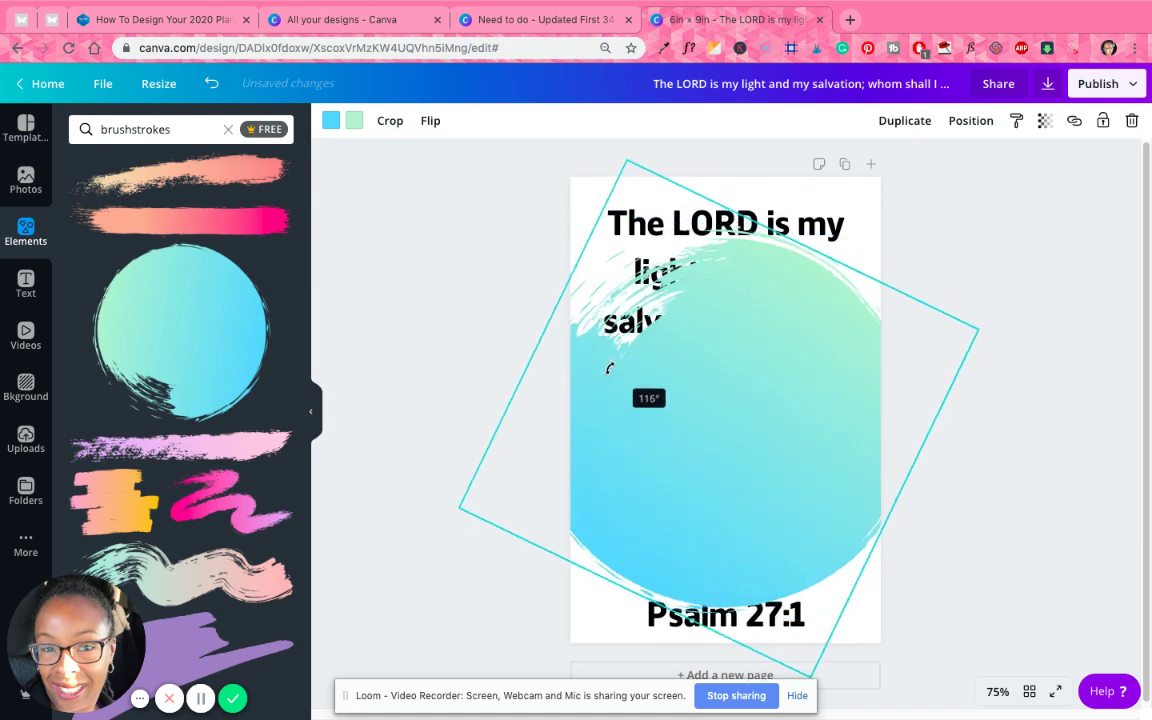
drag(693, 377, 693, 377)
click(961, 122)
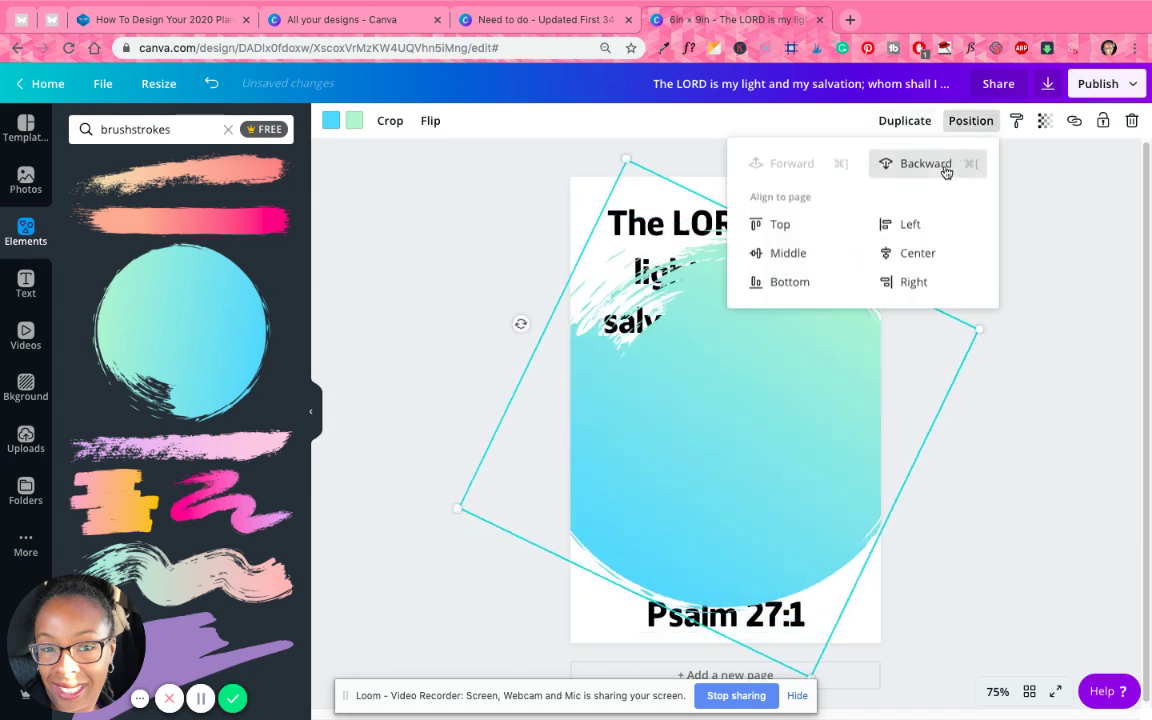
click(944, 170)
click(1085, 327)
click(878, 331)
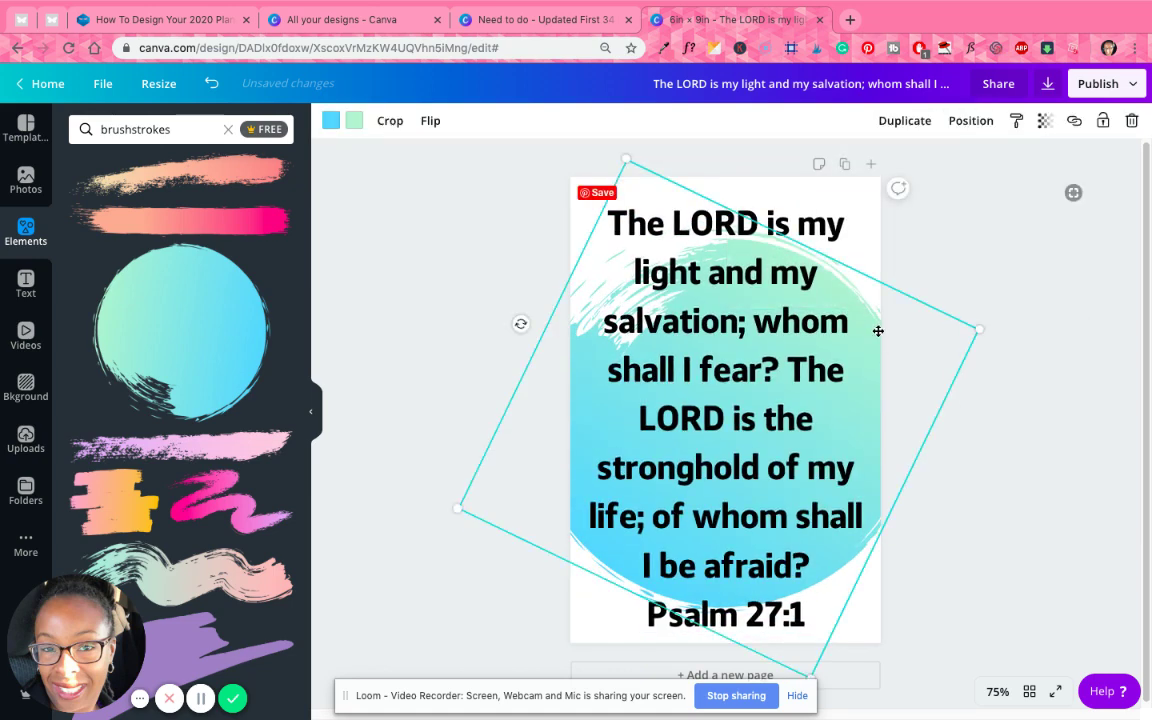
Enlarge the round brushstroke a little more and rotate it so its frayed edge sits along the page's left side.
drag(602, 139, 594, 122)
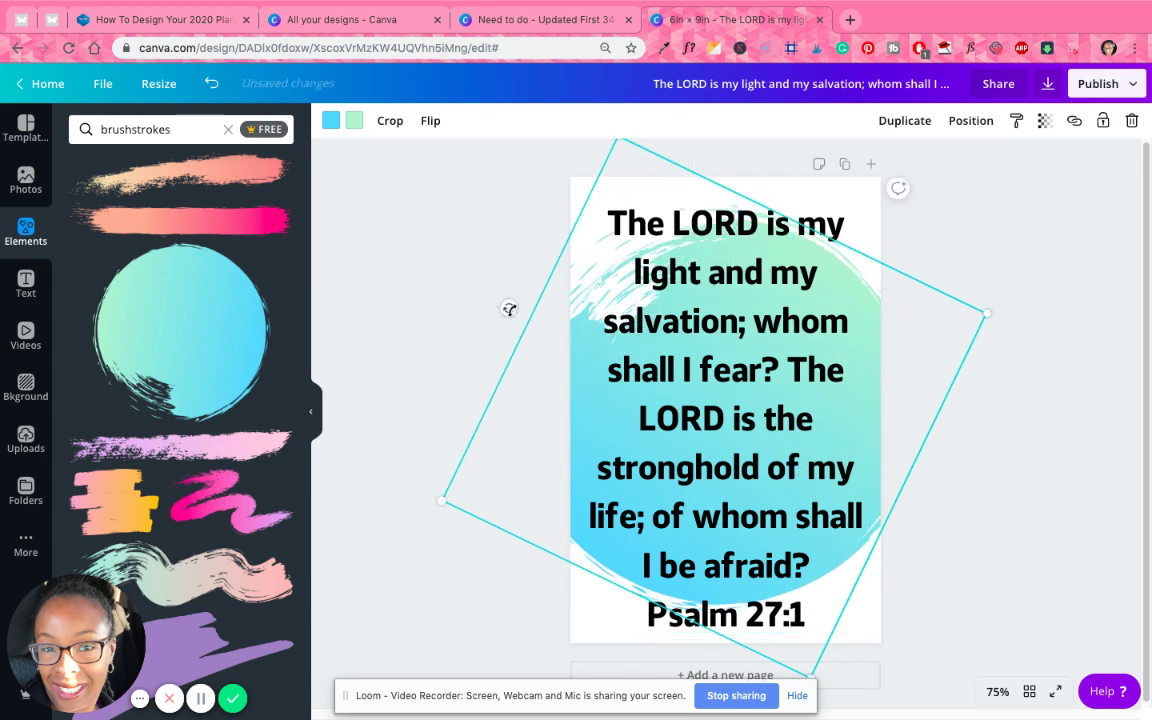
mouse_move(509, 309)
mouse_down()
mouse_move(506, 391)
mouse_move(517, 437)
mouse_move(558, 504)
mouse_move(548, 498)
mouse_up()
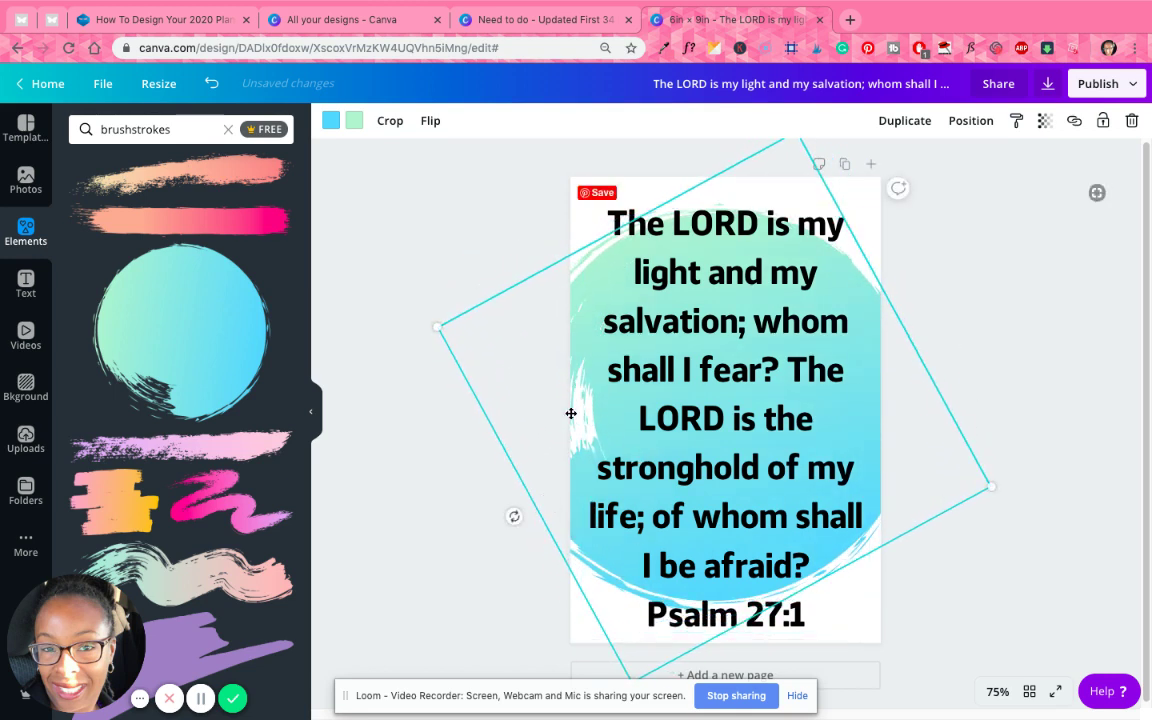
click(1005, 271)
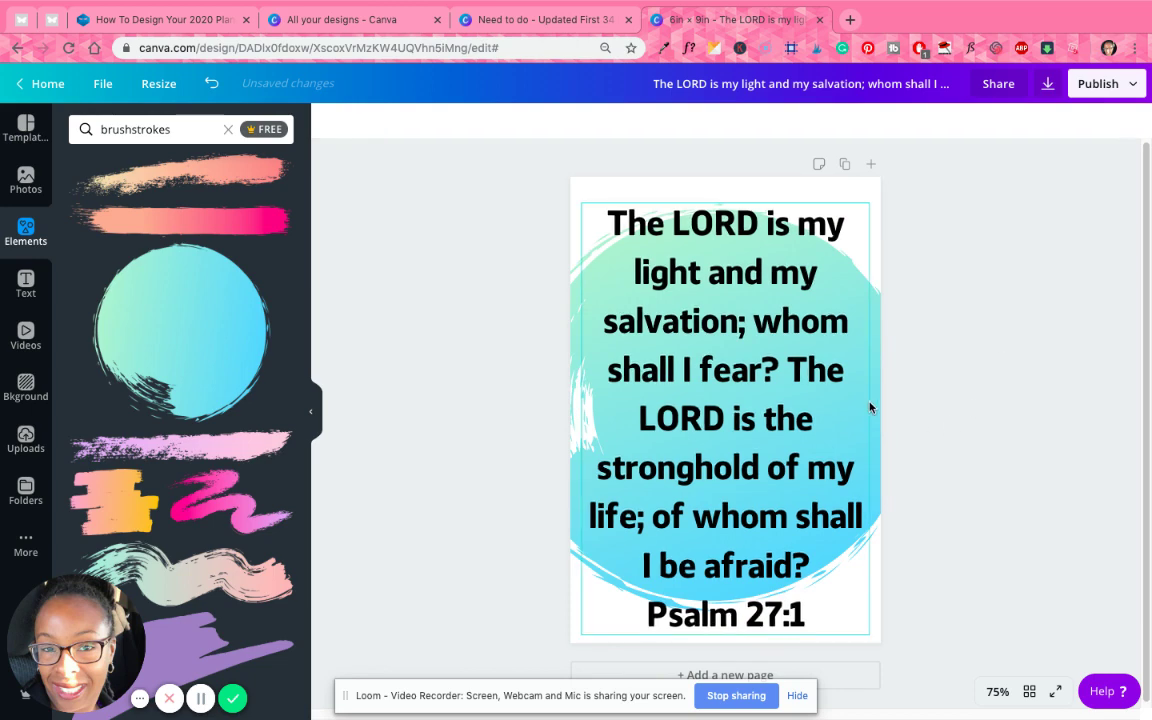
Delete the round green-to-blue brushstroke from the page.
click(876, 402)
key(Delete)
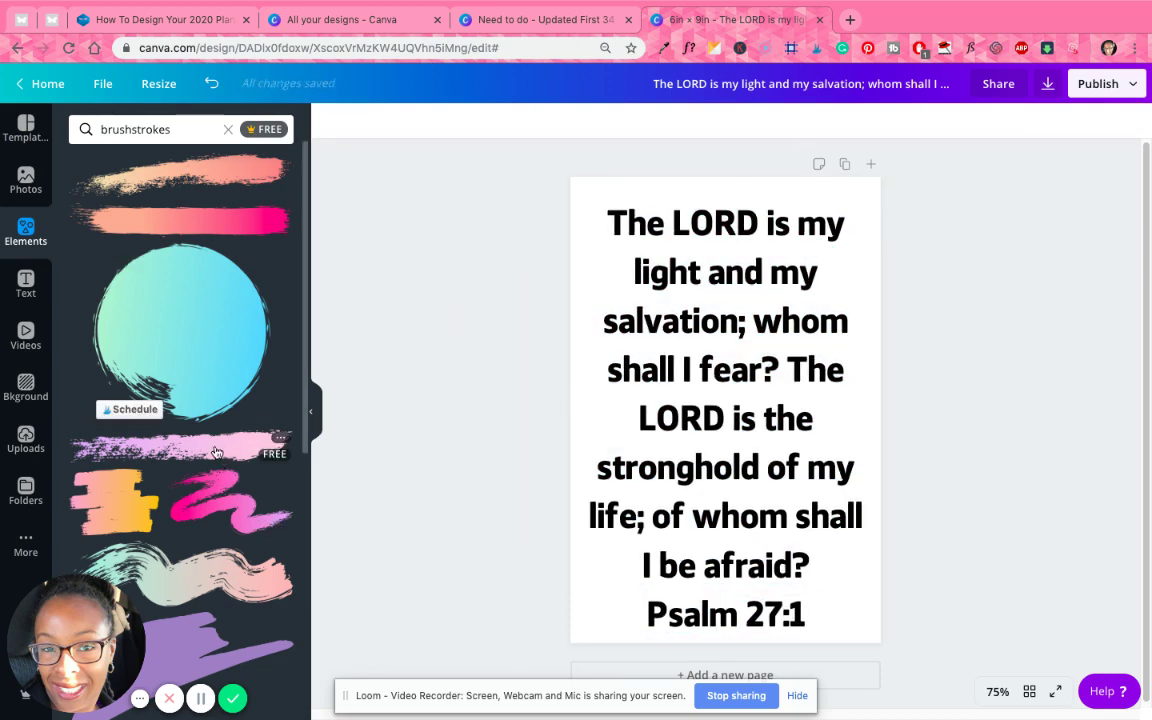
Add the purple-to-pink brushstroke near the page top at about 7 × 1 in, stack copies below it, and group them.
mouse_move(215, 452)
mouse_down()
mouse_move(760, 415)
mouse_move(806, 293)
mouse_move(767, 218)
mouse_move(777, 208)
mouse_move(830, 239)
mouse_move(903, 310)
mouse_up()
drag(567, 243, 545, 251)
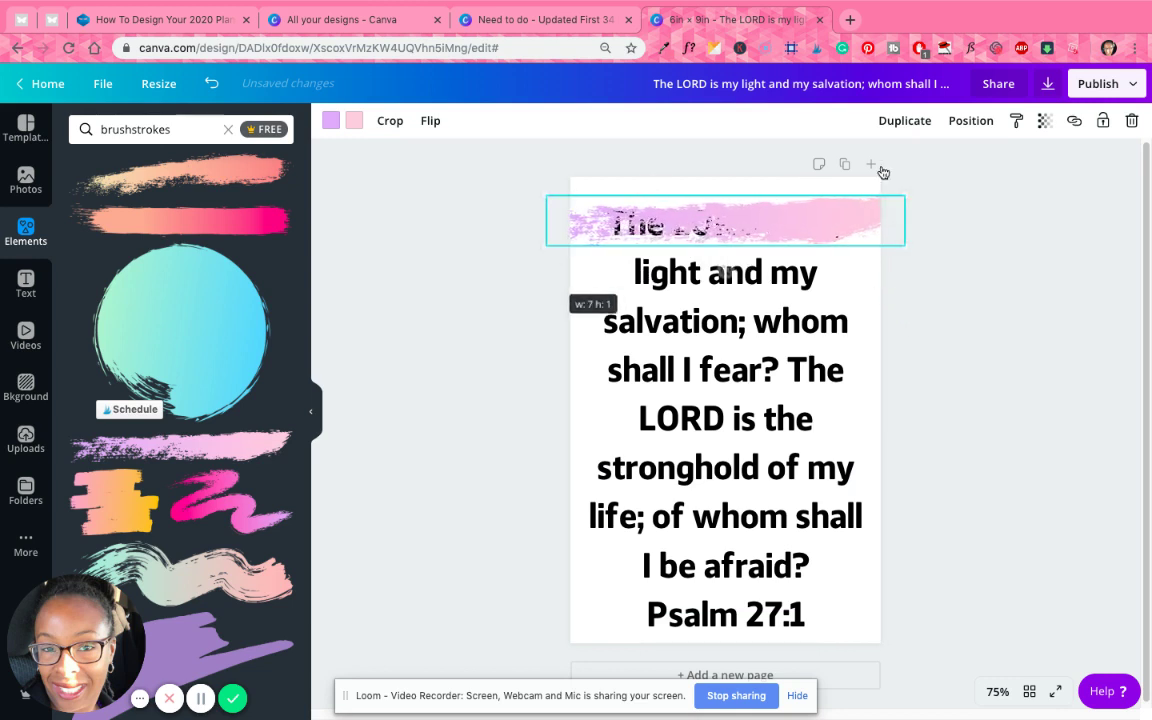
mouse_move(812, 234)
mouse_down()
mouse_move(821, 244)
mouse_move(800, 290)
mouse_move(800, 275)
mouse_move(826, 292)
mouse_up()
mouse_move(479, 203)
mouse_down()
mouse_move(581, 260)
mouse_move(585, 298)
mouse_up()
click(872, 121)
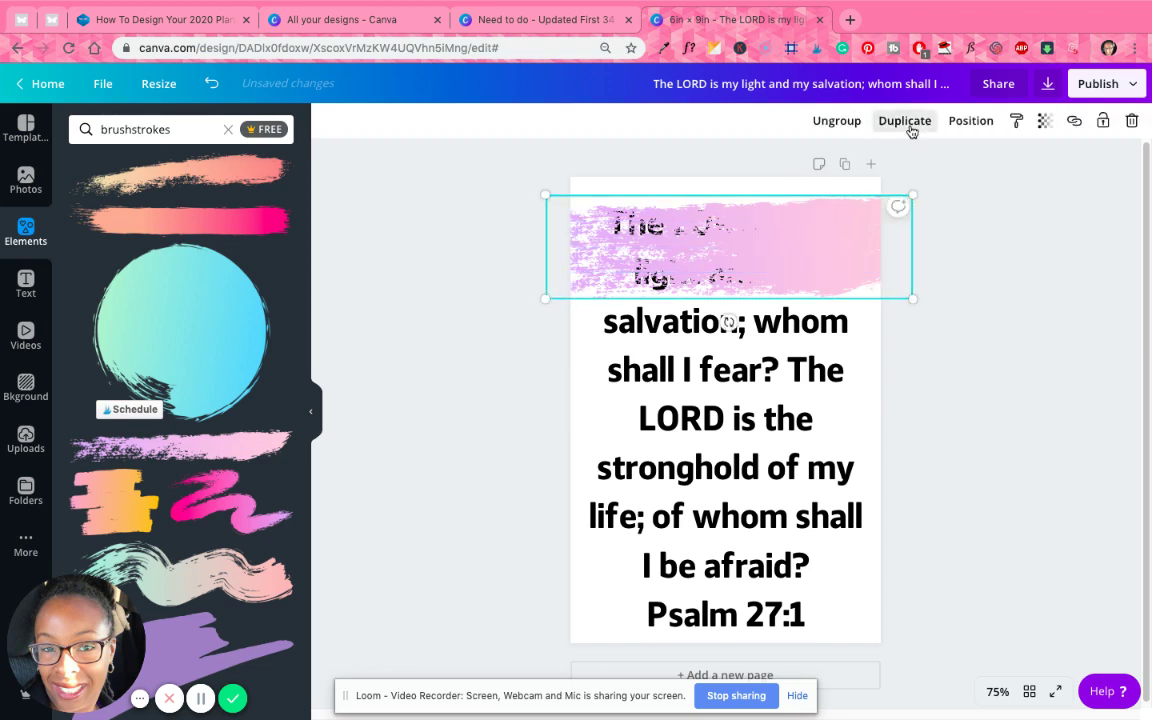
Duplicate the purple-to-pink brushstroke group and stack the copies down the page until they cover the verse.
click(905, 121)
mouse_move(775, 222)
mouse_down()
mouse_move(807, 255)
mouse_move(800, 345)
mouse_move(770, 440)
mouse_up()
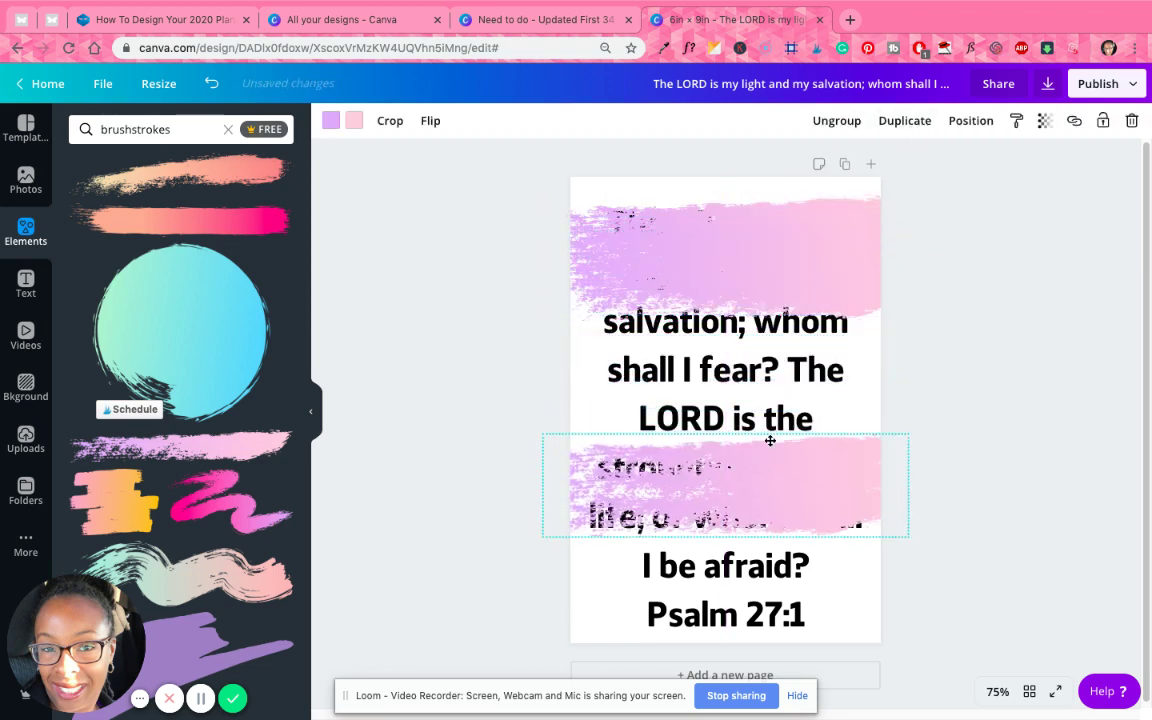
click(905, 121)
mouse_move(770, 250)
mouse_down()
mouse_move(743, 437)
mouse_move(743, 329)
mouse_move(720, 398)
mouse_move(748, 508)
mouse_move(715, 579)
mouse_up()
click(903, 121)
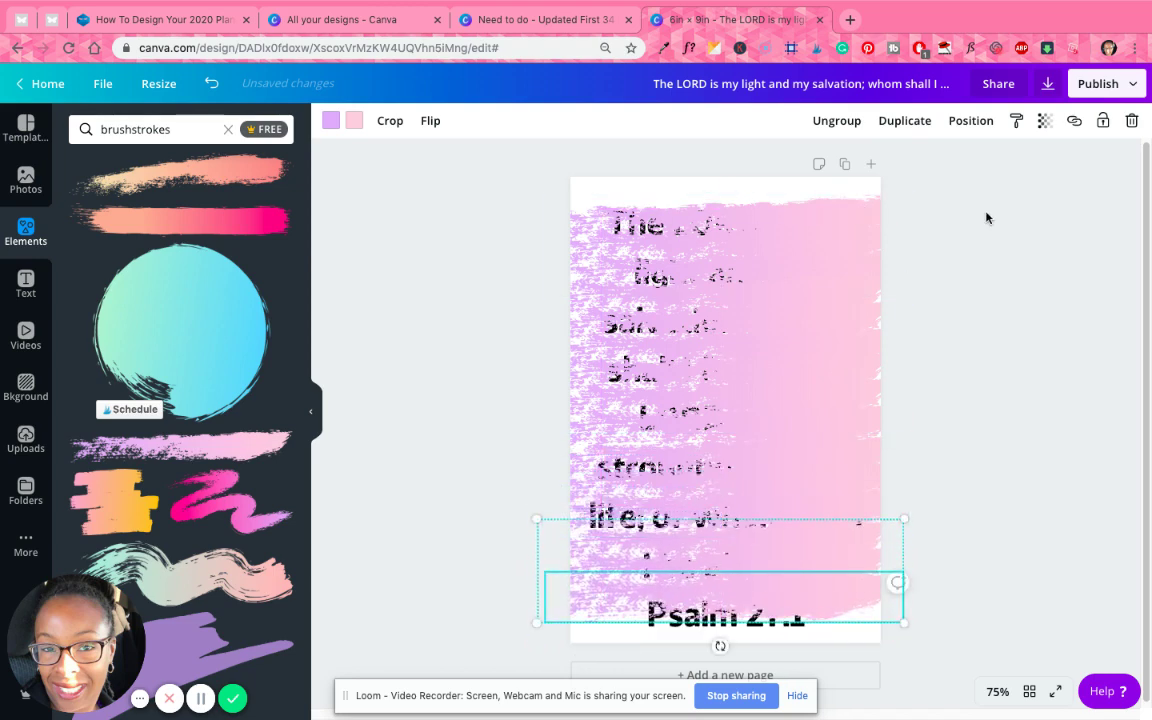
Send the top brushstroke group backward behind the verse text.
click(763, 285)
drag(770, 300, 769, 224)
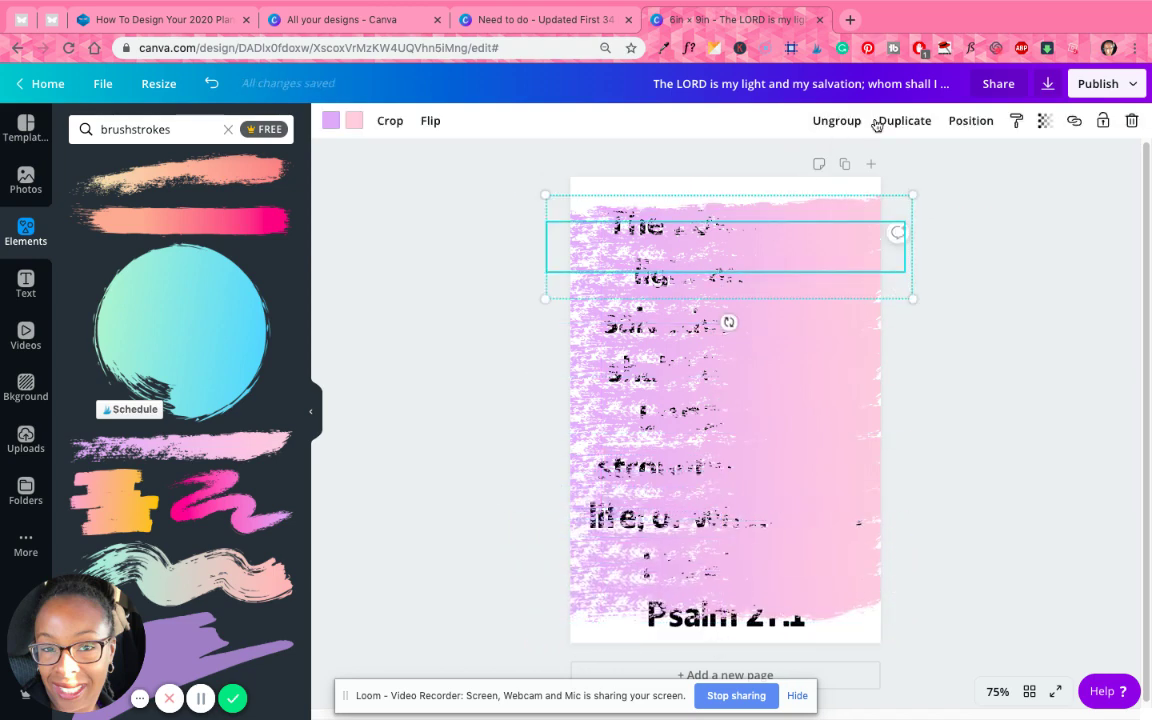
click(955, 121)
click(929, 175)
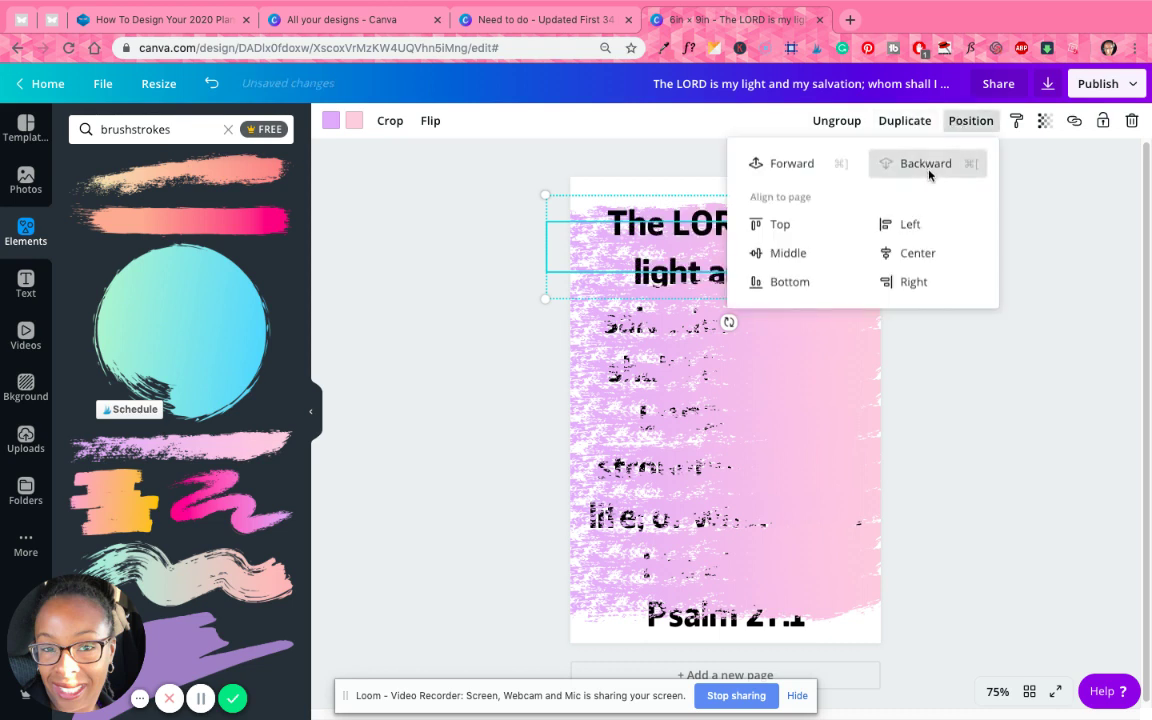
click(1022, 250)
Bring the verse text forward in front of all the brushstroke groups.
click(716, 234)
click(955, 121)
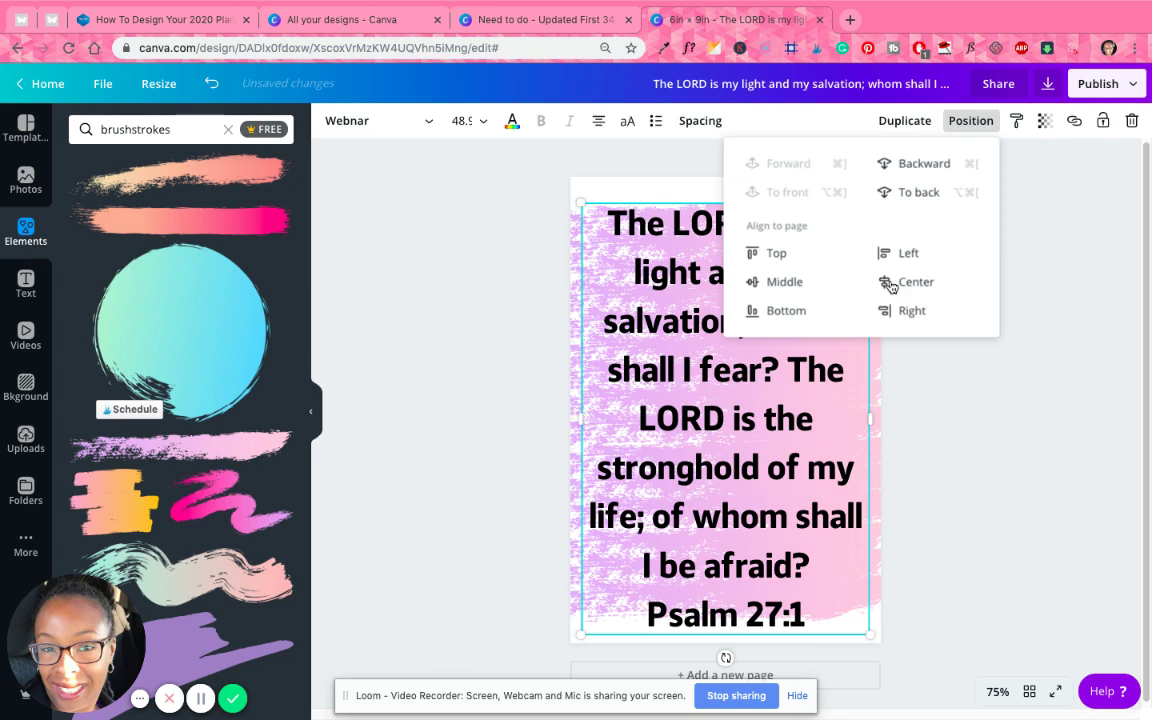
click(1005, 400)
Nudge the verse text slightly upward, keeping it horizontally centred on the page.
click(874, 244)
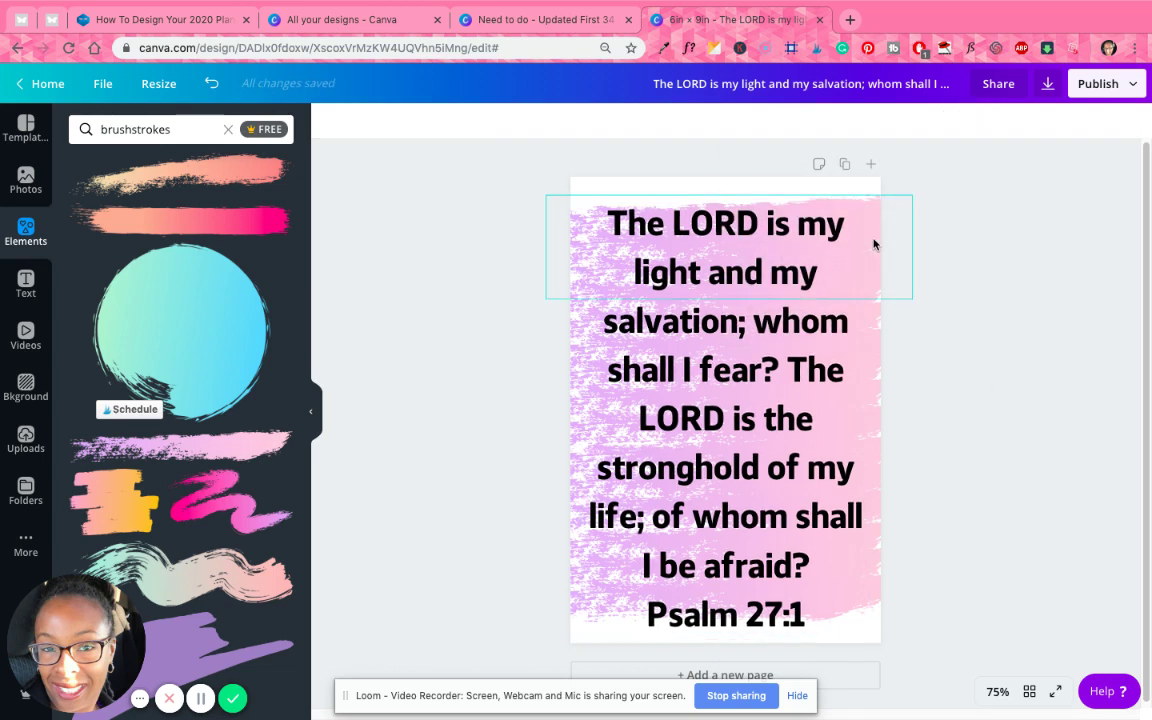
click(957, 247)
drag(810, 312, 808, 314)
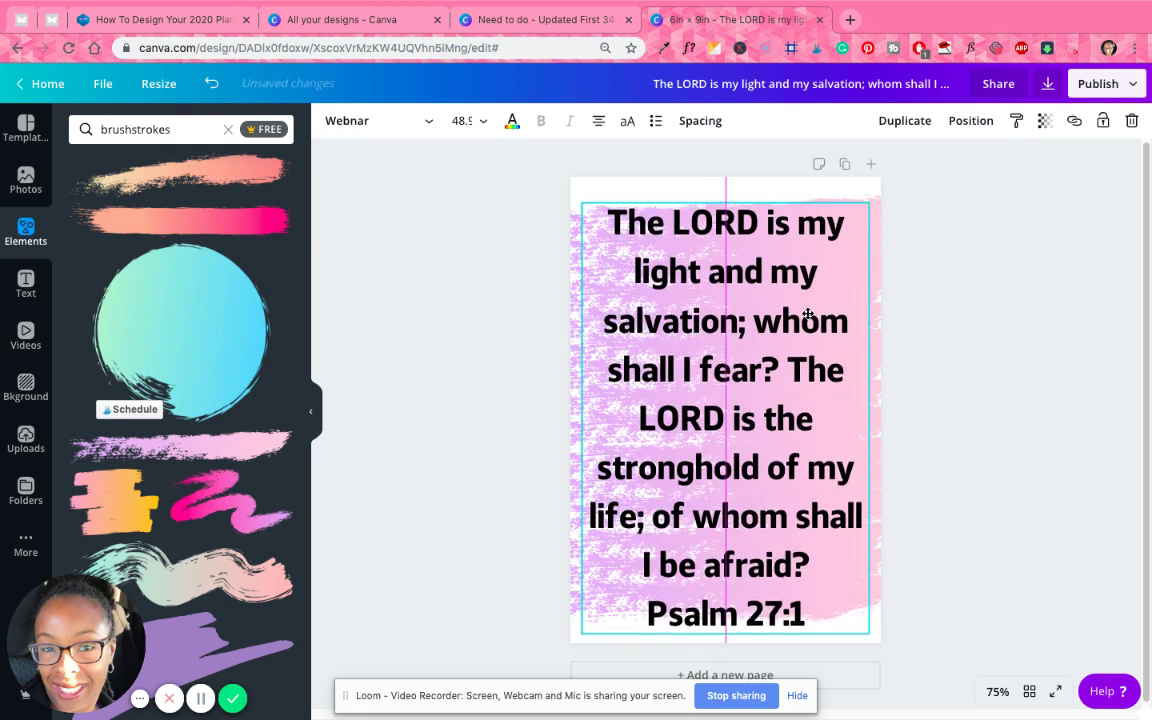
click(940, 341)
mouse_move(810, 257)
mouse_down()
mouse_move(810, 244)
mouse_move(814, 253)
mouse_up()
click(910, 258)
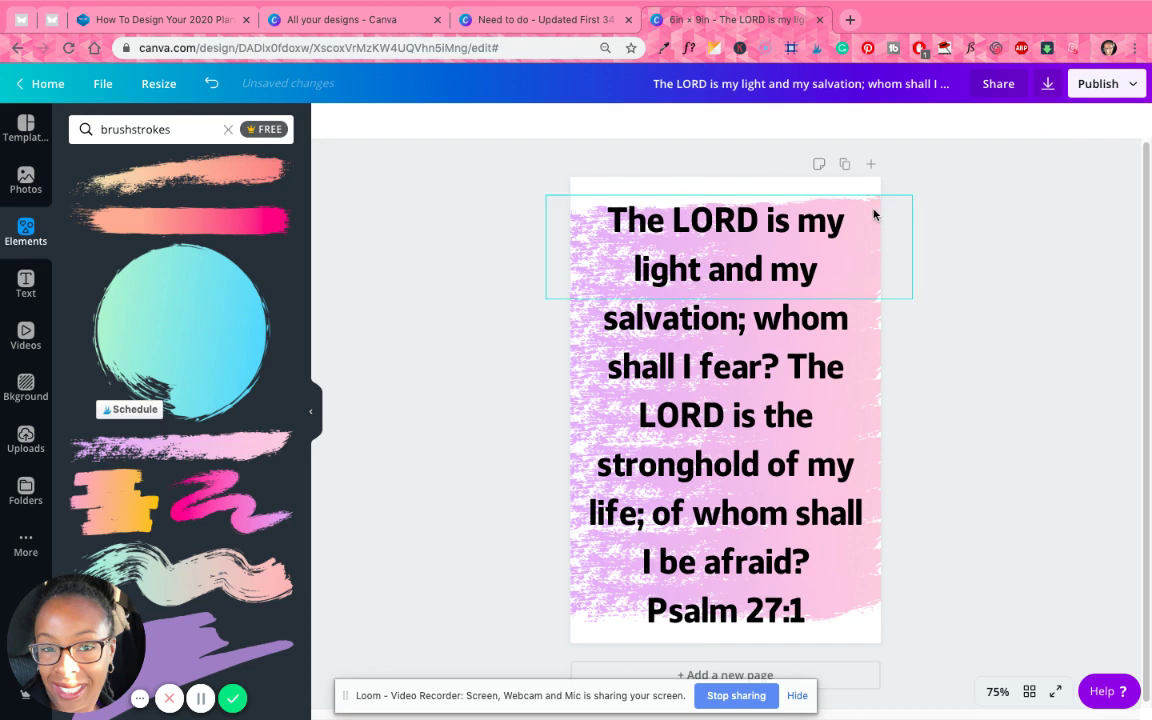
Ungroup the top brushstrokes, move the verse down, and try moving a single stroke up to the page's top edge.
click(878, 214)
click(852, 125)
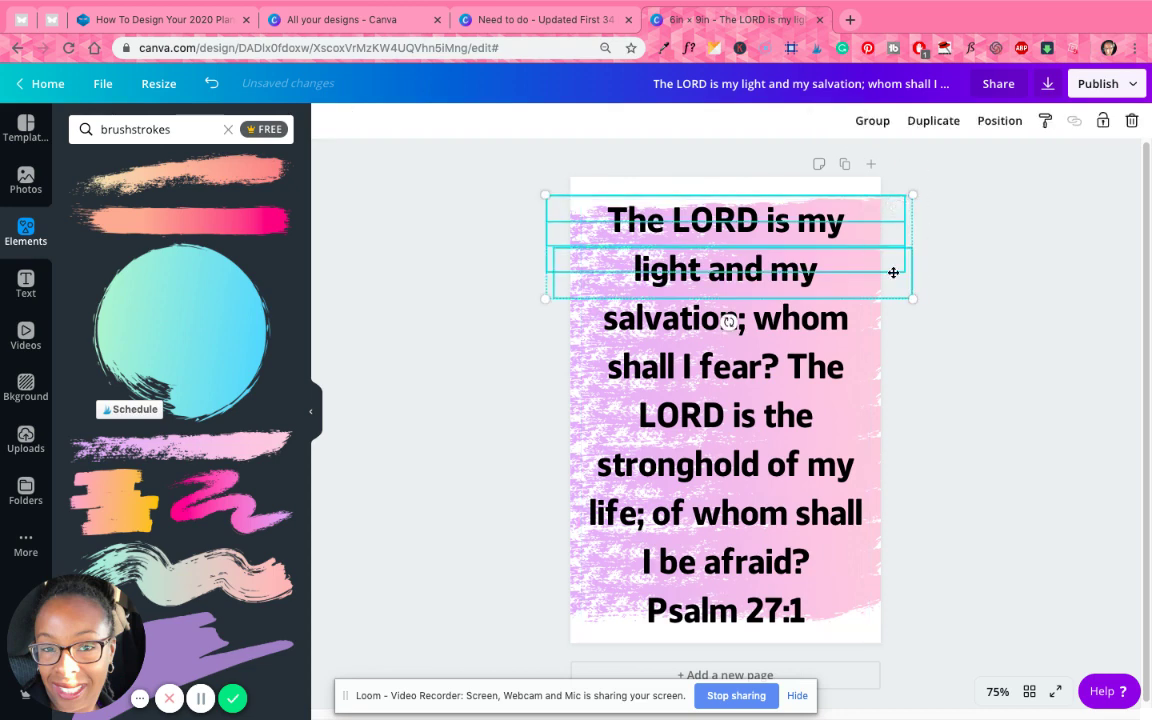
click(985, 334)
drag(864, 347, 819, 195)
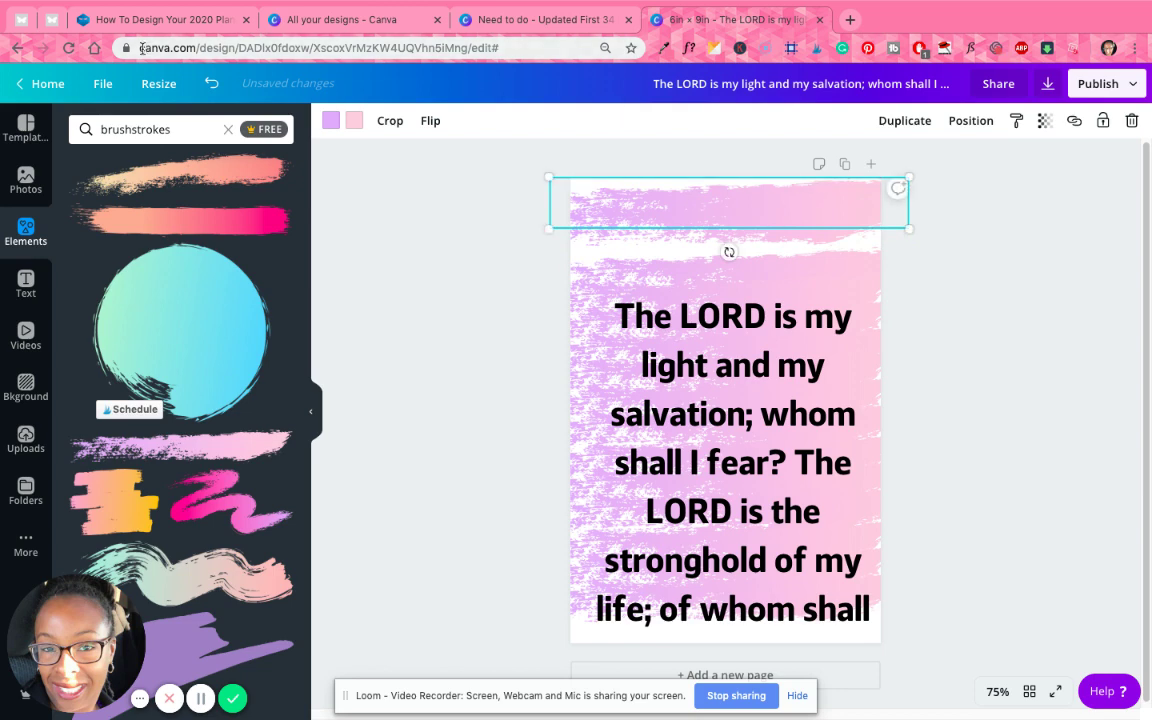
click(211, 84)
click(973, 334)
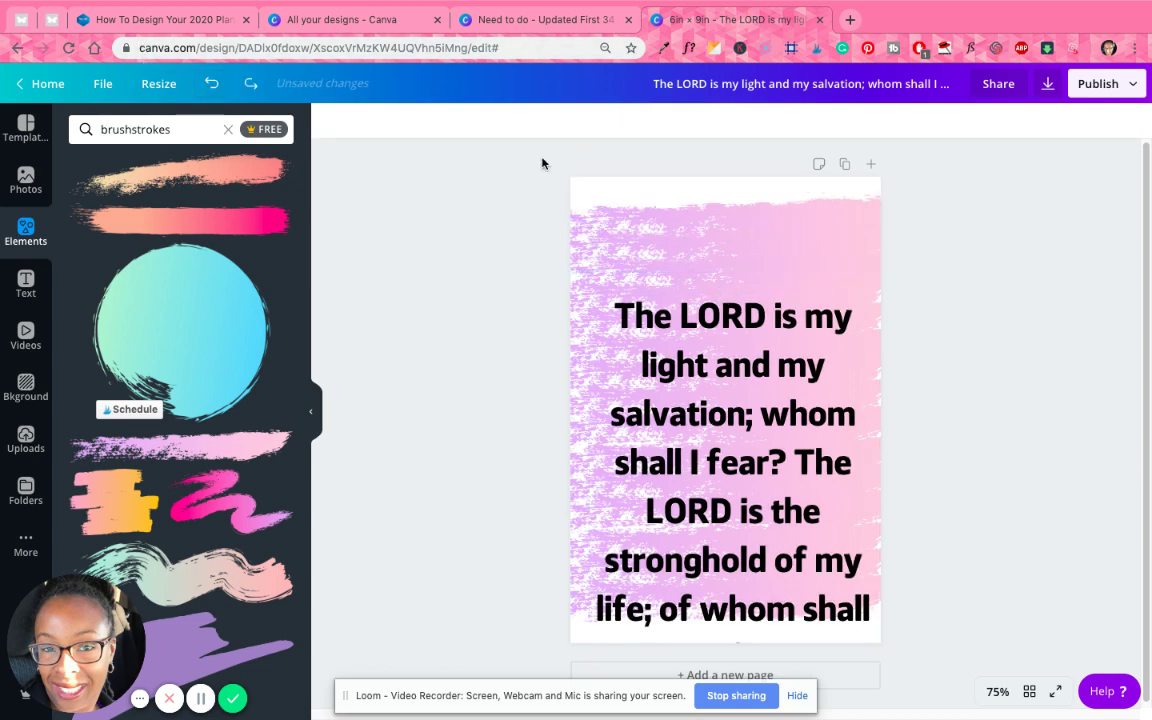
Move the verse text aside to the right and duplicate the bottom brushstroke group.
mouse_move(557, 214)
mouse_down()
mouse_move(596, 304)
mouse_move(597, 294)
mouse_up()
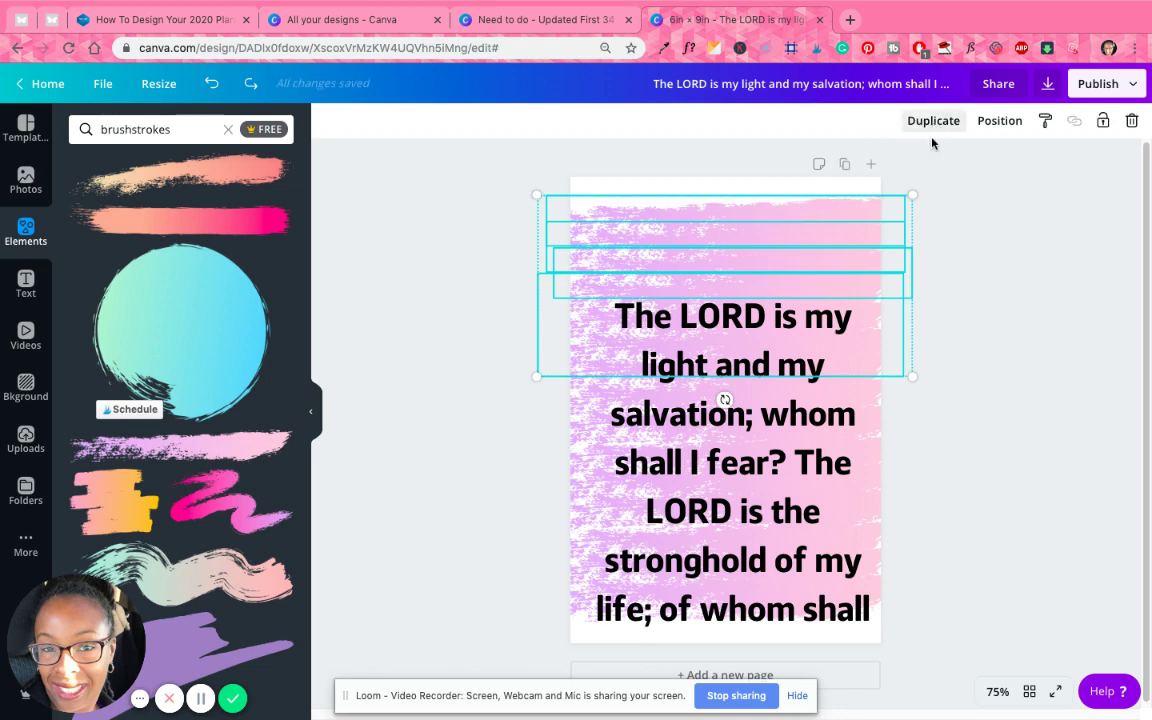
mouse_move(849, 419)
mouse_down()
mouse_move(905, 440)
mouse_move(835, 451)
mouse_up()
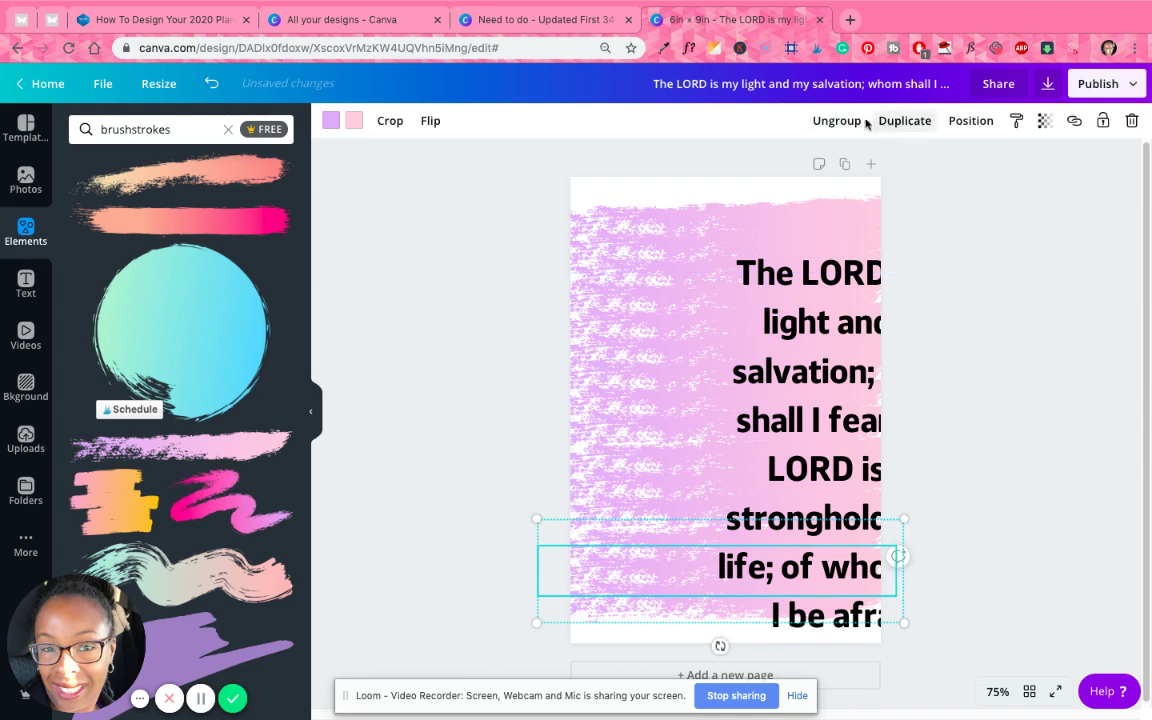
click(903, 121)
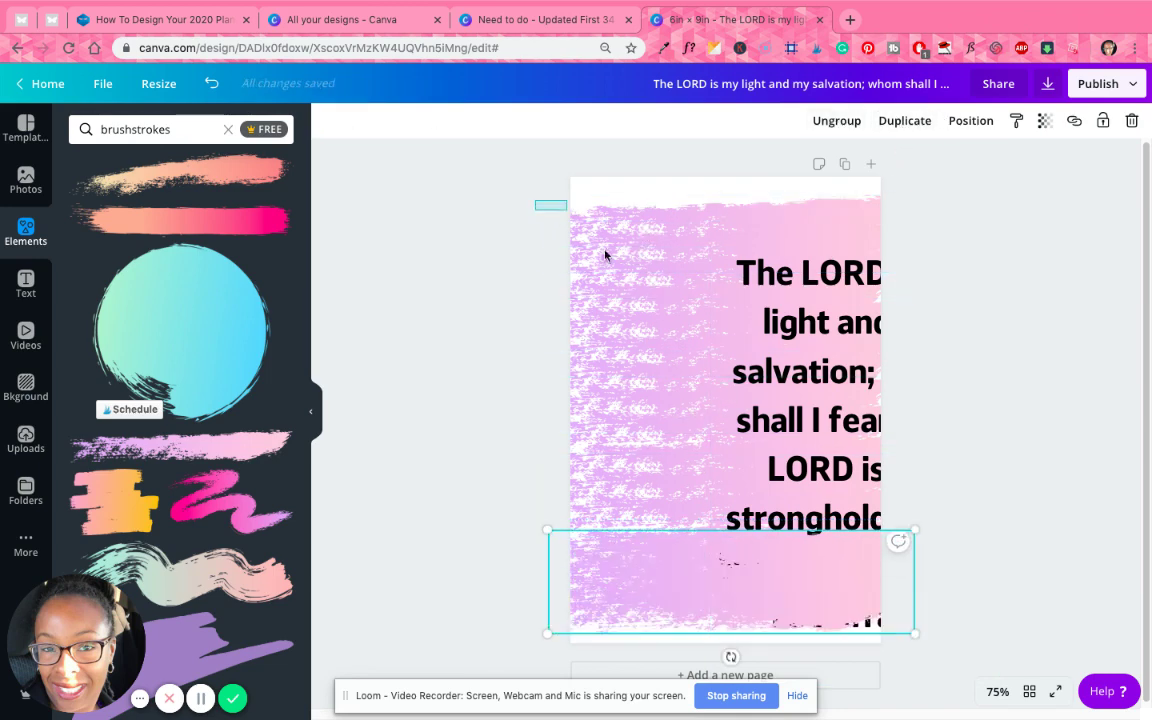
Group the loose strokes near the page top and arrange the brushstroke groups to cover the page's top and bottom edges.
drag(535, 200, 626, 272)
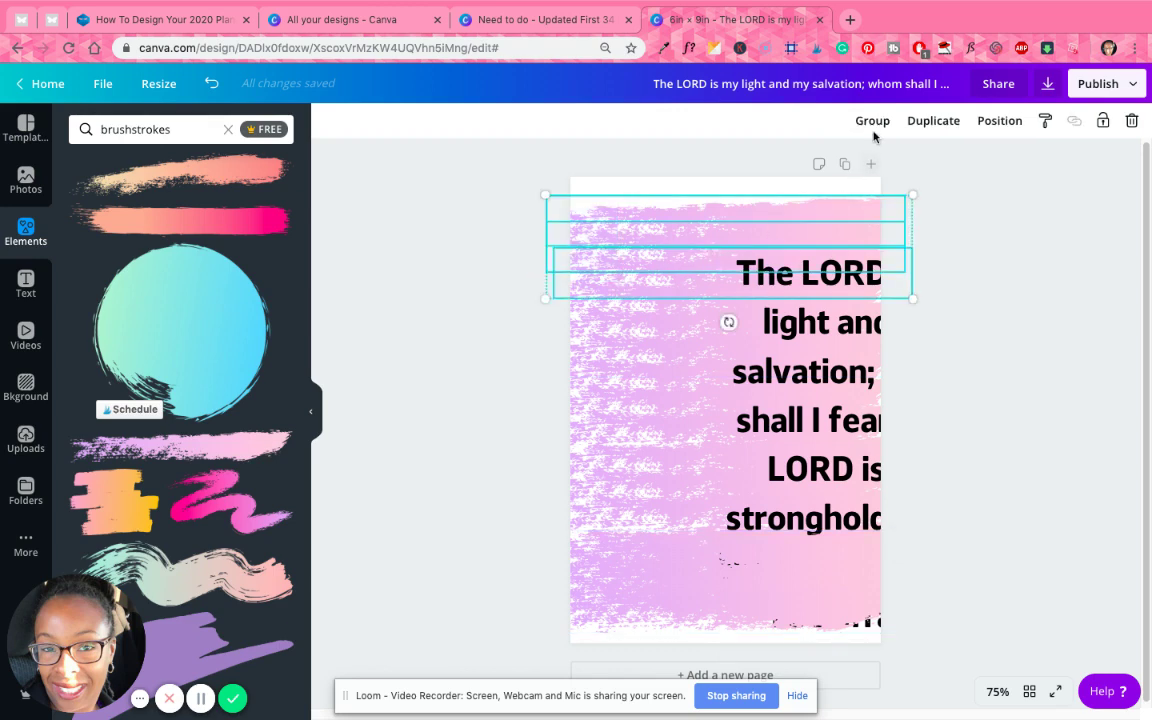
click(870, 120)
click(646, 225)
mouse_move(646, 225)
mouse_down()
mouse_move(643, 332)
mouse_move(640, 306)
mouse_move(641, 286)
mouse_move(656, 380)
mouse_move(639, 530)
mouse_move(632, 501)
mouse_move(643, 630)
mouse_up()
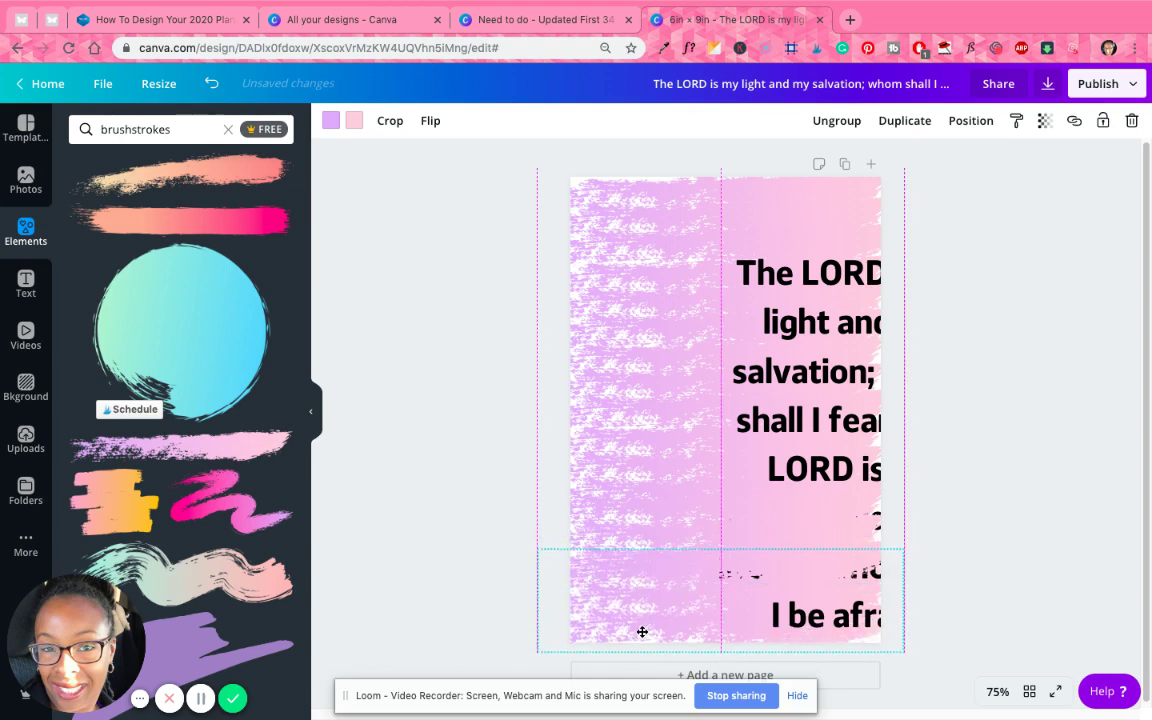
Move the verse text back to the page centre and bring it in front of the brushstrokes.
mouse_move(766, 293)
mouse_down()
mouse_move(635, 257)
mouse_move(681, 260)
mouse_up()
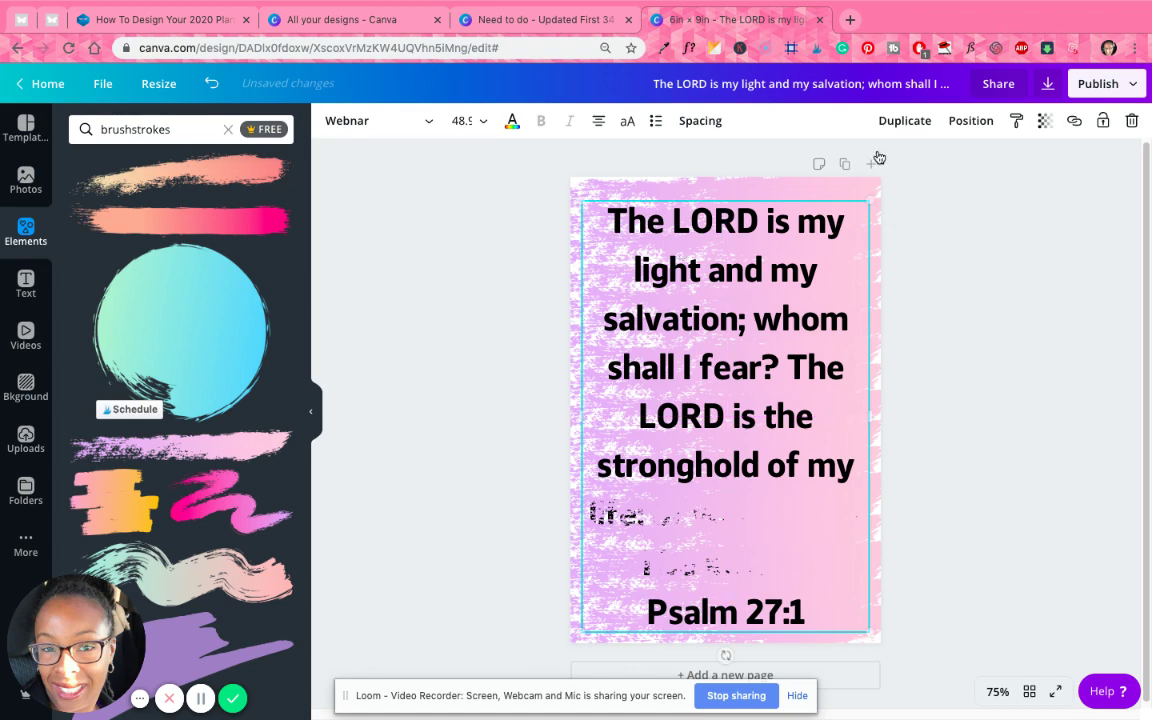
click(955, 122)
click(810, 163)
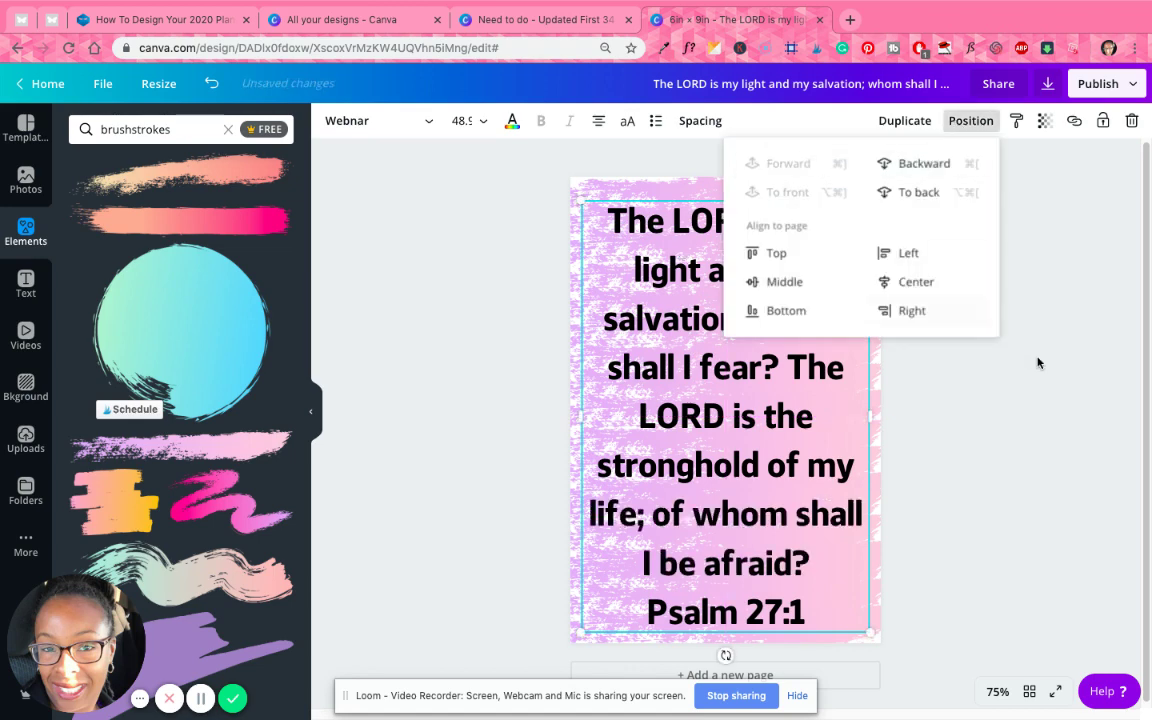
click(1067, 404)
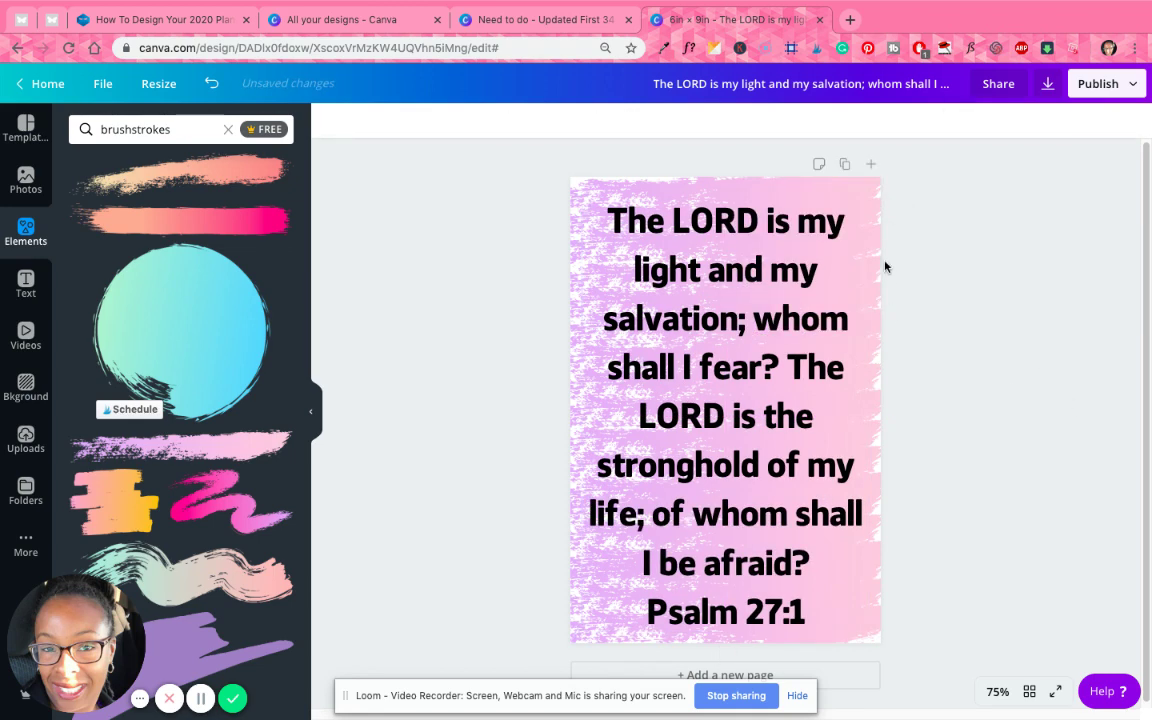
Delete the purple-to-pink brushstroke group covering the page's top edge behind the verse.
click(861, 190)
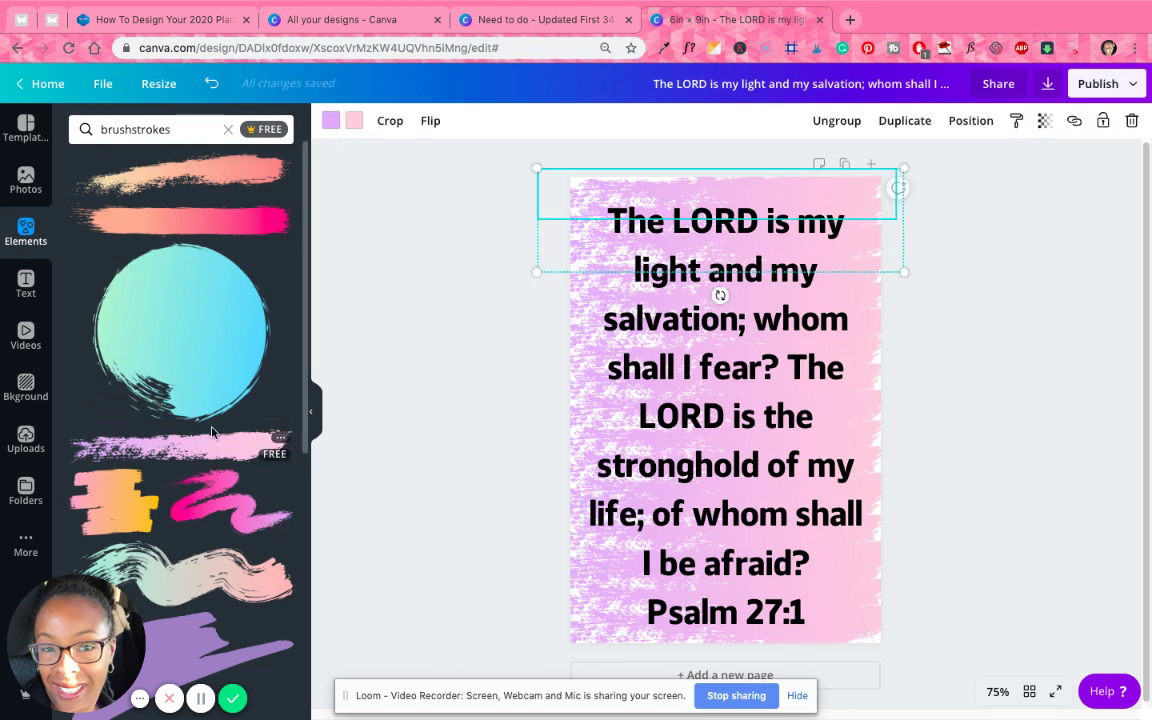
scroll(212, 432, down, 5)
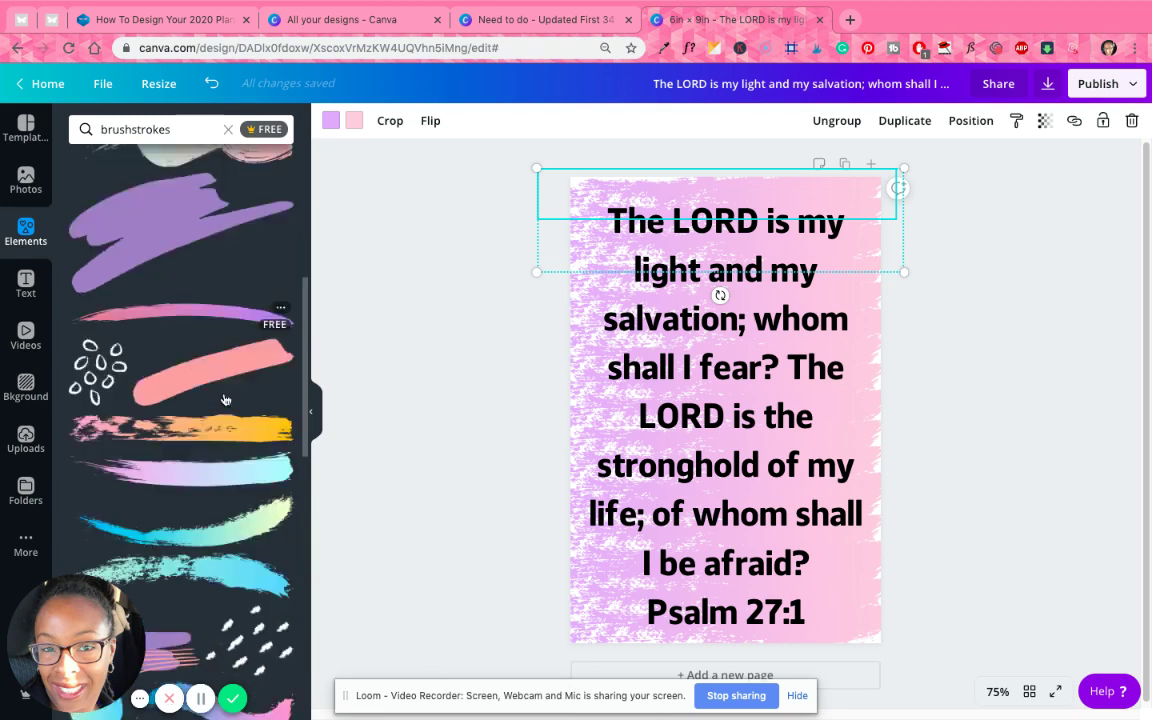
scroll(225, 400, down, 2)
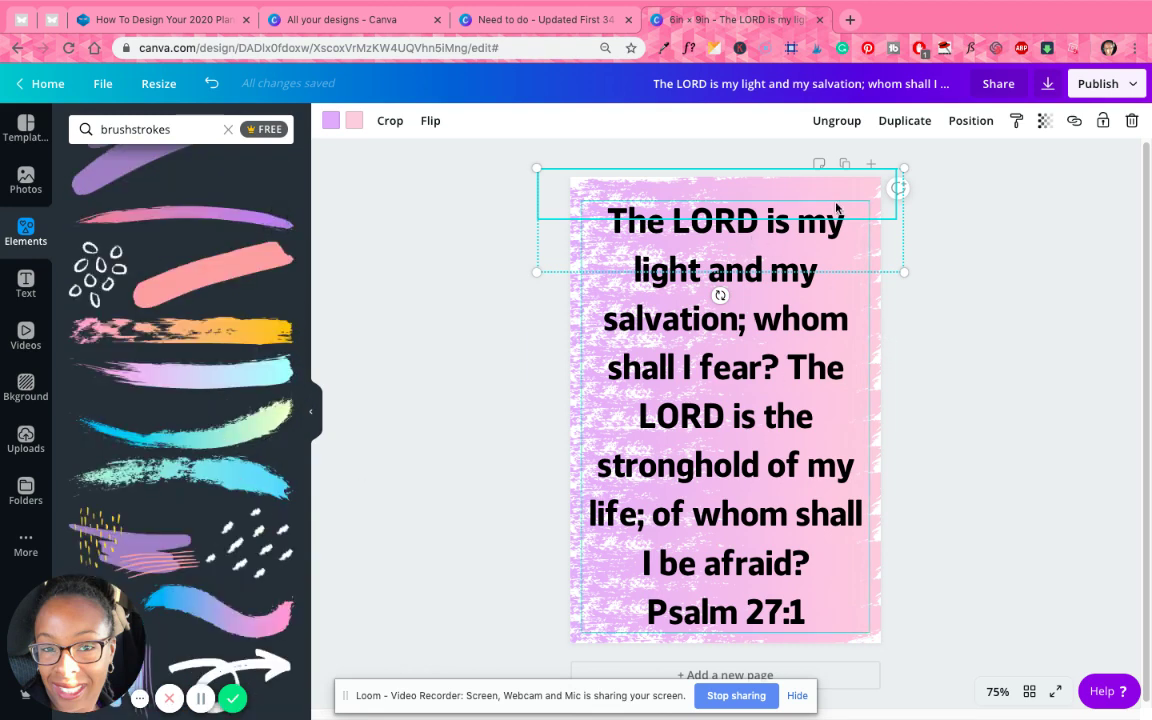
click(1003, 293)
click(846, 195)
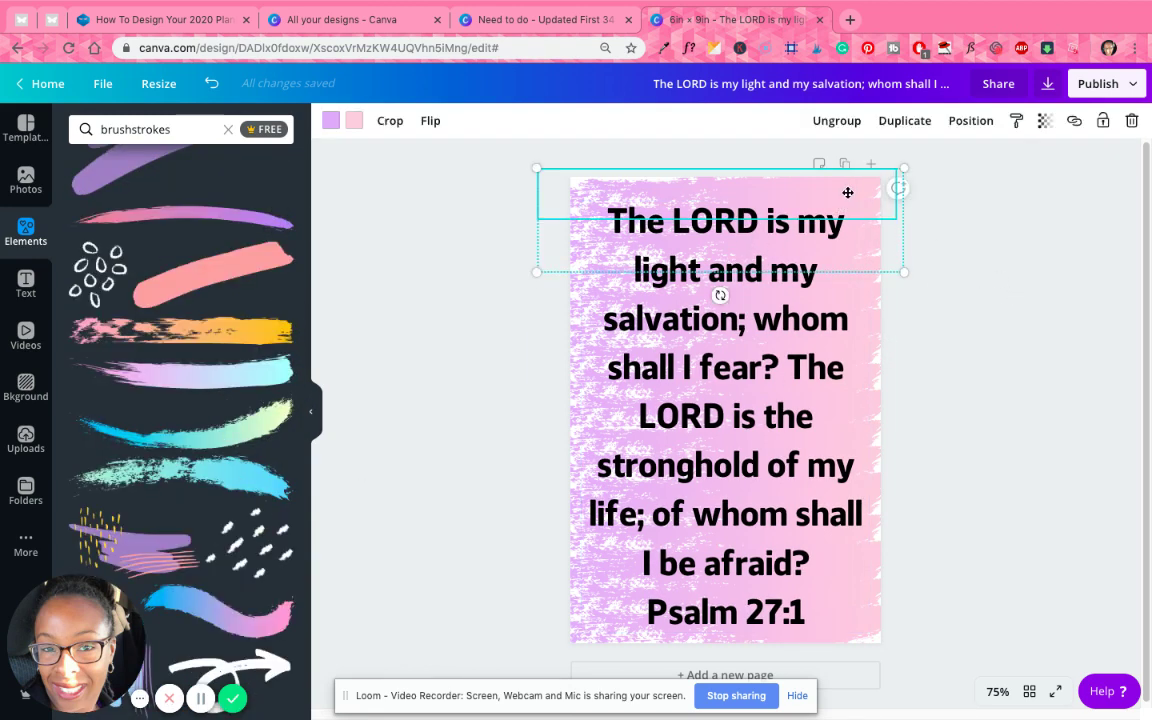
key(Delete)
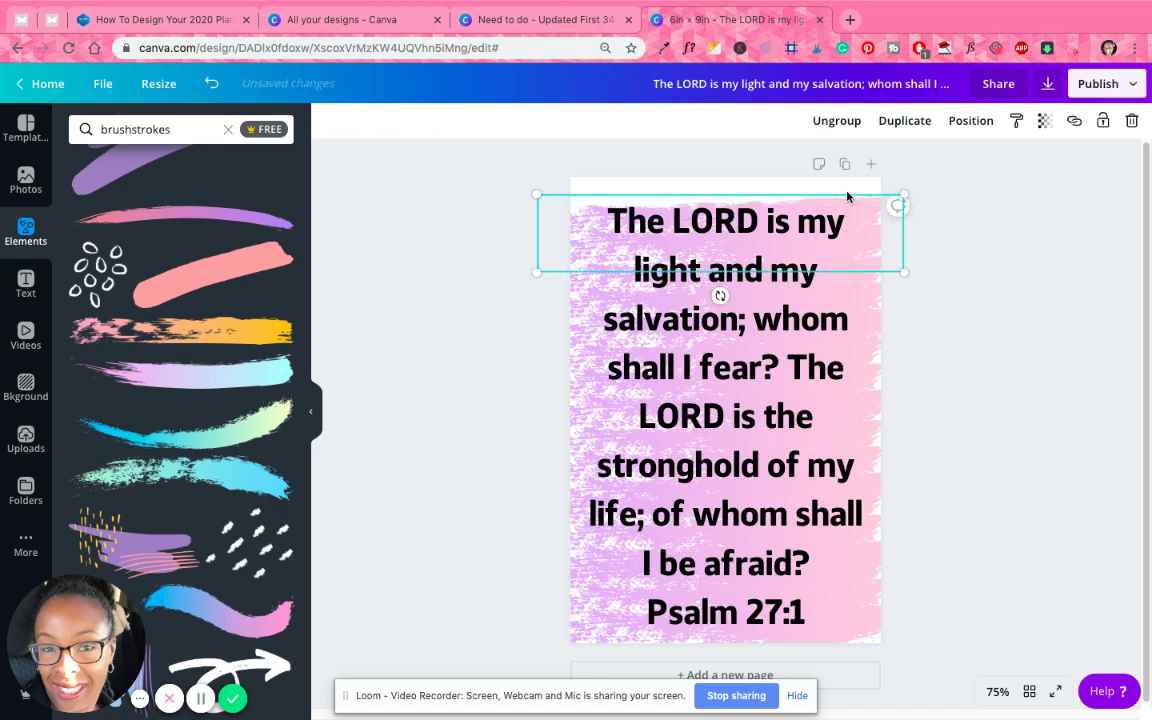
click(969, 260)
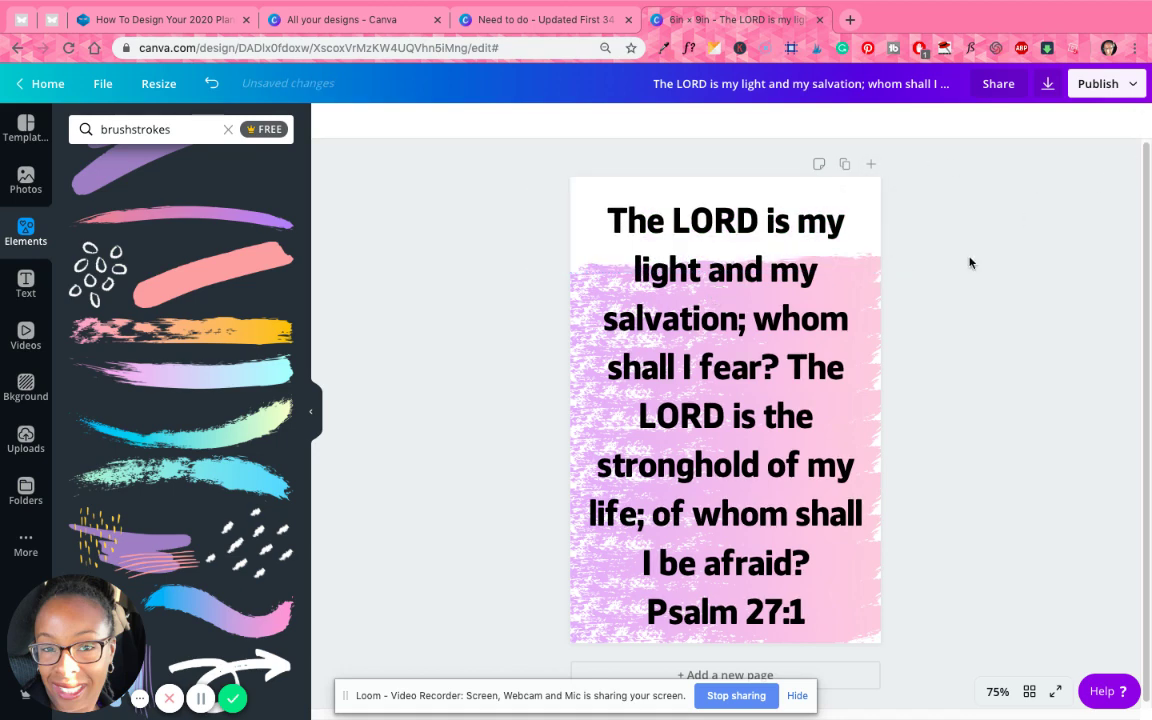
Delete the next two brushstroke groups, clearing the background down to the middle of the page.
click(877, 286)
click(878, 286)
click(1131, 124)
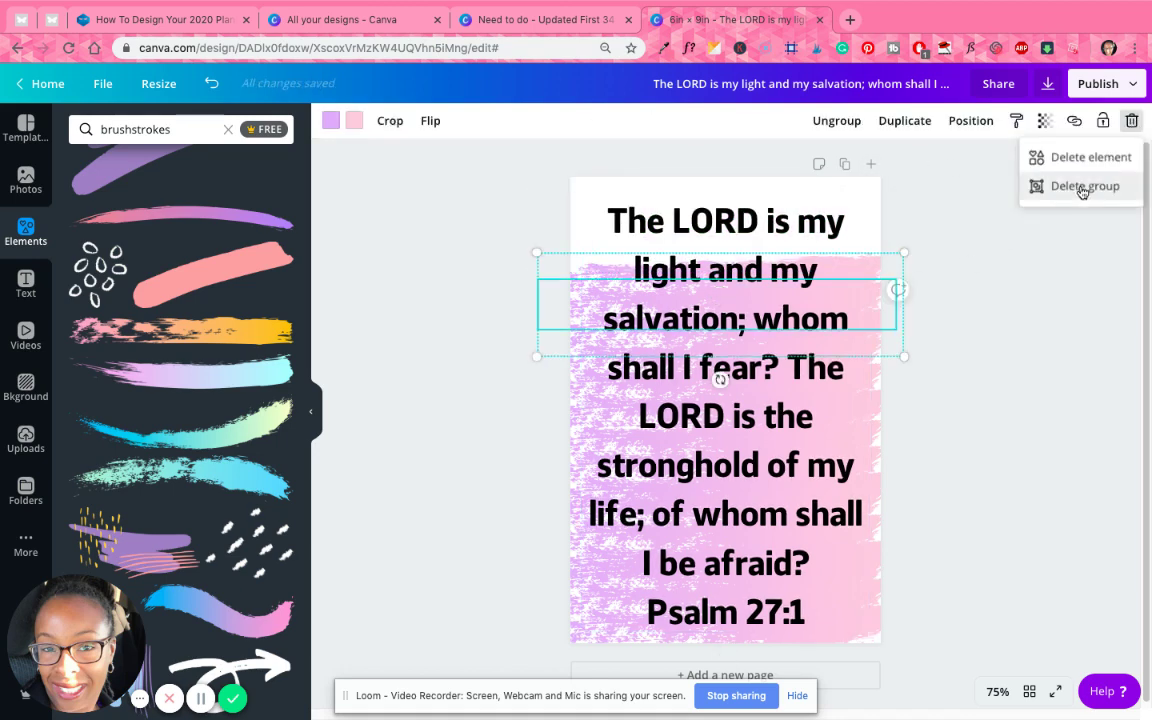
click(1078, 157)
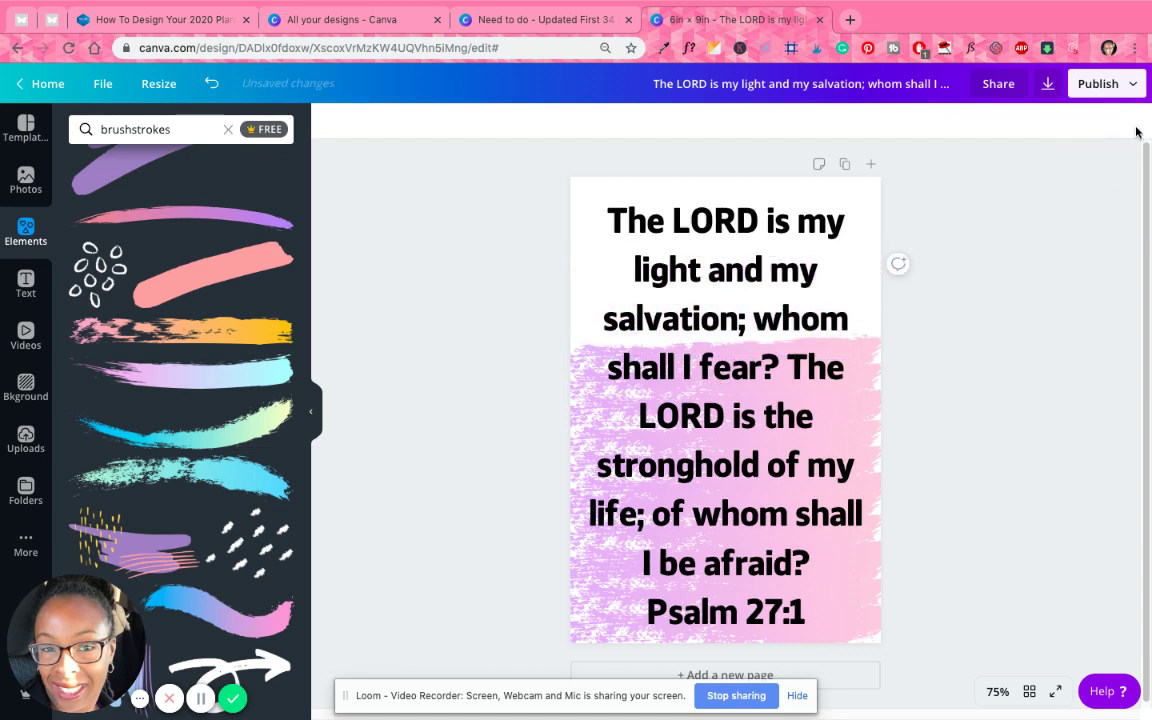
click(877, 381)
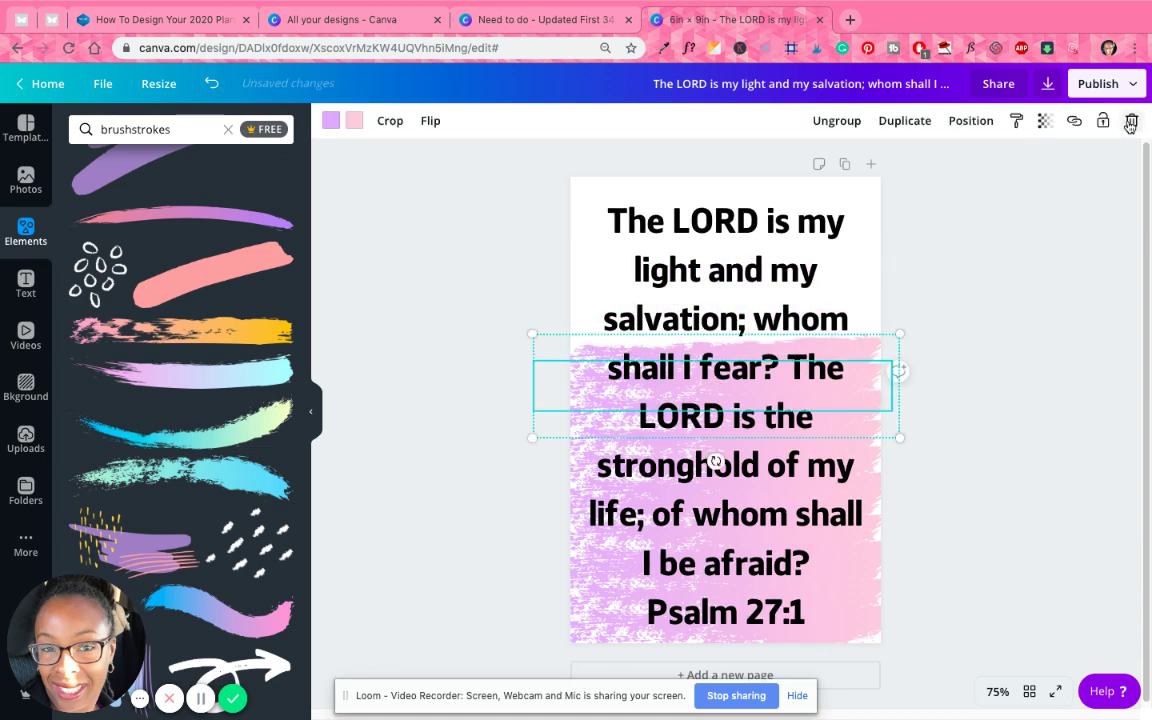
click(1131, 120)
click(1113, 197)
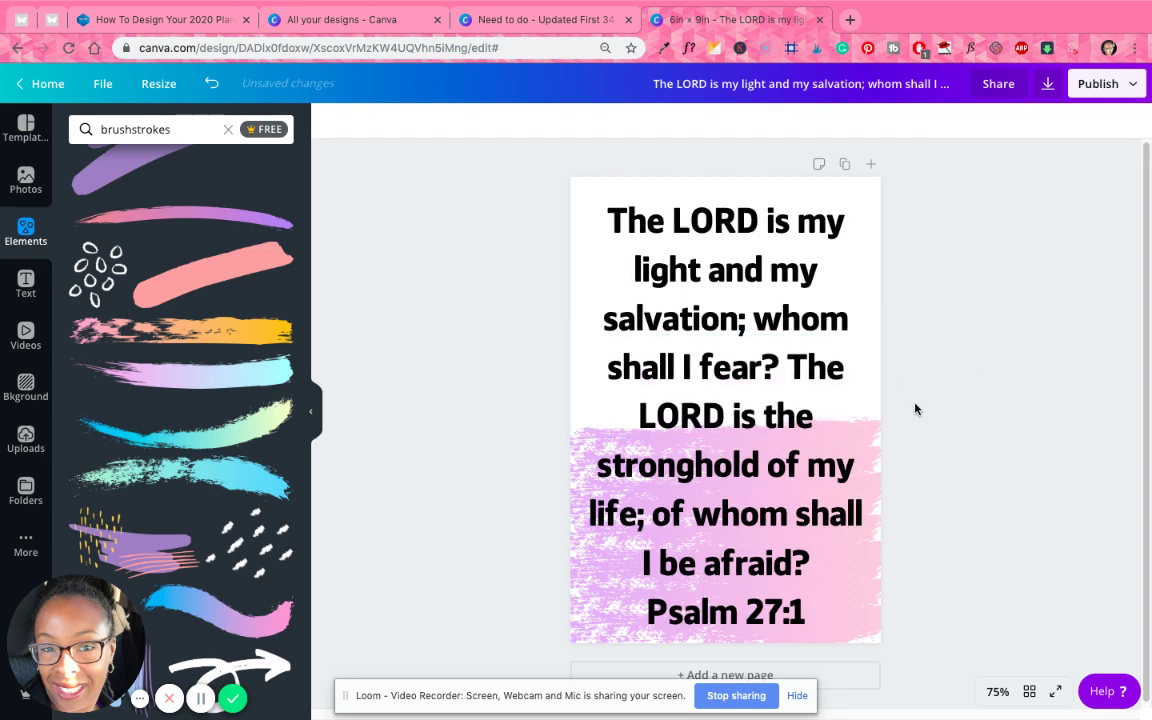
Delete all remaining brushstroke groups from the lower half of the page, leaving only the verse text.
click(874, 450)
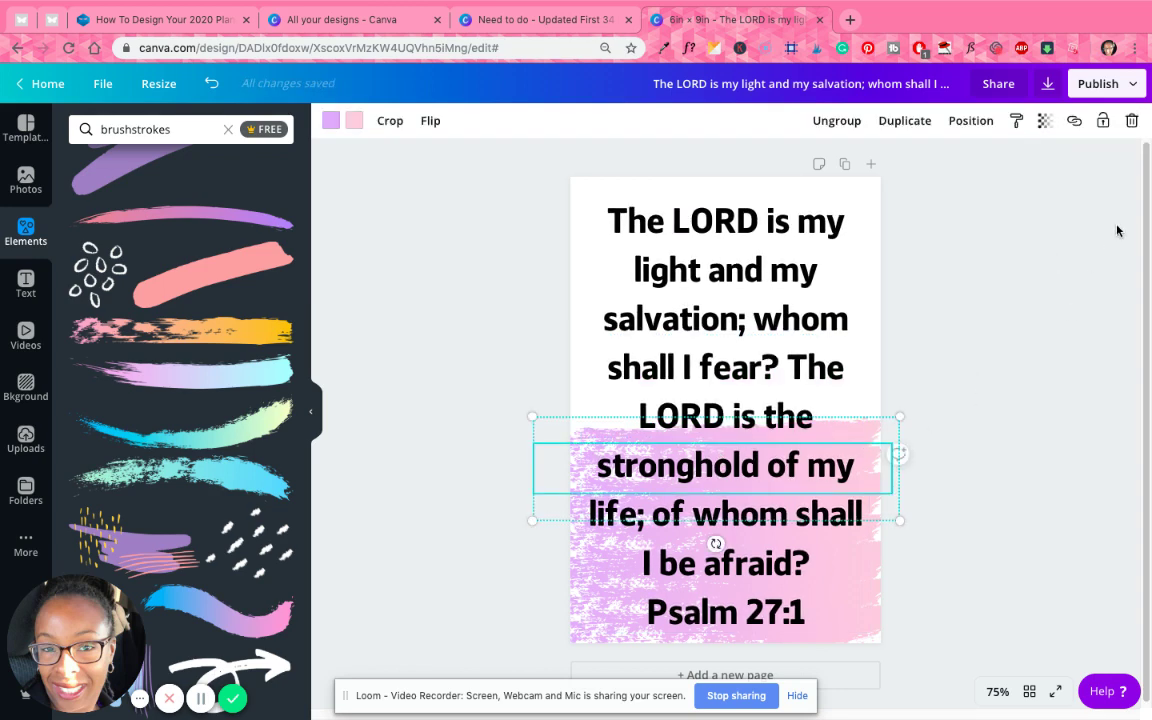
click(1131, 120)
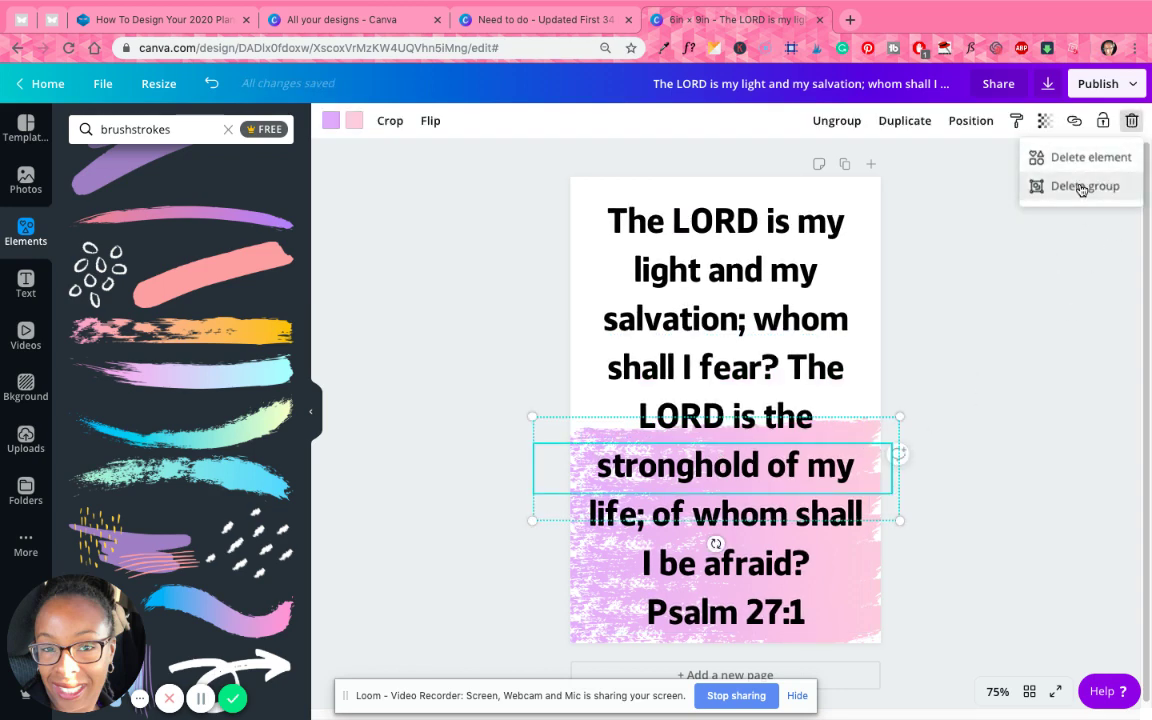
click(1080, 159)
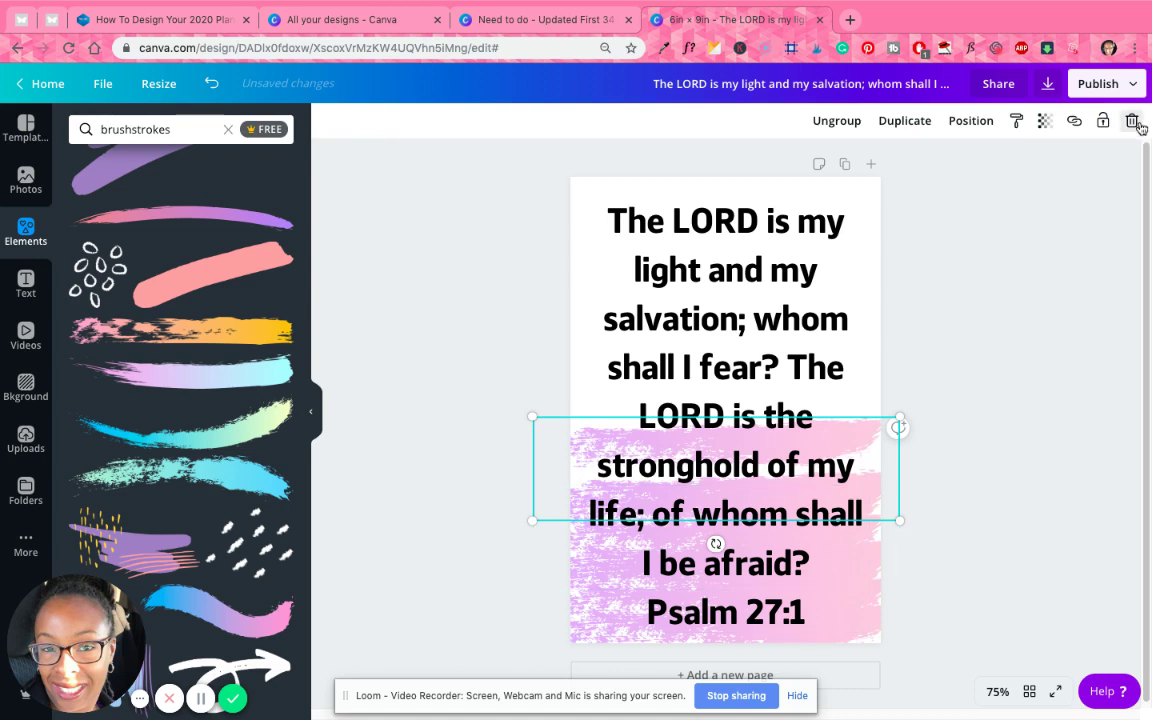
click(878, 560)
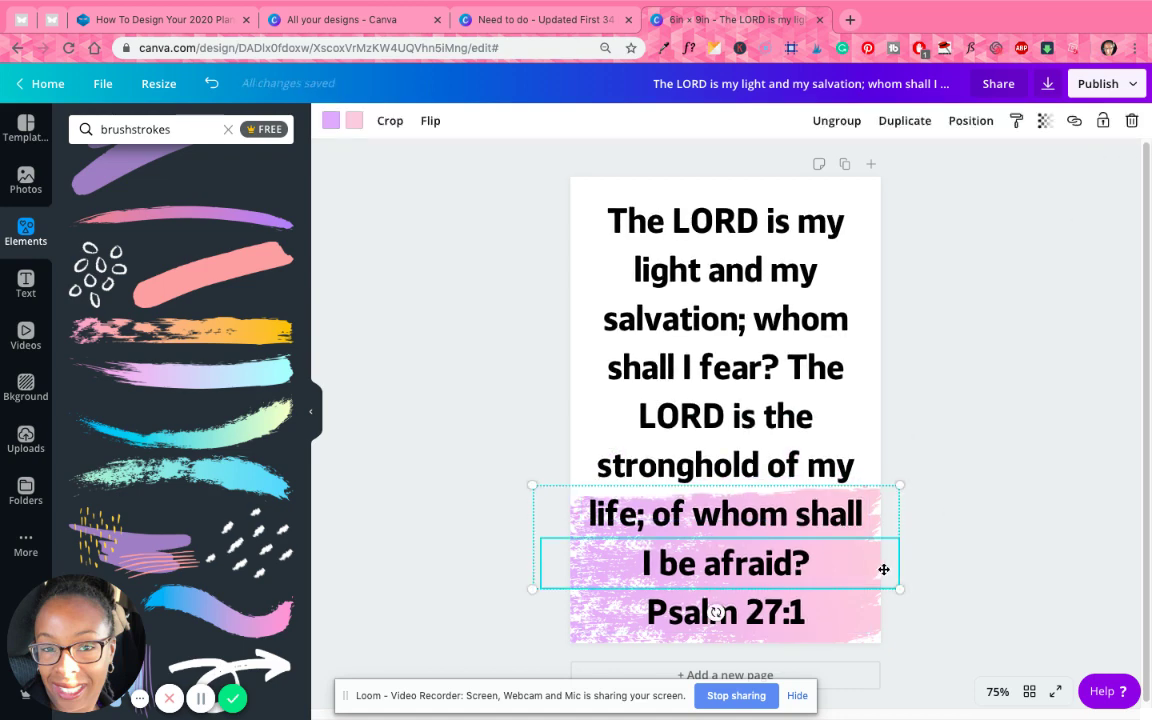
click(1131, 122)
click(1103, 184)
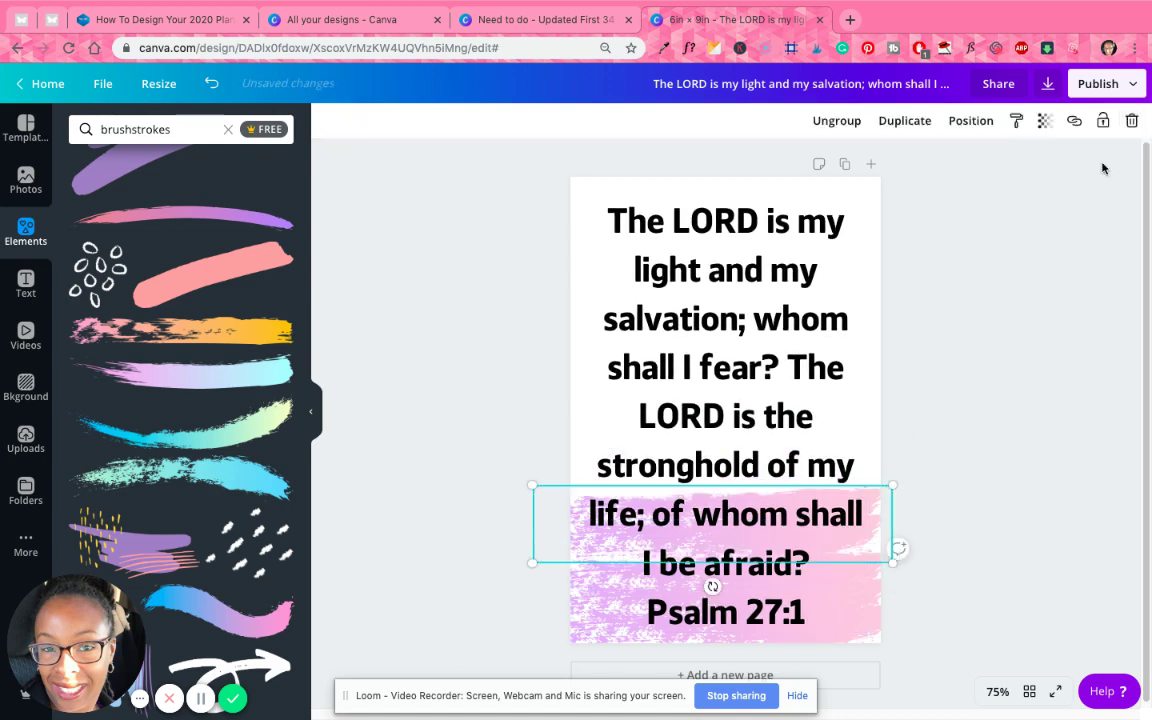
click(1133, 121)
click(848, 599)
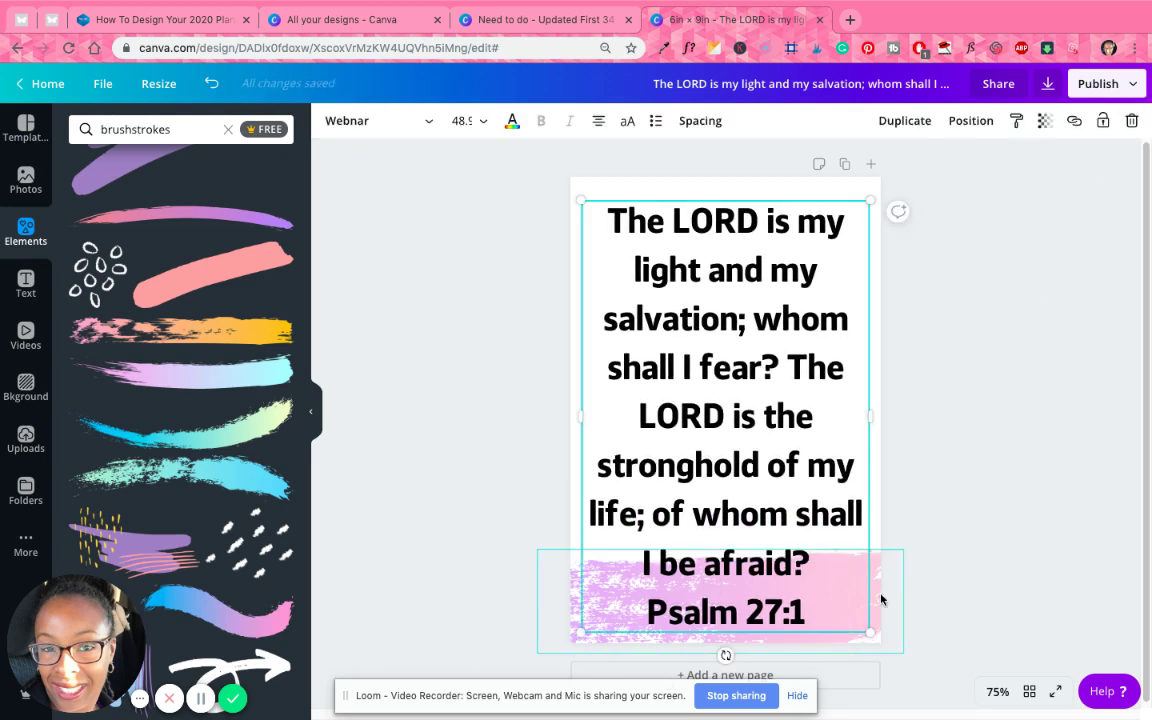
click(881, 599)
click(1131, 121)
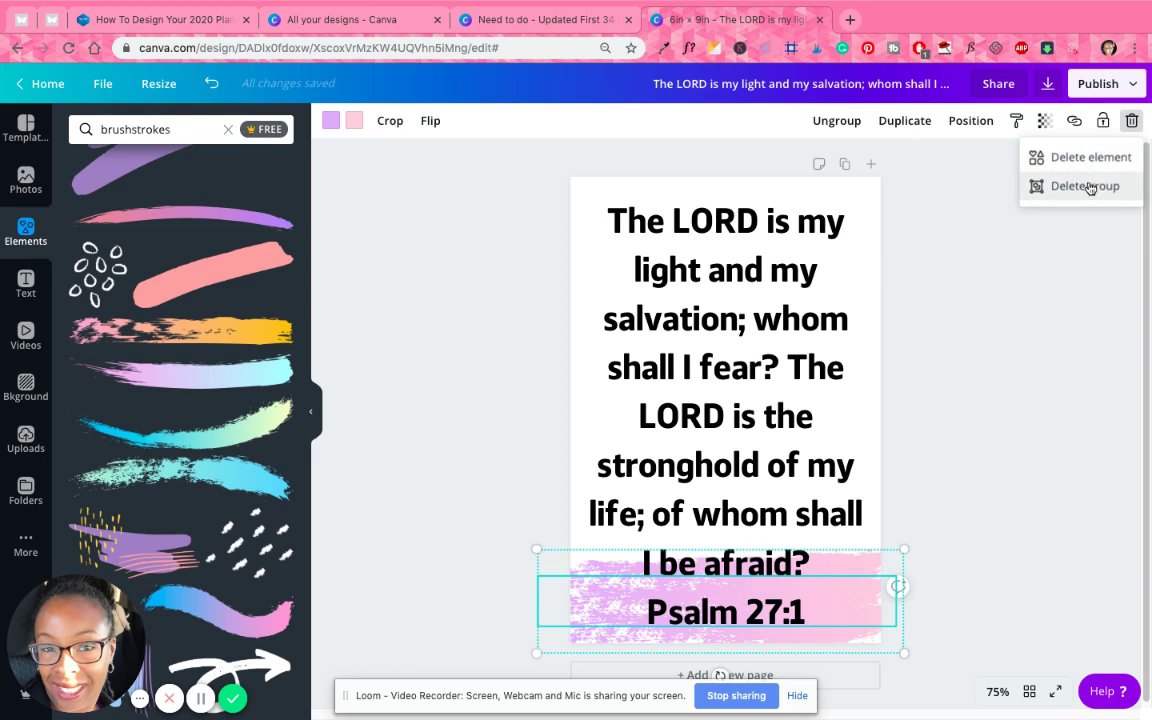
click(1087, 186)
Add a free brushstroke-shaped photo frame about 5.4 × 3.1 in near the page's top and fill it with the magenta brand colour.
scroll(174, 414, down, 1)
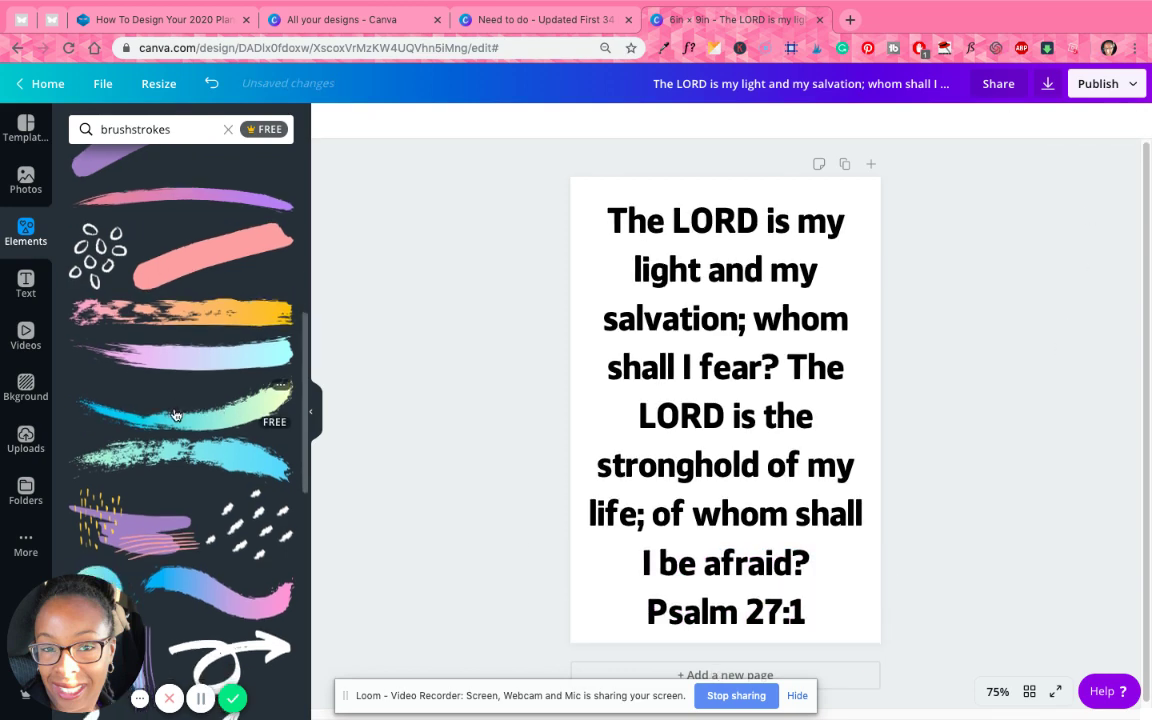
scroll(147, 394, down, 5)
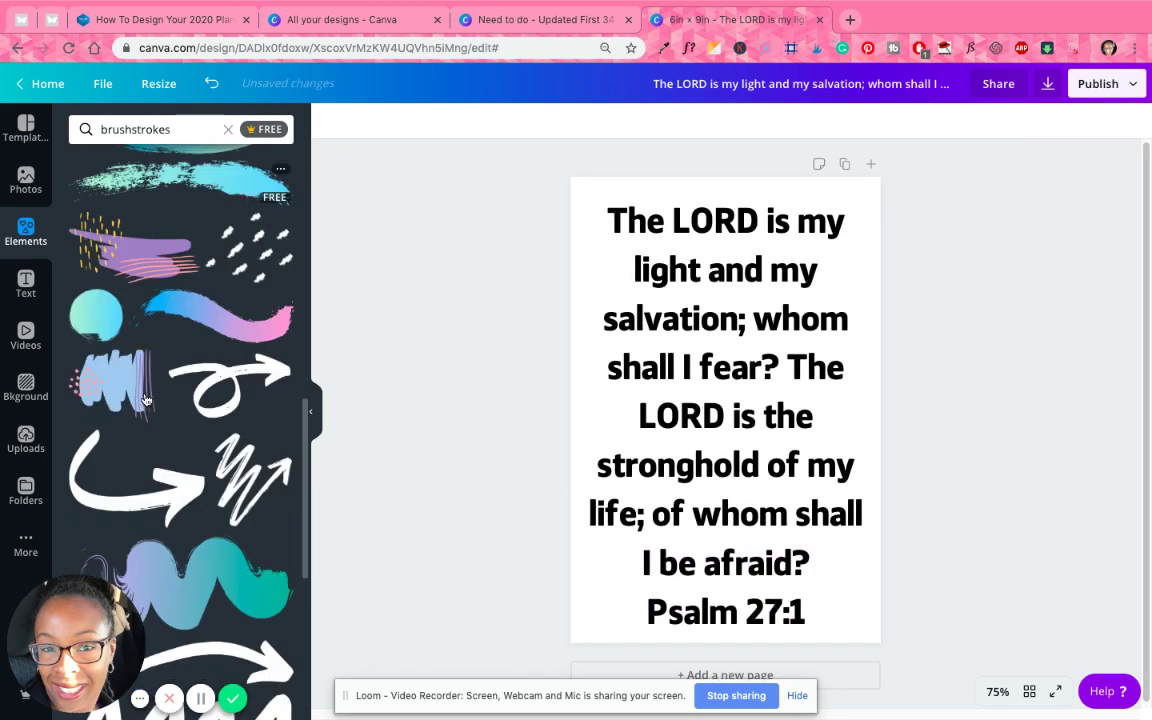
scroll(216, 461, down, 4)
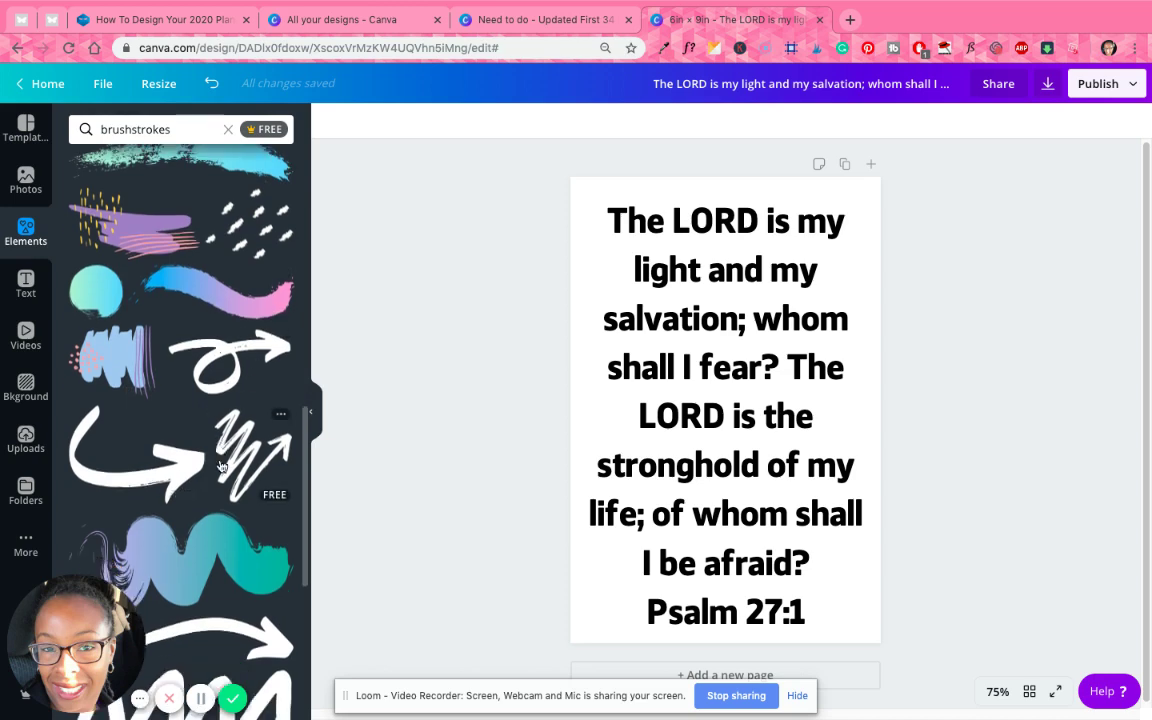
scroll(216, 461, down, 6)
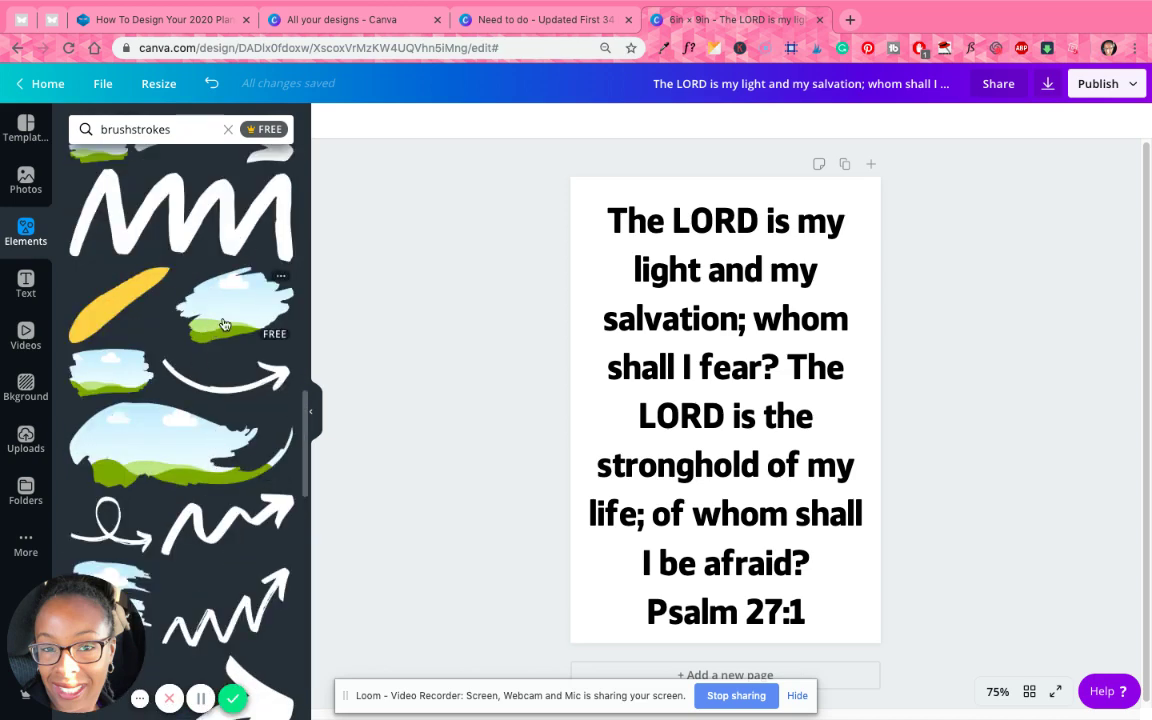
click(123, 373)
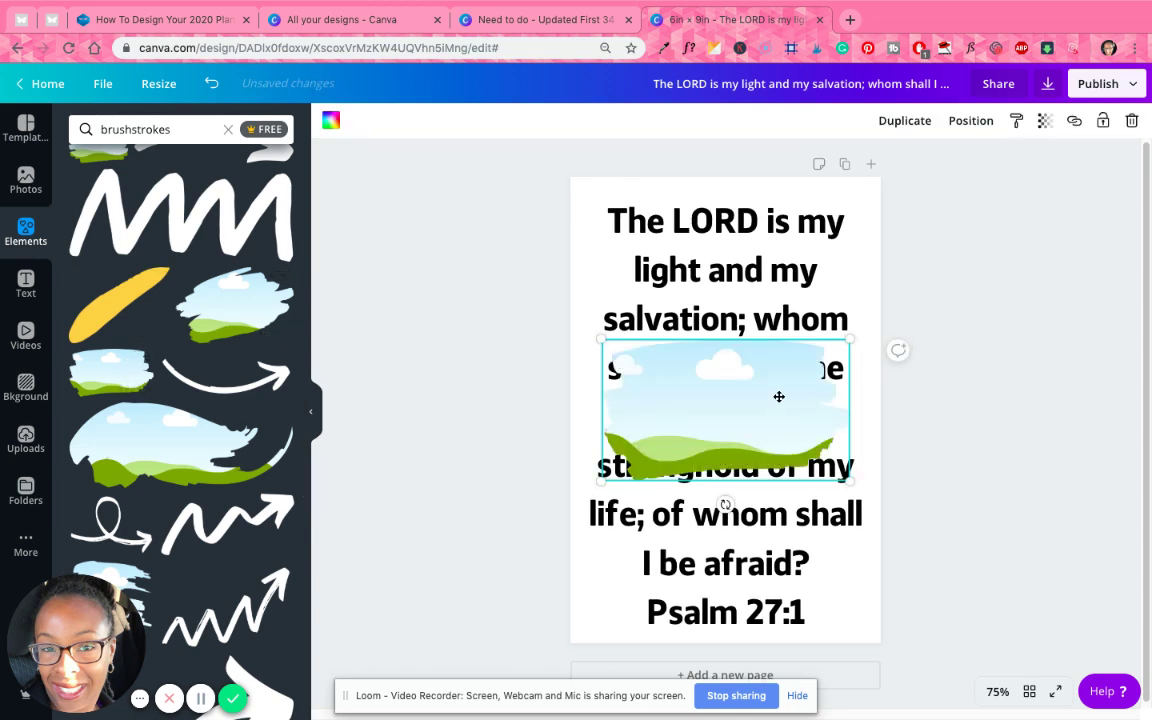
mouse_move(779, 397)
mouse_down()
mouse_move(751, 255)
mouse_move(764, 260)
mouse_up()
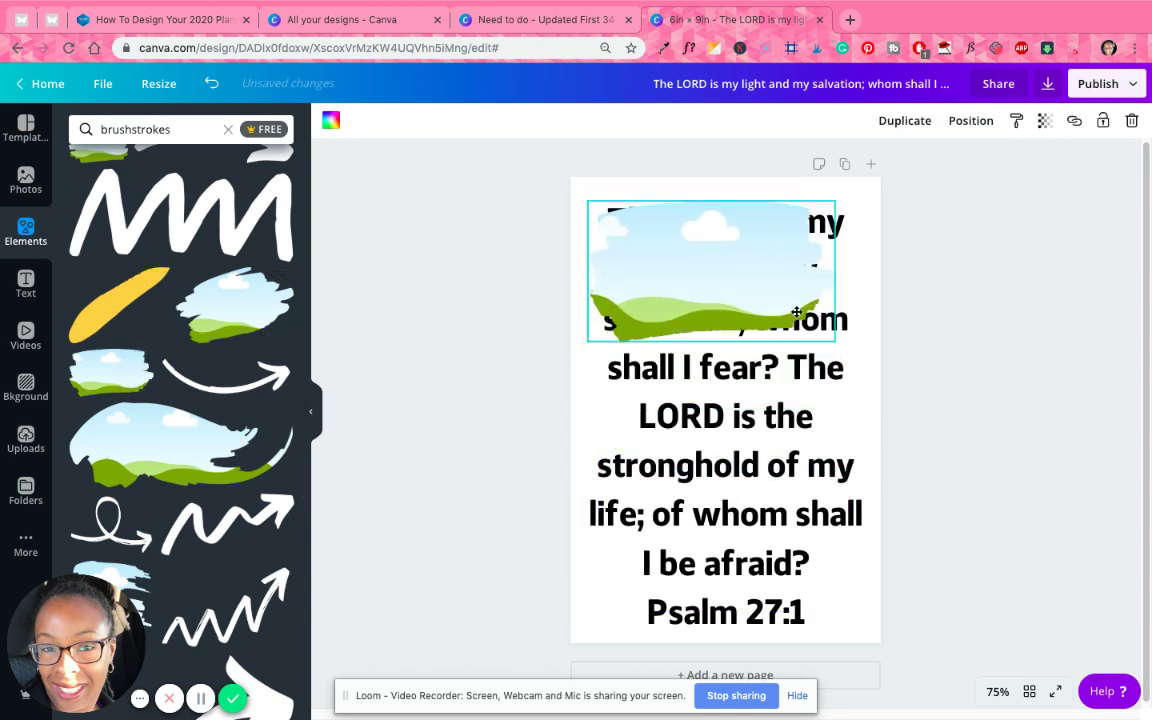
mouse_move(835, 341)
mouse_down()
mouse_move(859, 411)
mouse_move(841, 400)
mouse_up()
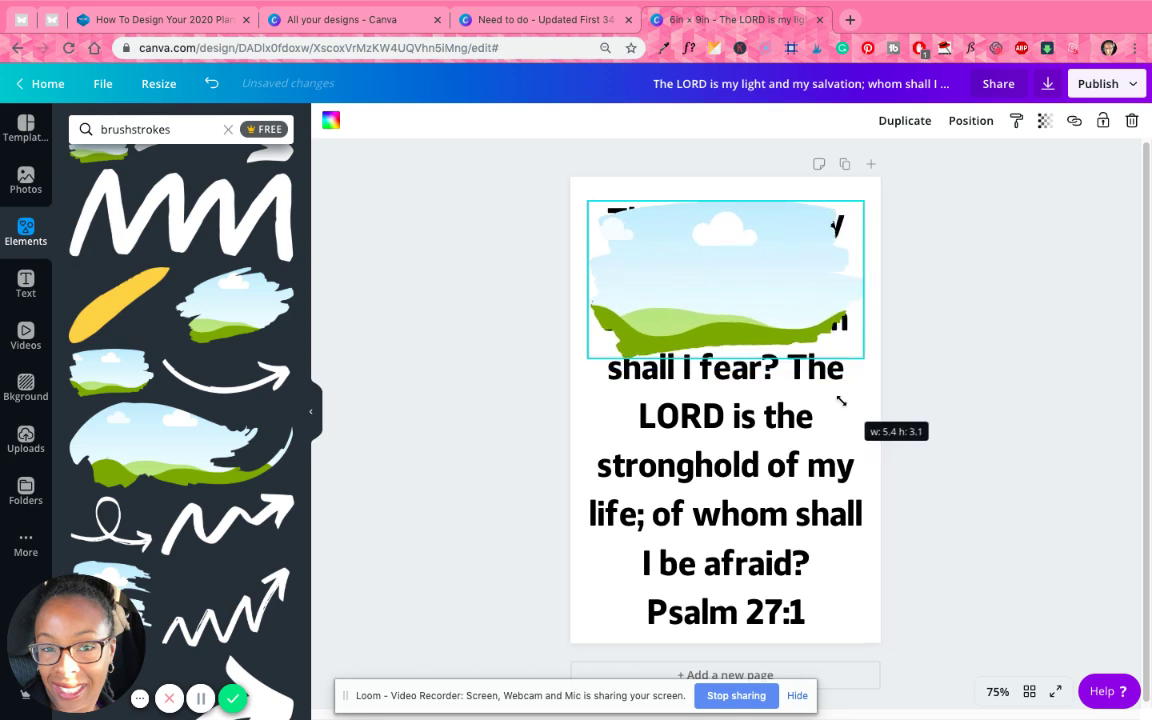
mouse_move(740, 231)
mouse_down()
mouse_move(740, 270)
mouse_move(739, 247)
mouse_up()
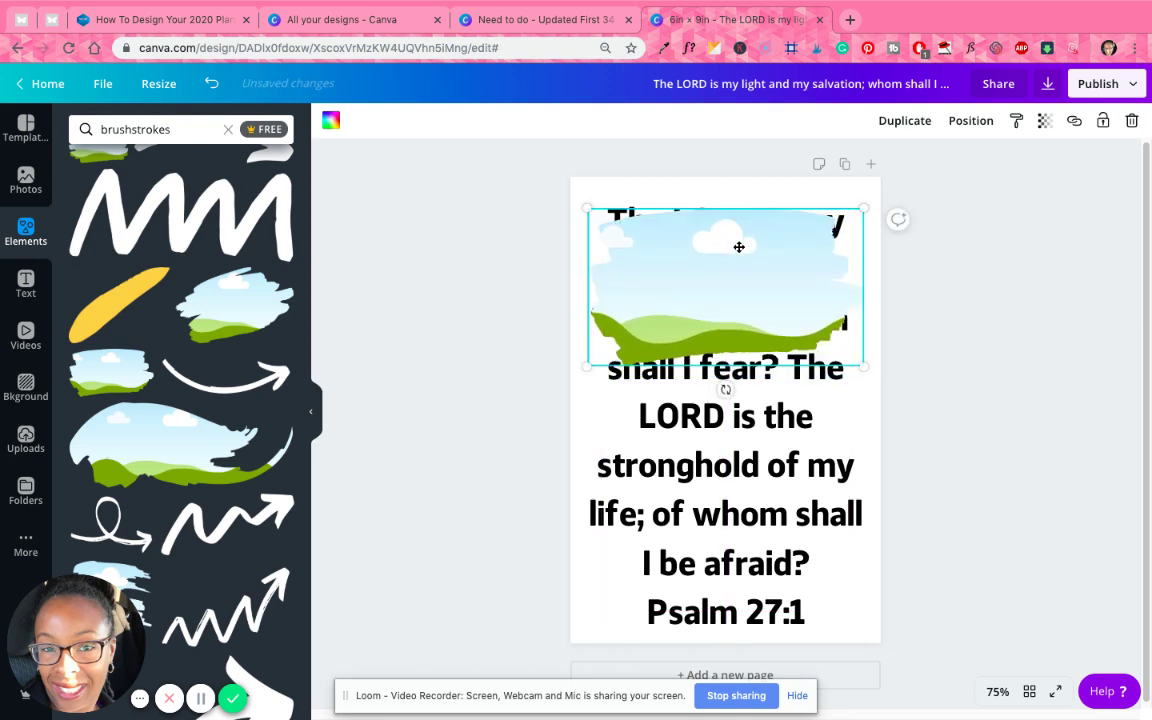
click(330, 121)
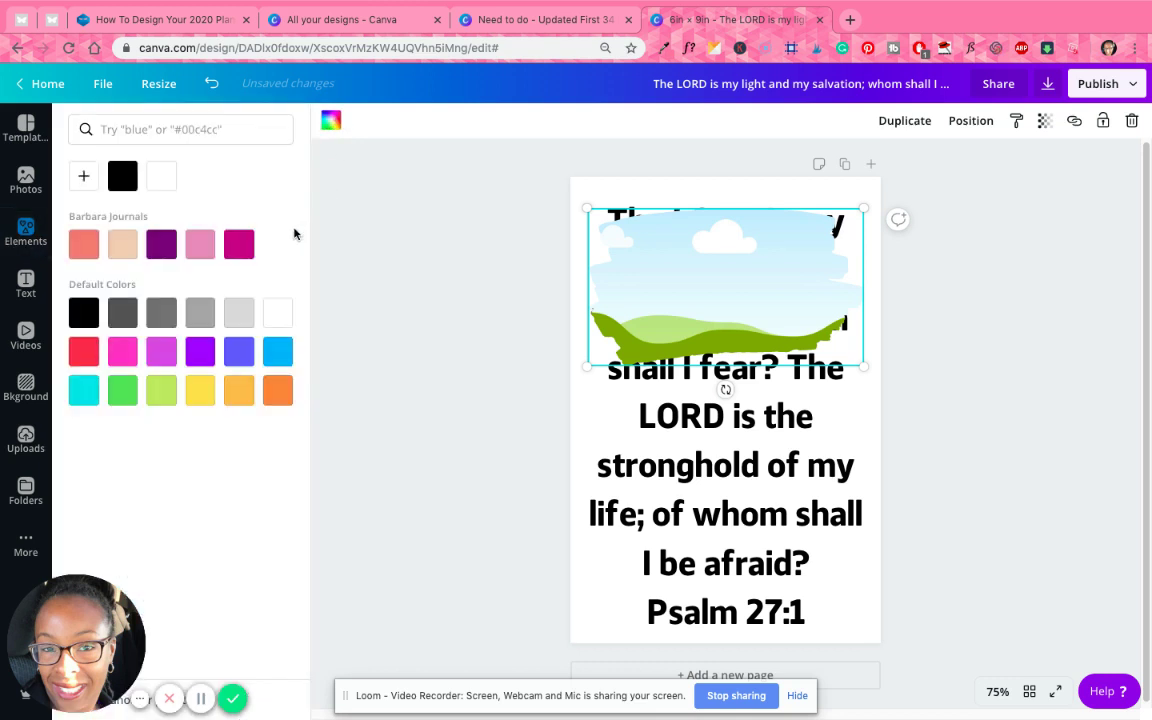
click(239, 248)
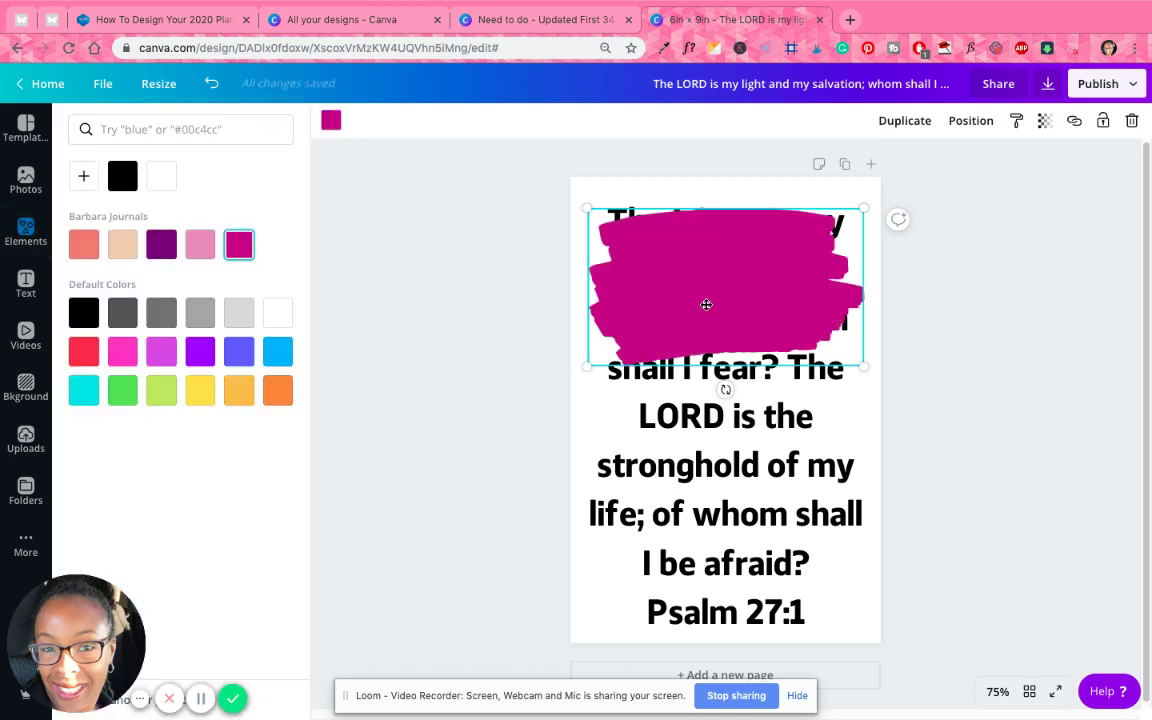
Duplicate the magenta brushstroke frame directly below the original and fill the copy with the peach brand colour.
click(904, 120)
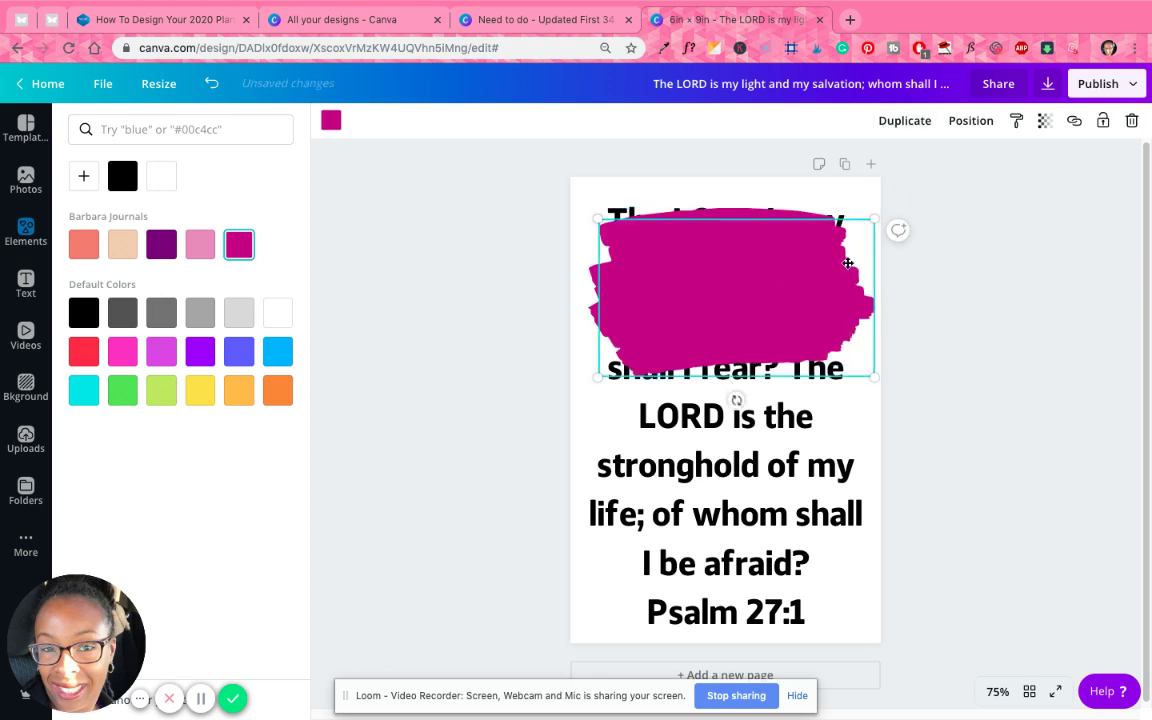
mouse_move(745, 290)
mouse_down()
mouse_move(789, 342)
mouse_move(776, 401)
mouse_up()
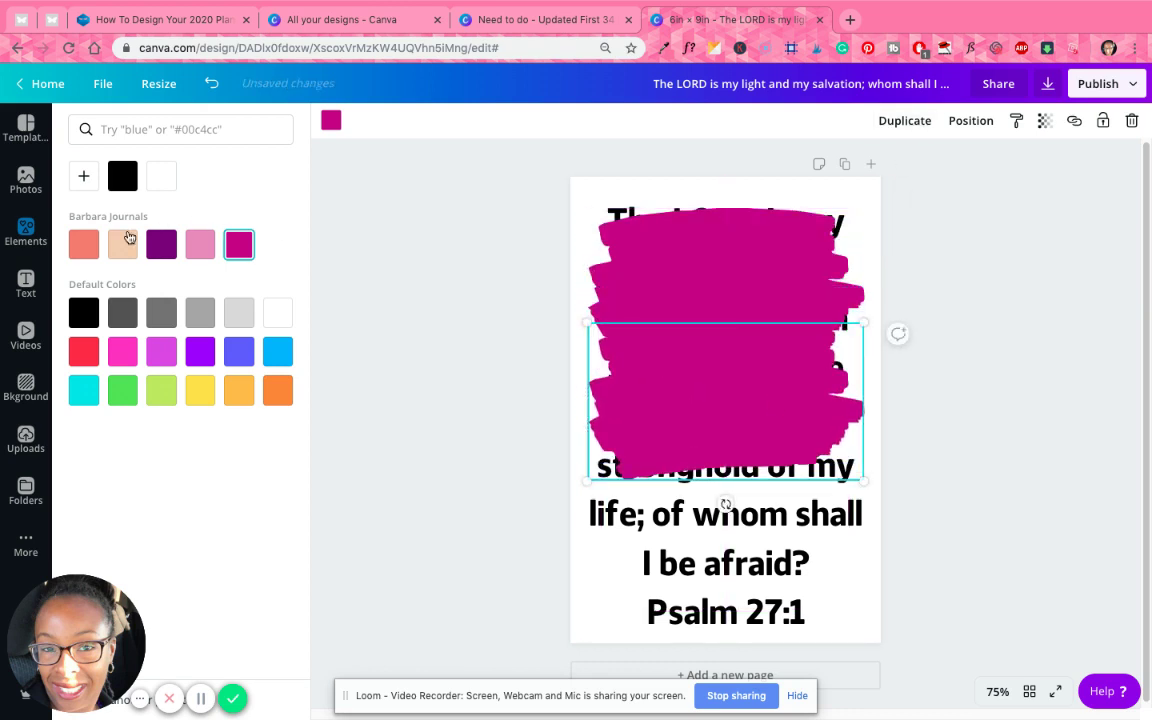
click(125, 240)
Duplicate the top magenta frame to the page's bottom edge and enlarge the copy to span the page width.
shift+click(750, 290)
click(750, 290)
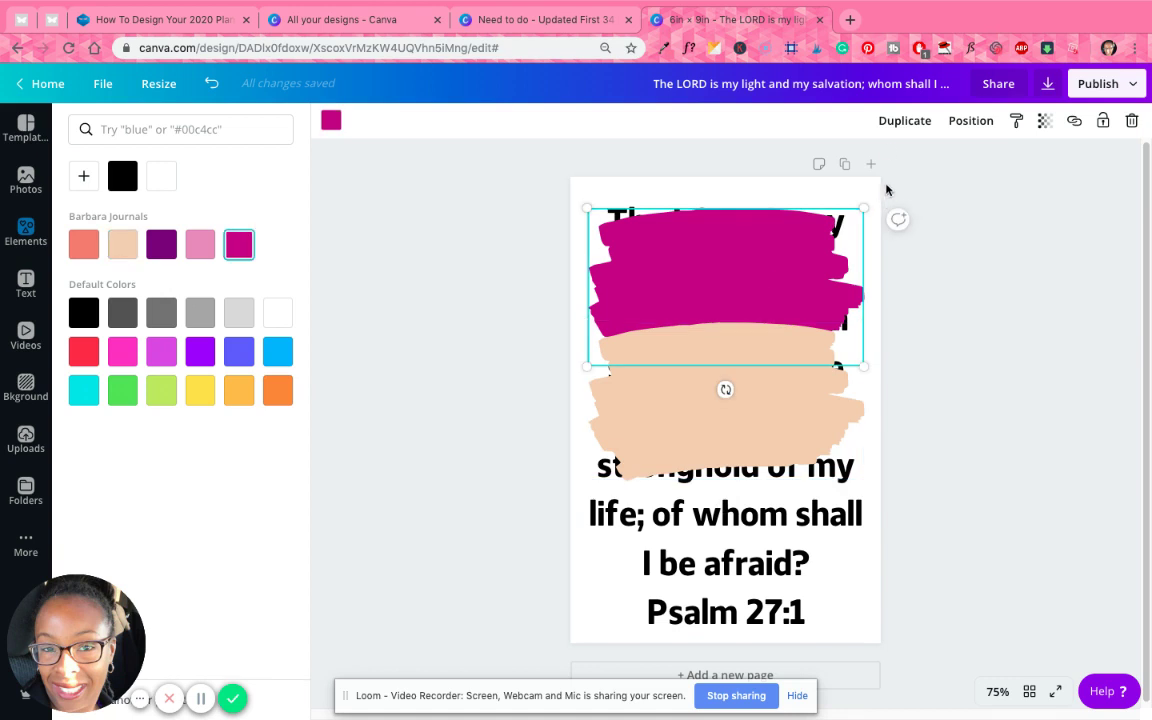
click(904, 120)
mouse_move(740, 319)
mouse_down()
mouse_move(758, 551)
mouse_move(722, 575)
mouse_up()
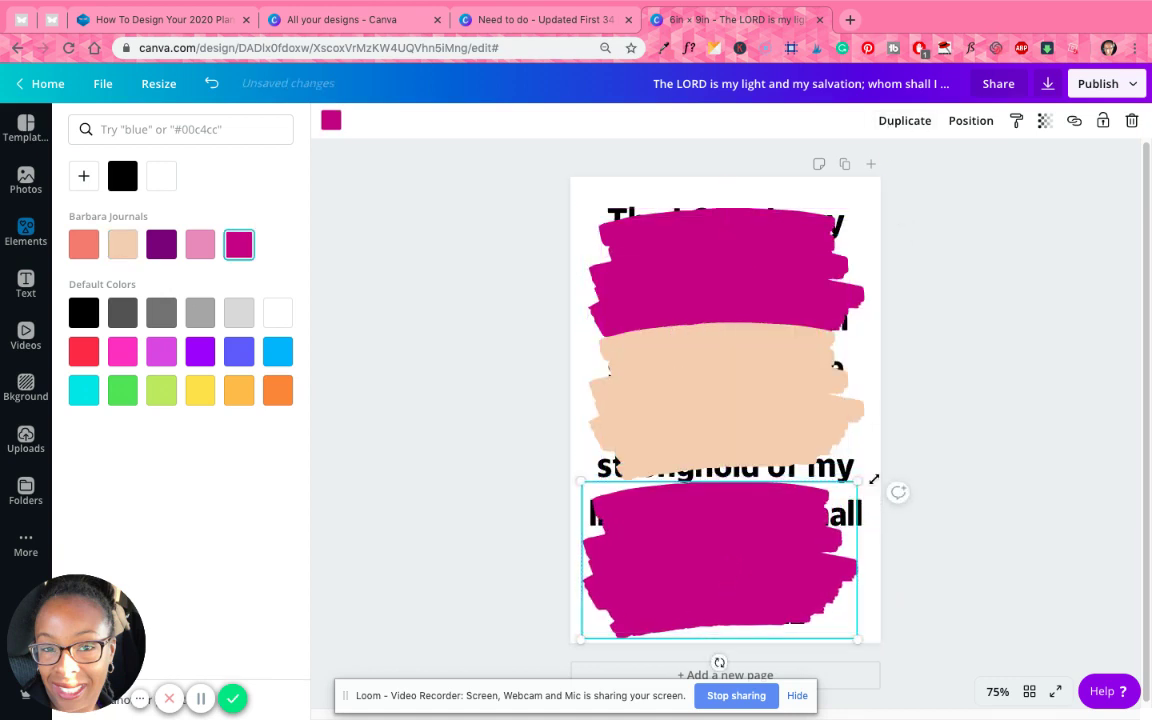
drag(872, 480, 905, 468)
drag(823, 540, 810, 537)
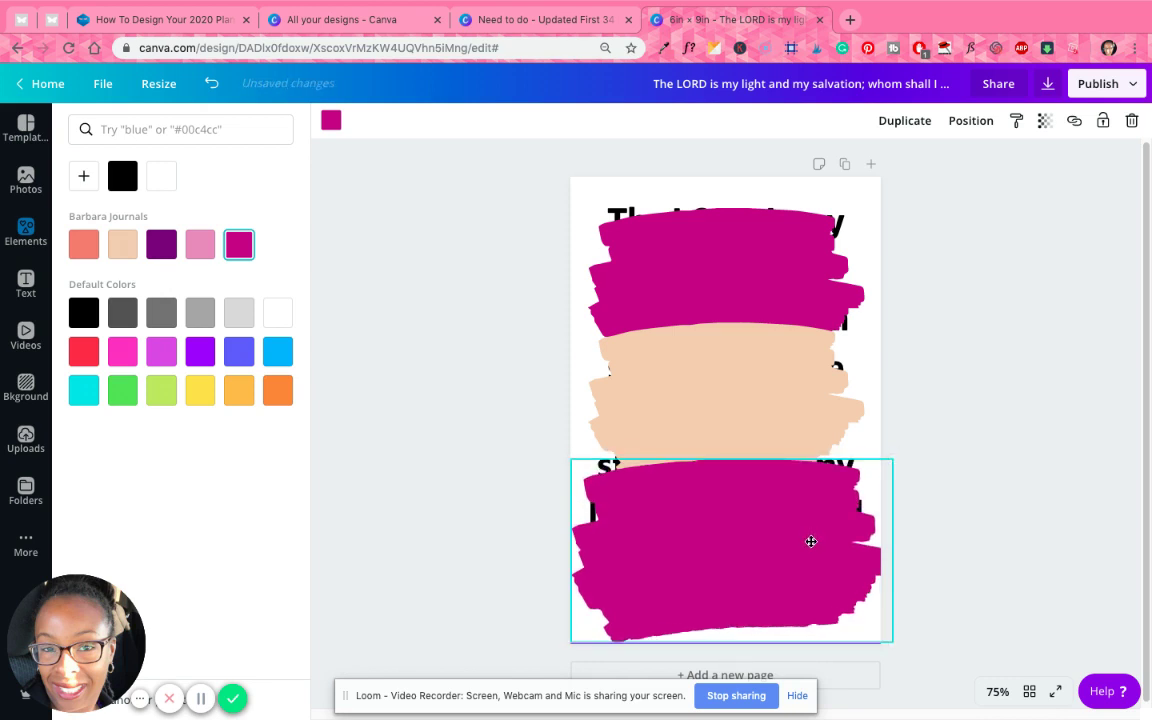
Enlarge the peach frame to span the page width and the top magenta frame to about 6.3 × 3.6 in, placing the latter at the page's top edge.
click(787, 391)
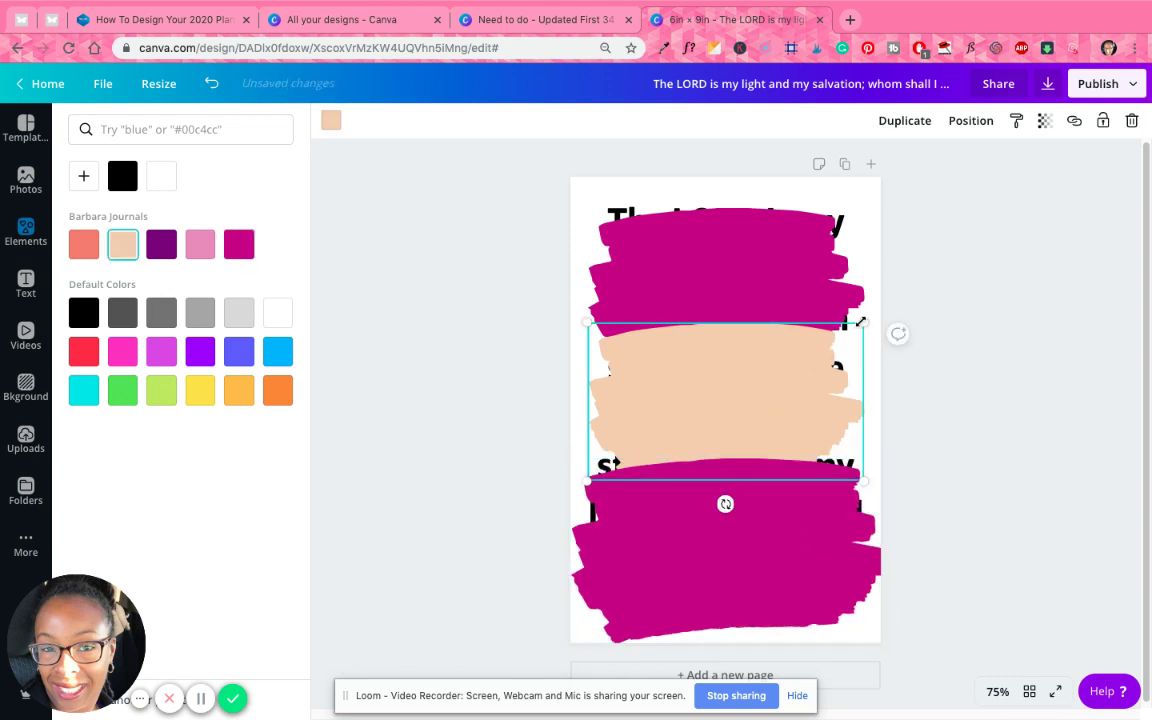
mouse_move(860, 322)
mouse_down()
mouse_move(913, 311)
mouse_move(921, 290)
mouse_move(789, 373)
mouse_move(791, 384)
mouse_up()
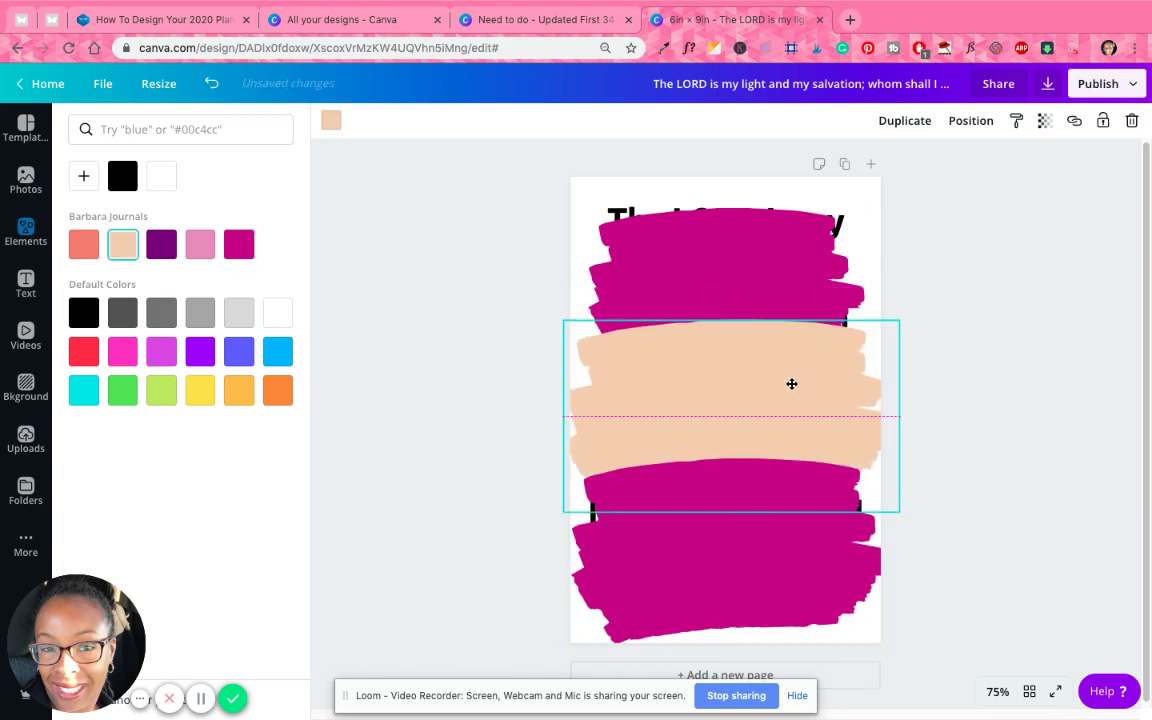
click(753, 257)
drag(887, 202, 915, 195)
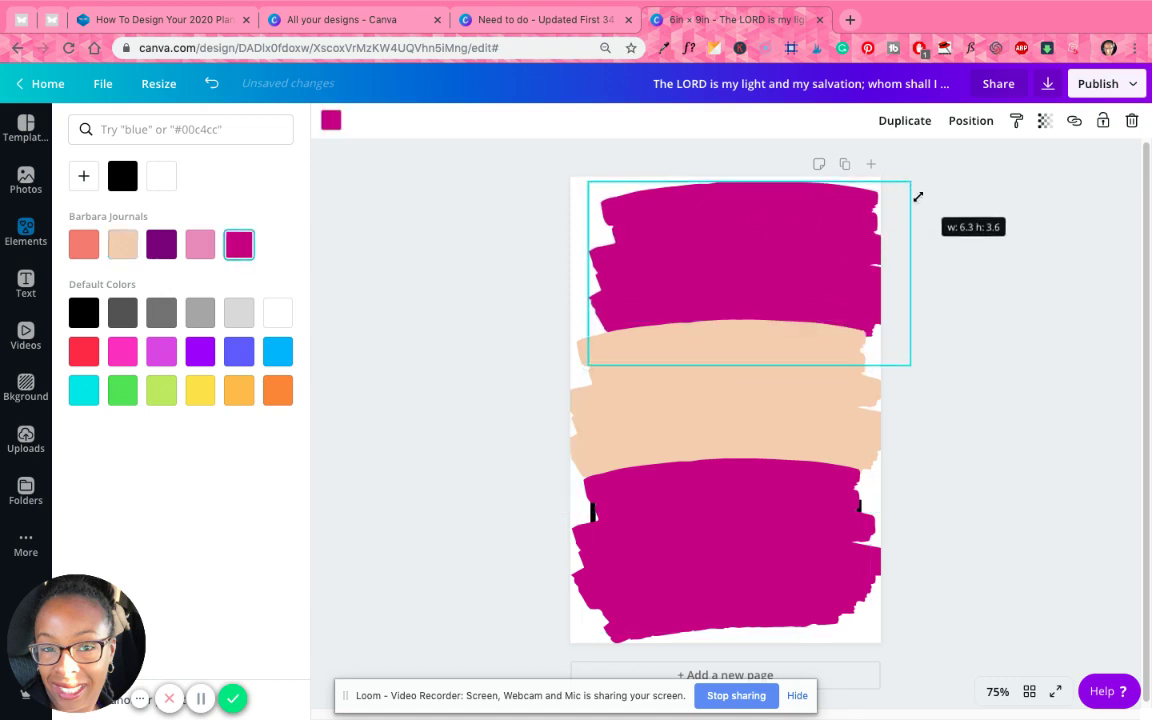
drag(792, 217, 779, 214)
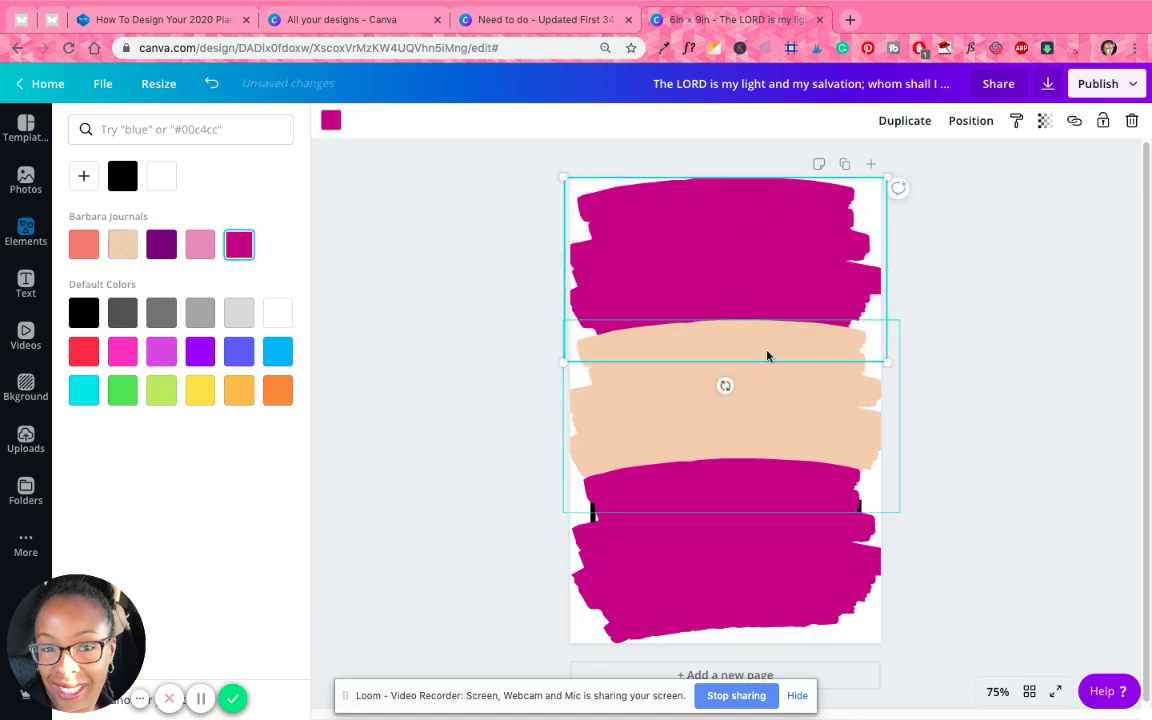
Nudge the peach frame and the bottom magenta frame slightly left so both are centred horizontally on the page.
drag(774, 404, 769, 398)
click(779, 535)
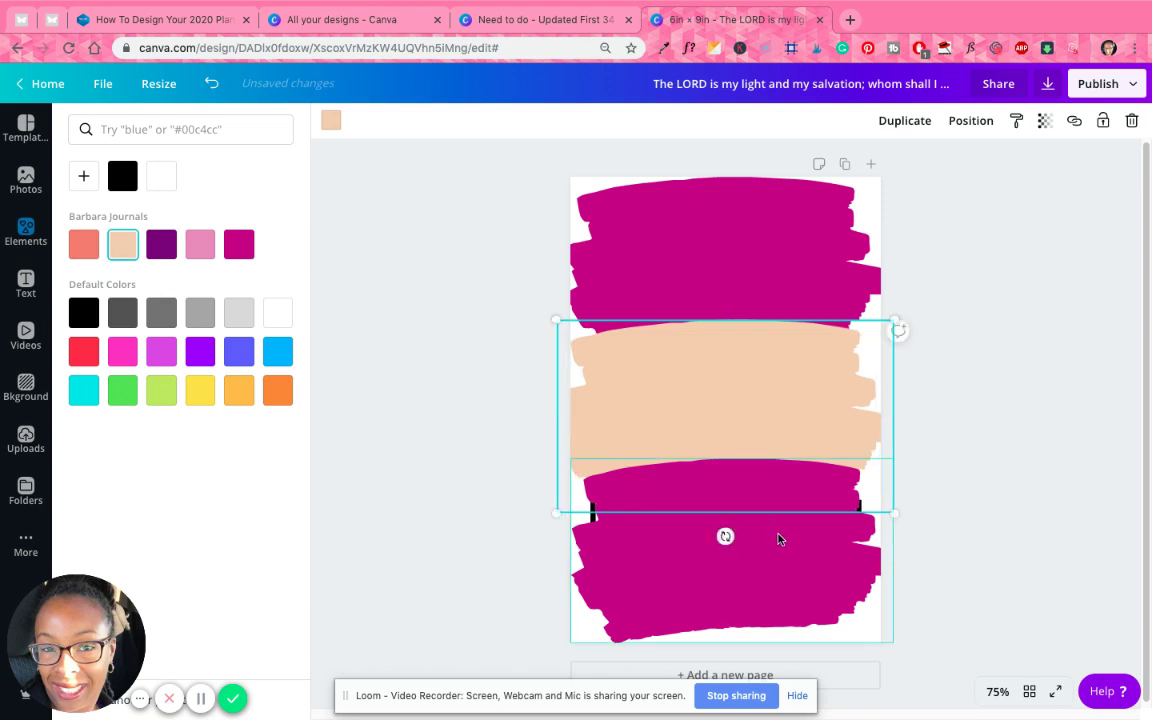
mouse_move(776, 535)
mouse_down()
mouse_move(761, 532)
mouse_move(792, 540)
mouse_up()
click(956, 445)
click(790, 540)
click(1003, 411)
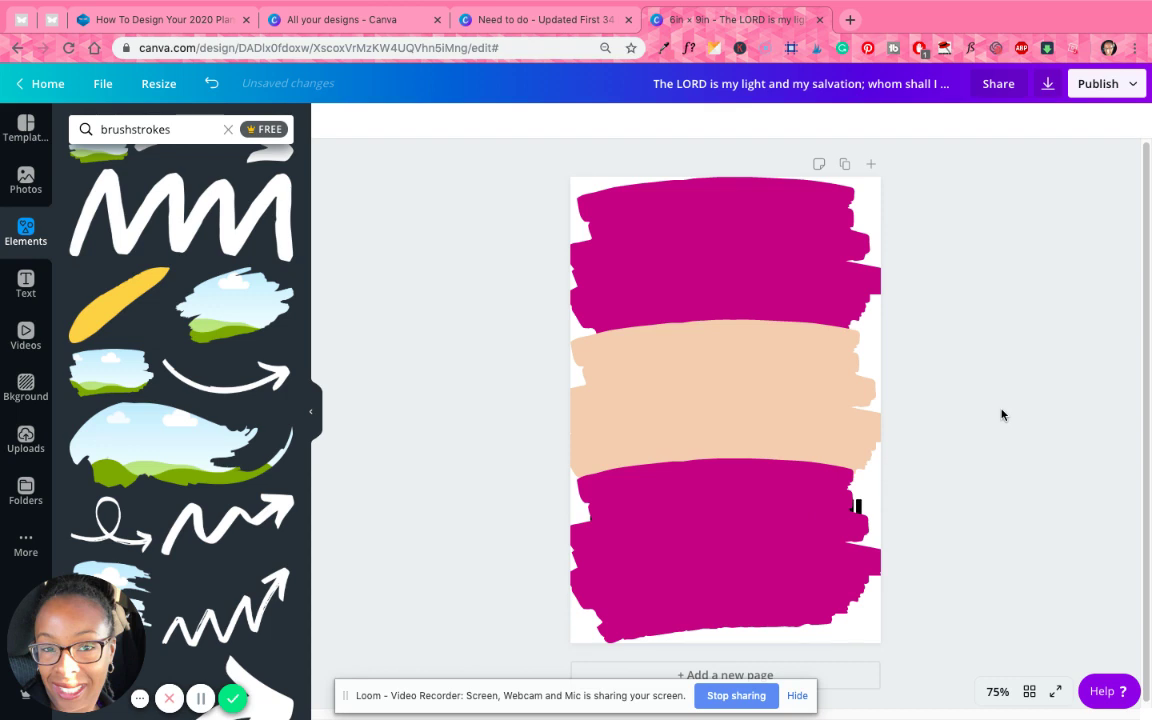
Bring the verse text in front of all three brushstroke frames by sending the top magenta frame backward and moving the text forward.
click(820, 276)
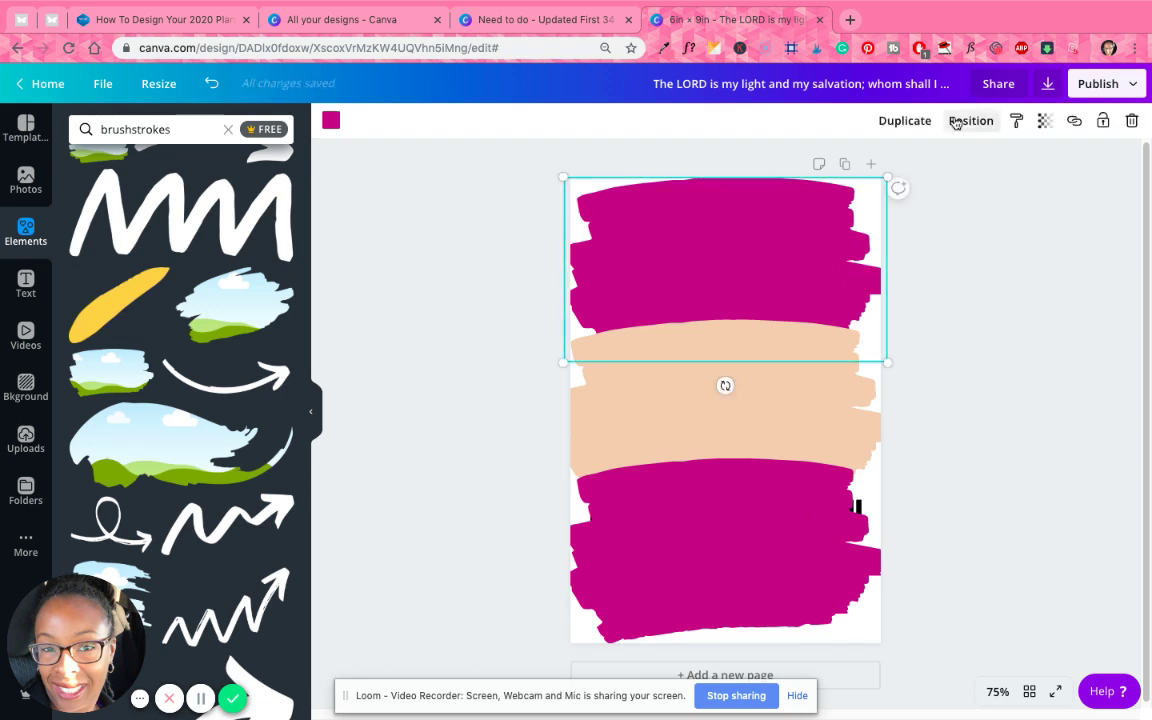
click(968, 120)
click(926, 165)
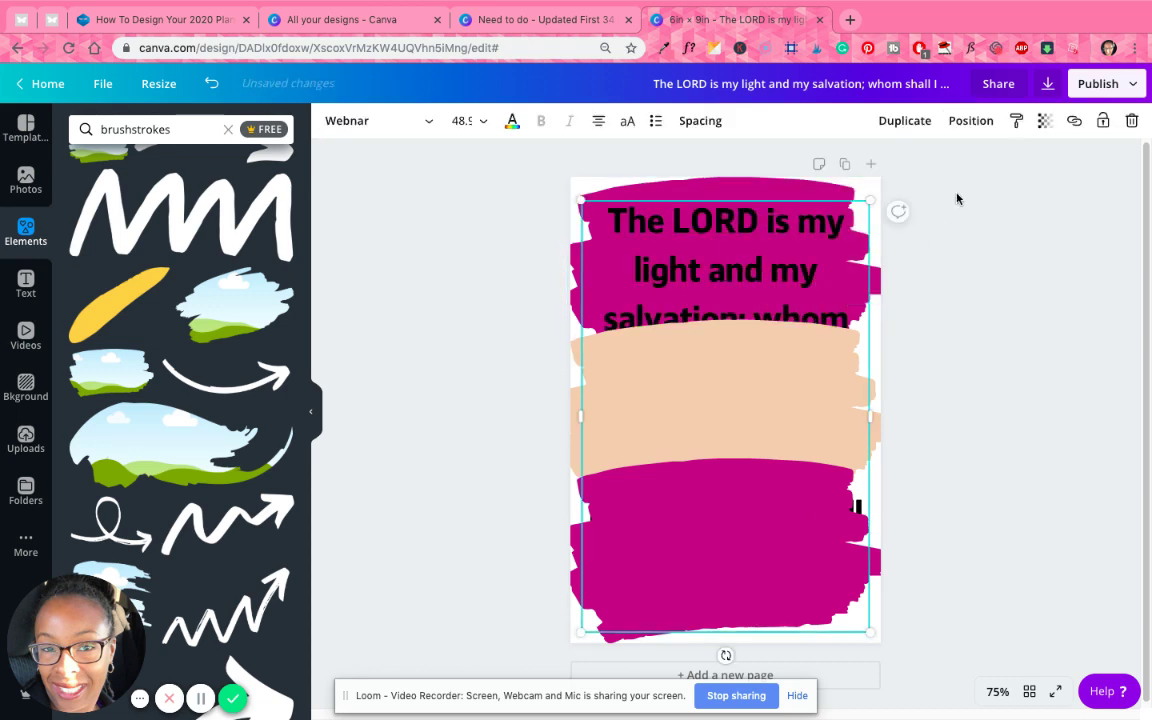
click(962, 121)
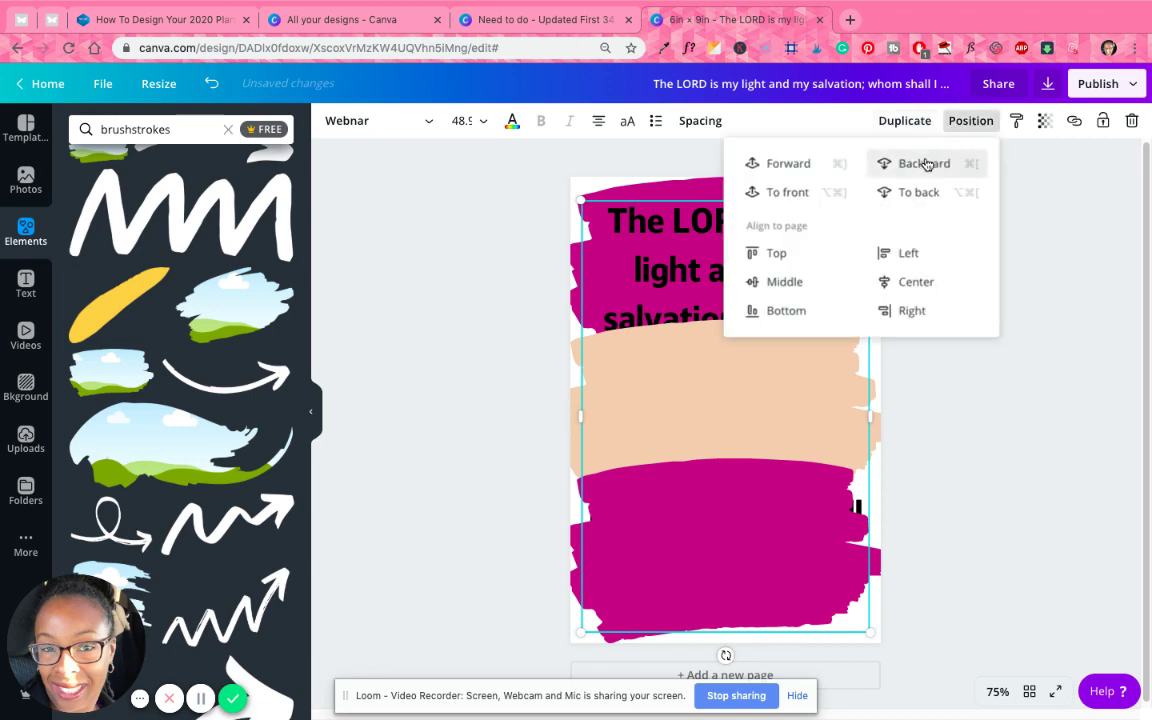
click(816, 162)
click(1013, 437)
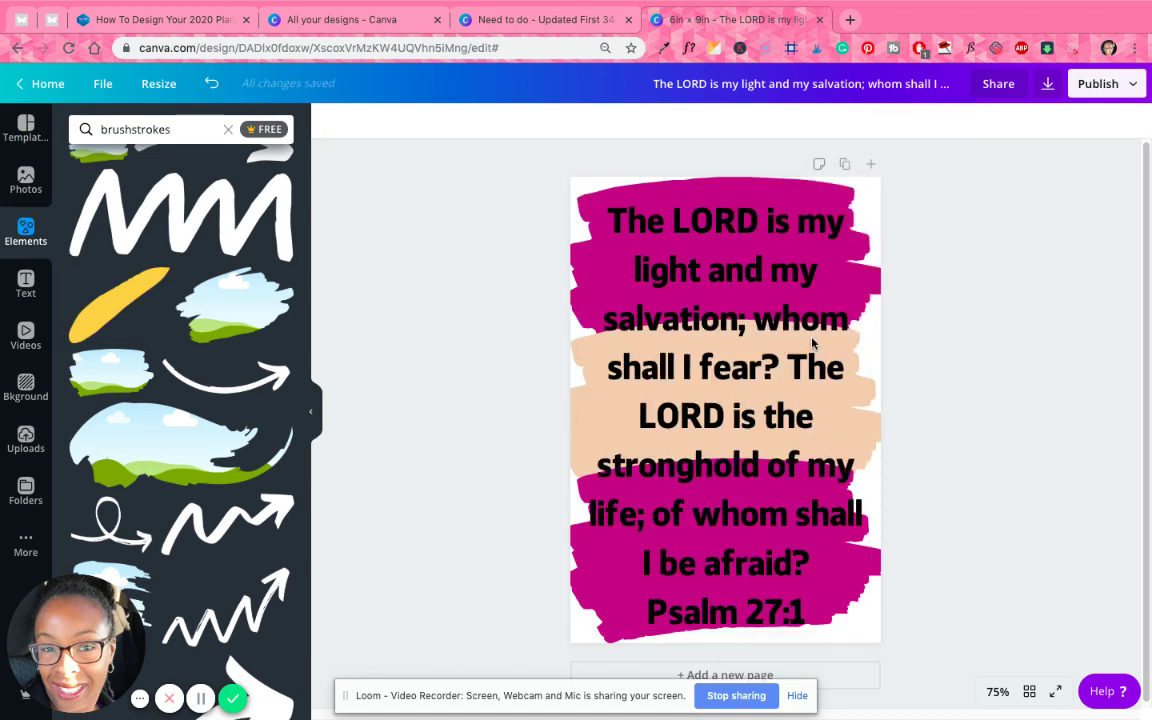
Try white and three shades of grey on the verse text and return it to black.
click(746, 303)
click(510, 125)
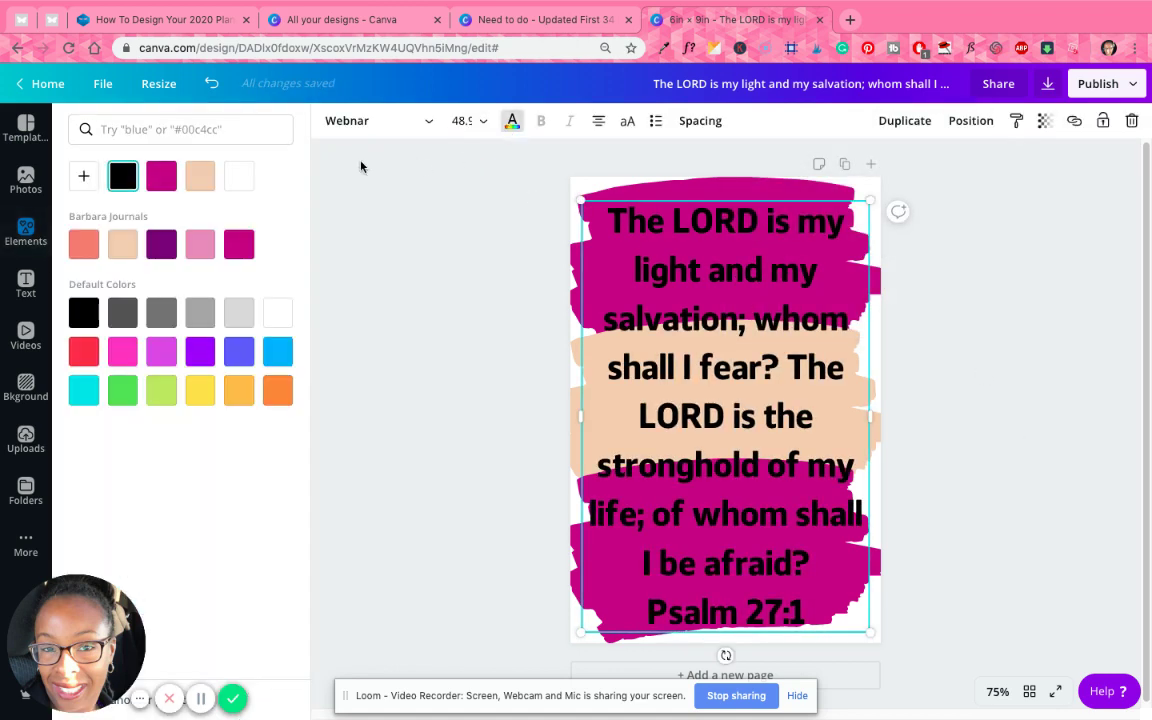
click(241, 180)
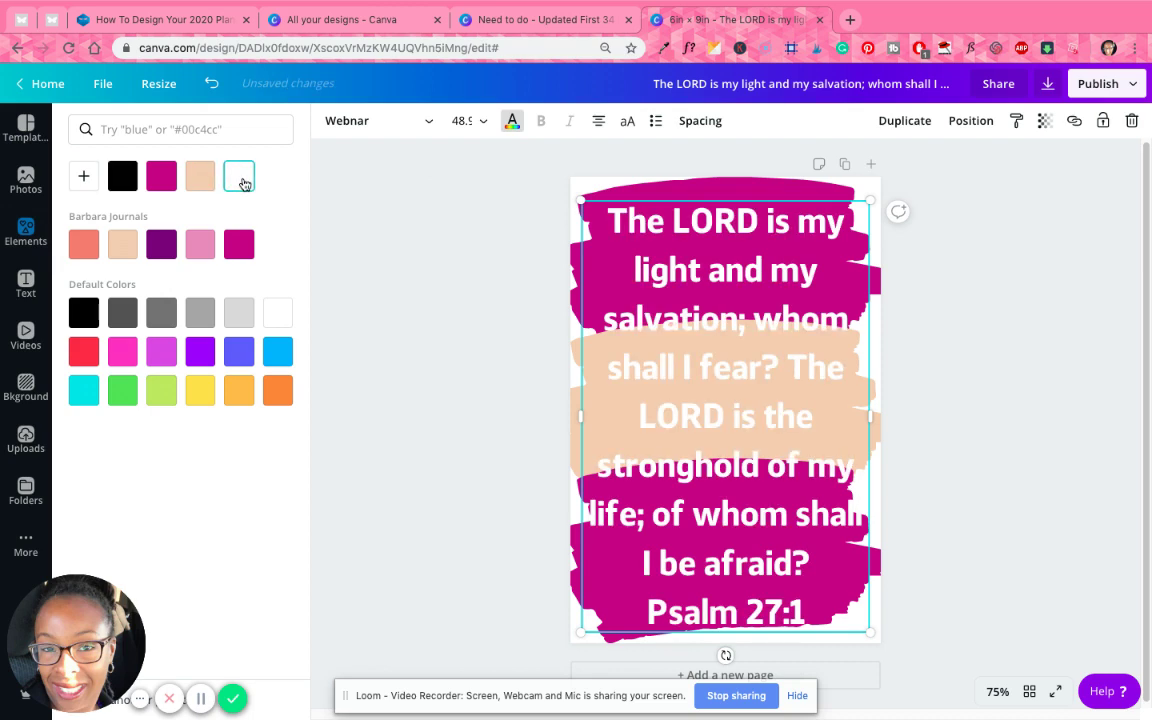
click(167, 317)
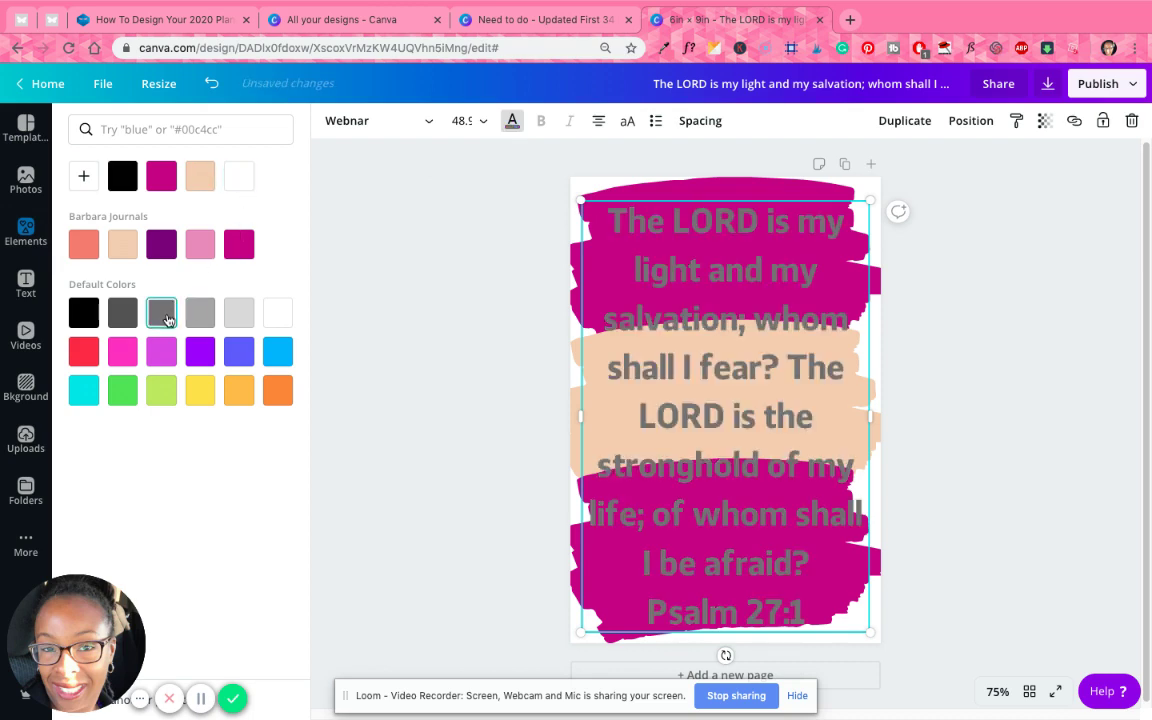
click(236, 317)
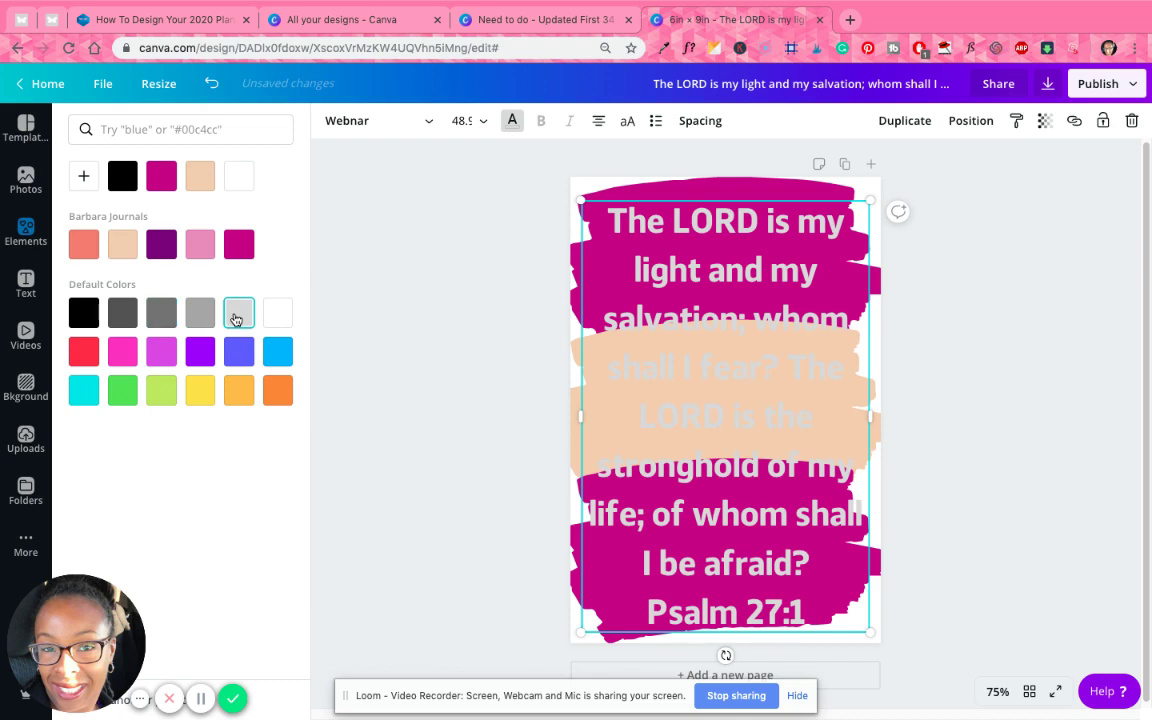
click(210, 318)
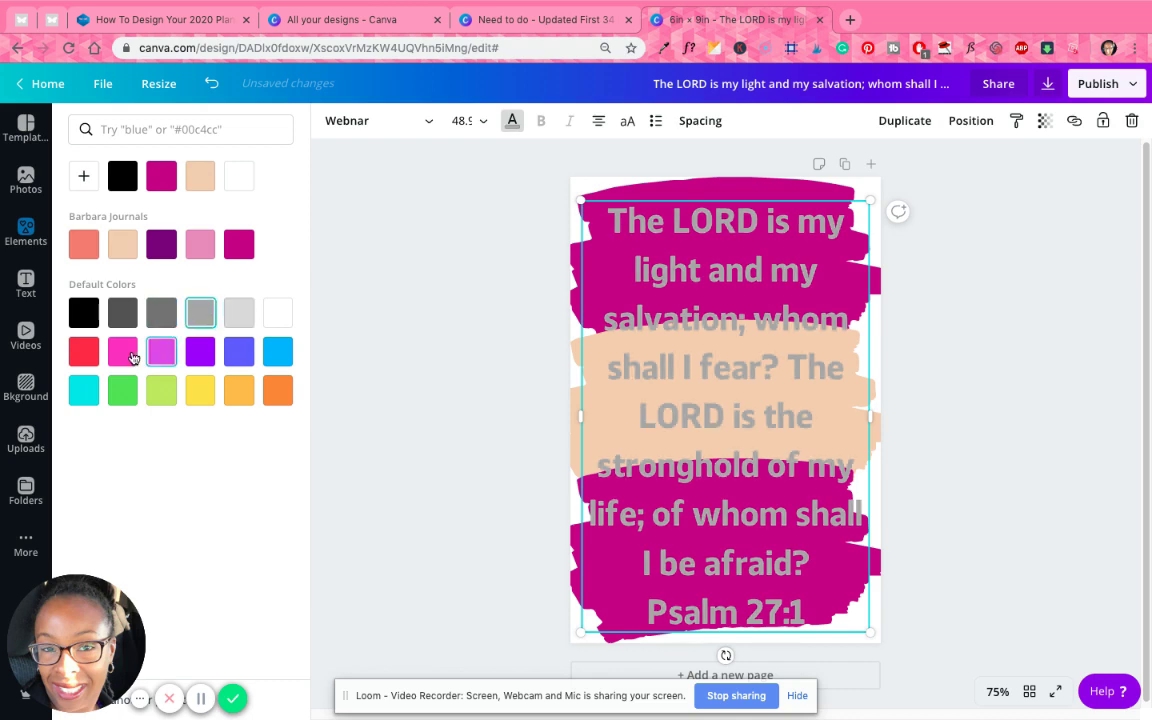
click(120, 180)
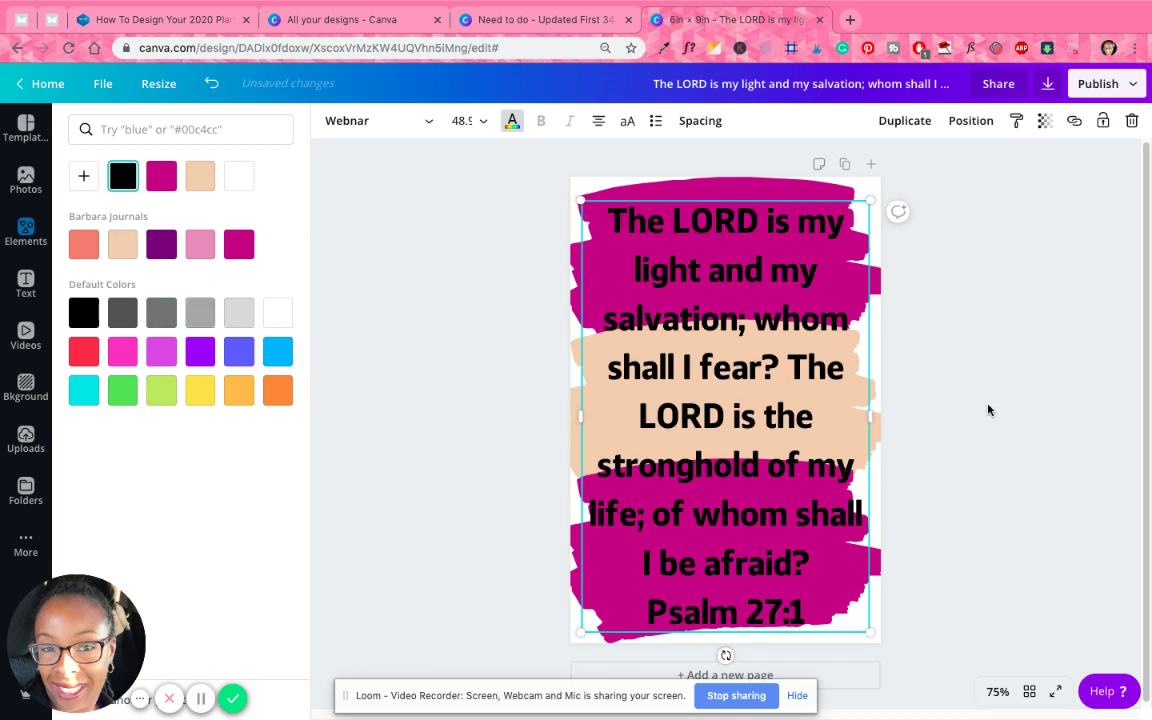
click(988, 410)
Try adjusting the top magenta frame's transparency and leave it at 100.
click(800, 185)
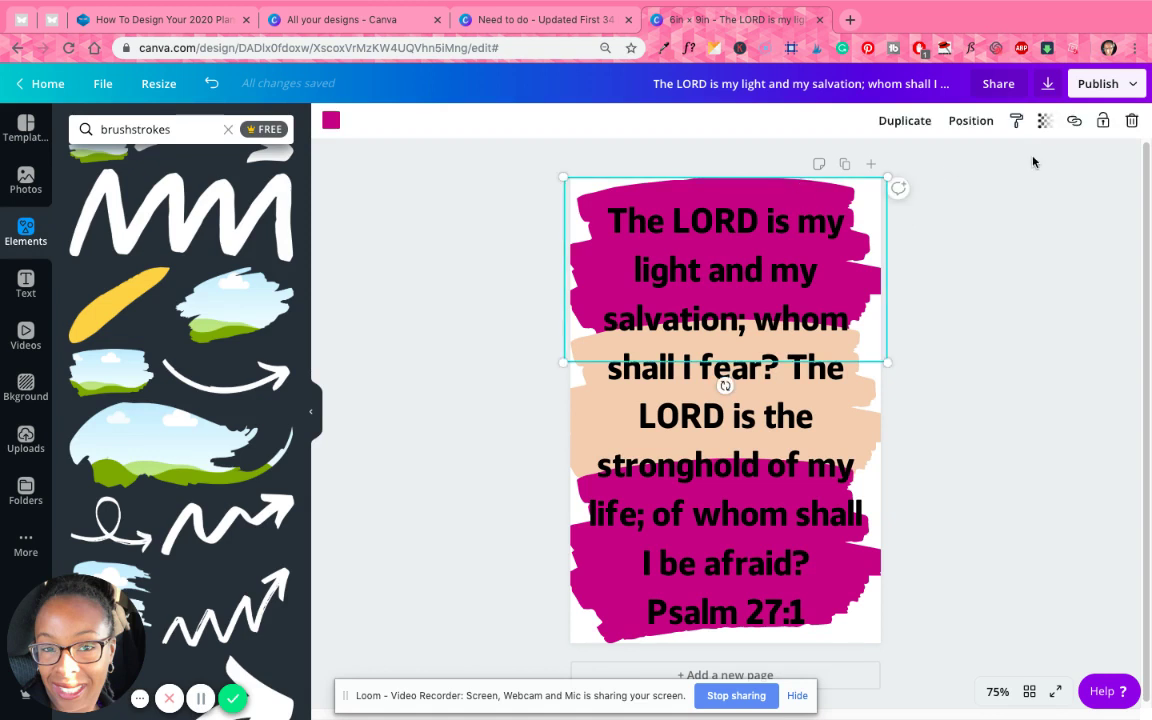
click(1045, 121)
mouse_move(1010, 157)
mouse_down()
mouse_move(955, 154)
mouse_move(998, 162)
mouse_move(1029, 188)
mouse_up()
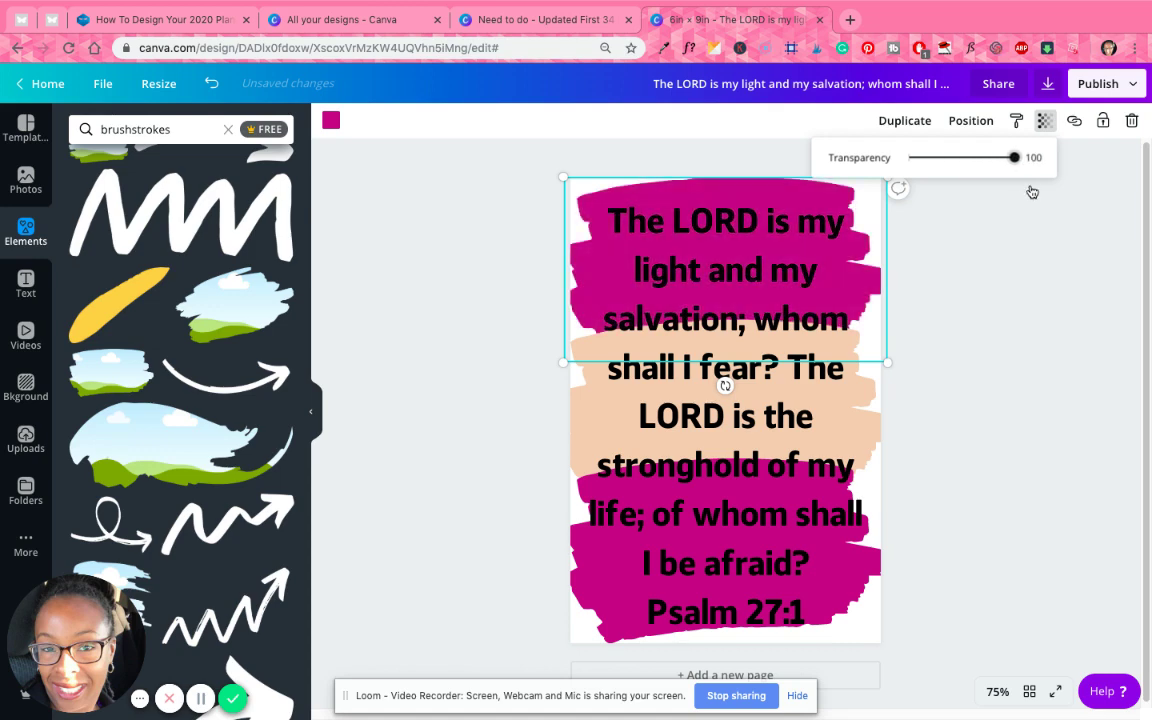
click(1054, 465)
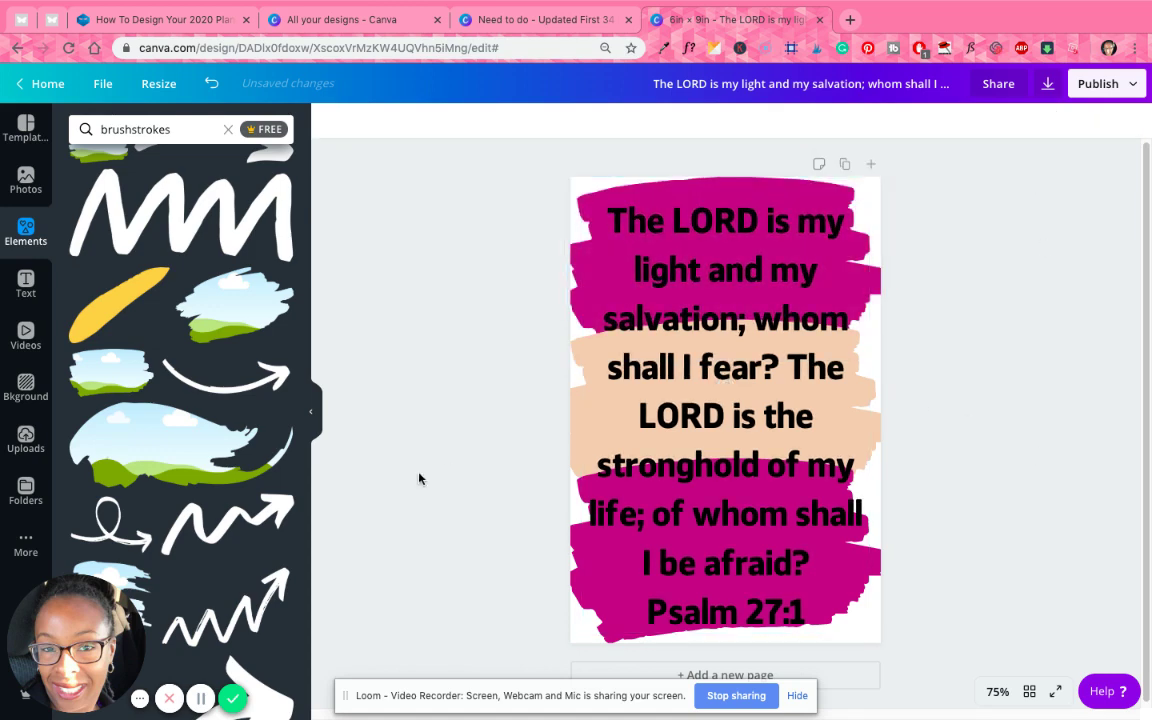
Select the verse text box.
scroll(170, 440, down, 5)
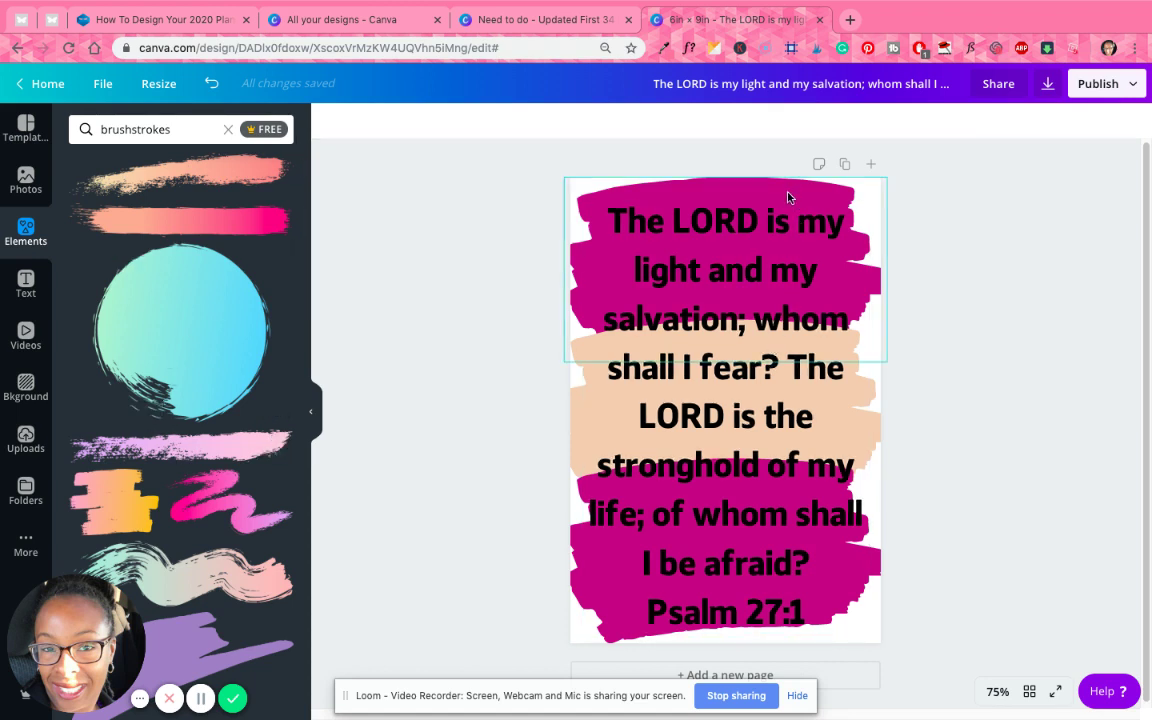
click(783, 248)
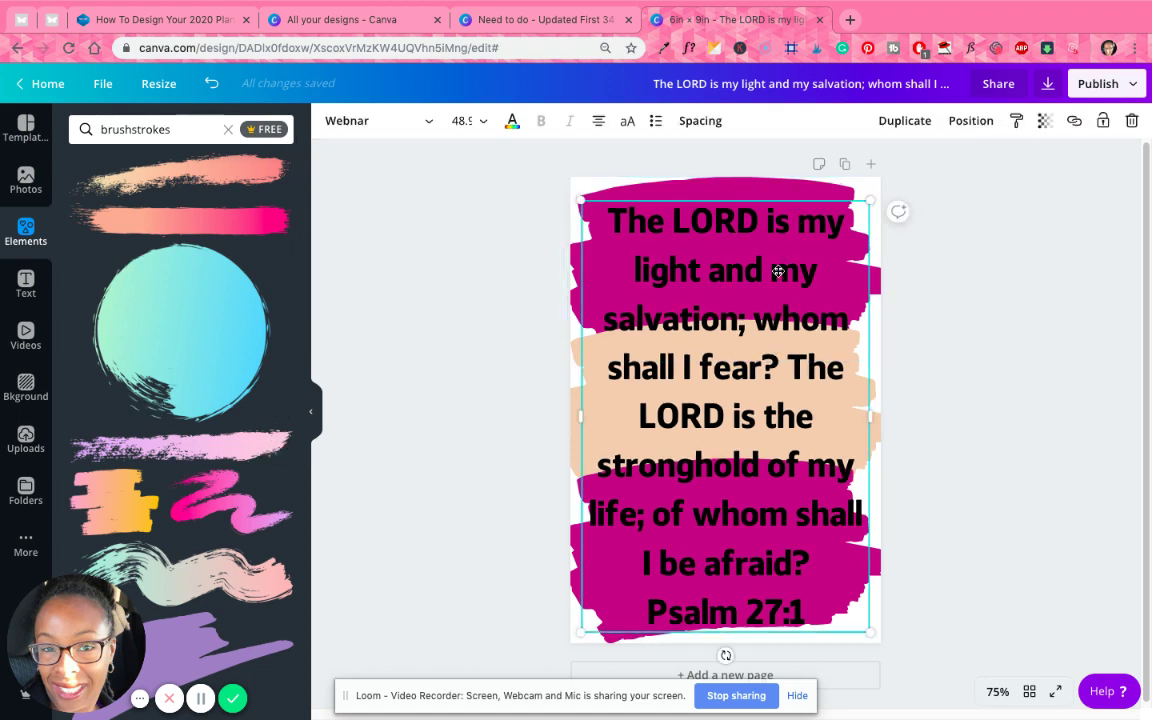